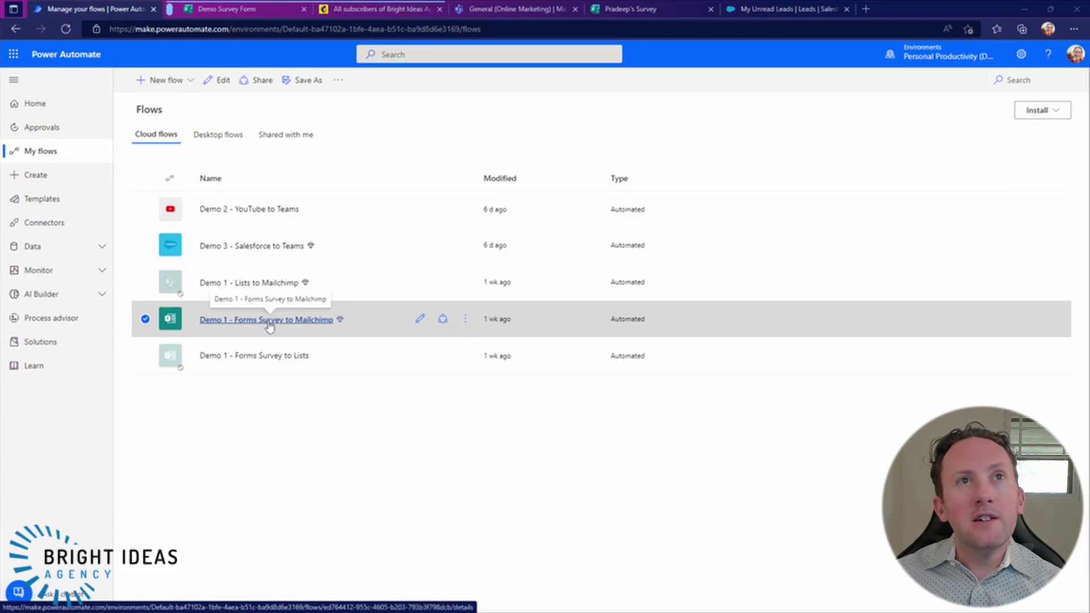
Step: Switch from the My flows list to the Demo Survey Form browser tab
{"action": "left_click", "coordinate": [221, 9]}
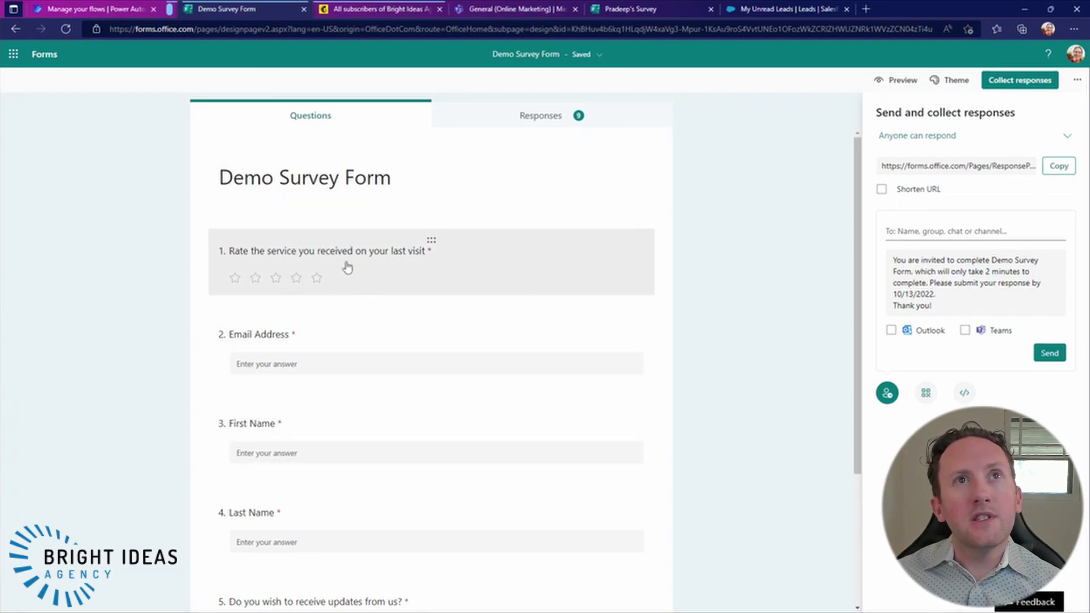
Step: Review the form's five required questions, then return to the Power Automate flows list
{"action": "scroll", "coordinate": [318, 417], "scroll_direction": "down", "scroll_amount": 1}
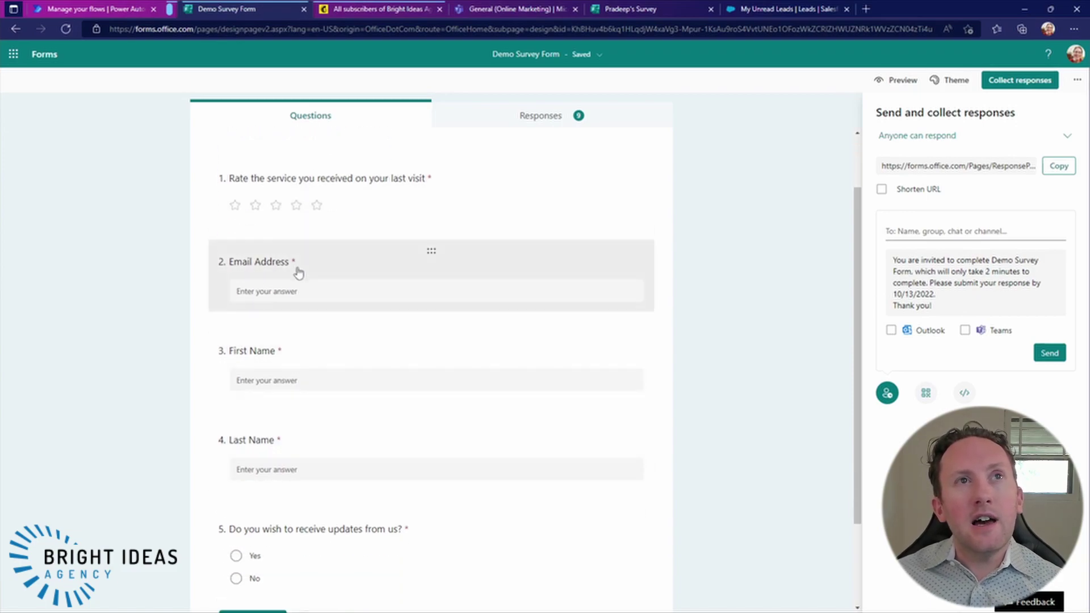
{"action": "scroll", "coordinate": [299, 375], "scroll_direction": "down", "scroll_amount": 1}
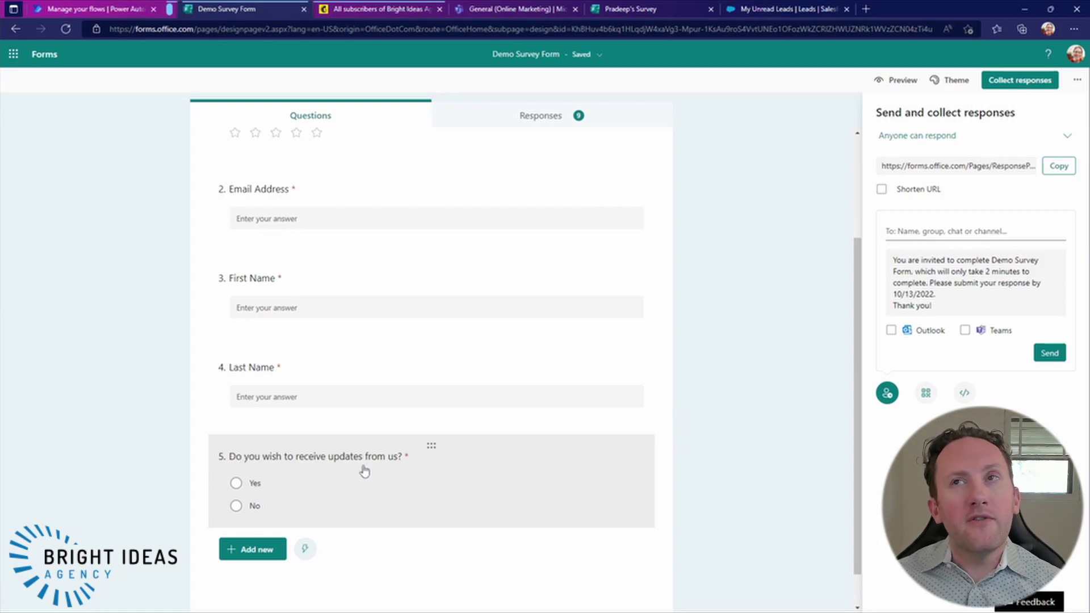
{"action": "scroll", "coordinate": [366, 468], "scroll_direction": "up", "scroll_amount": 3}
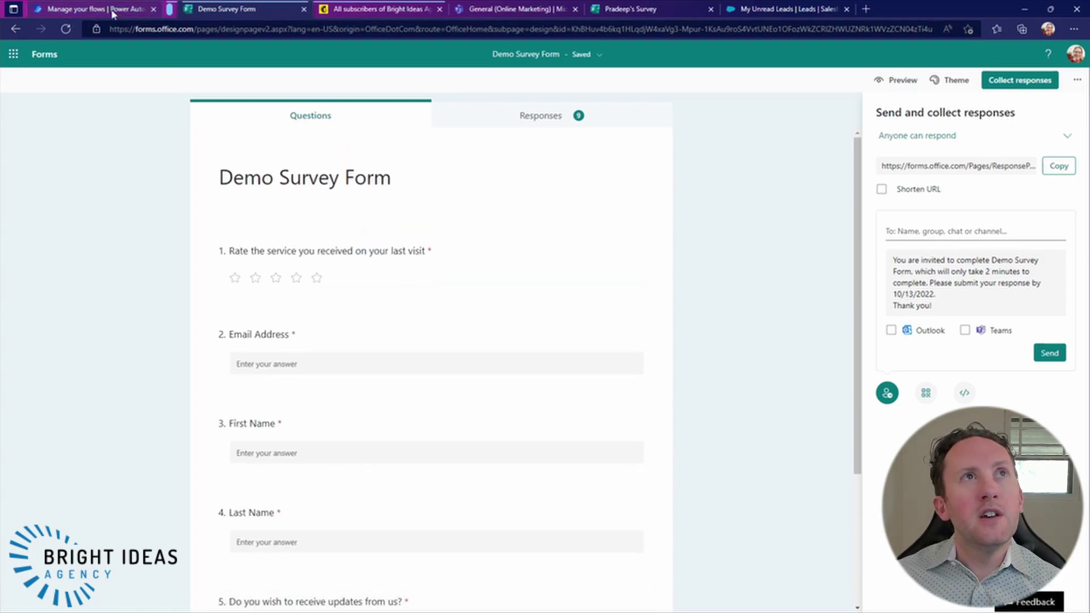
{"action": "left_click", "coordinate": [91, 9]}
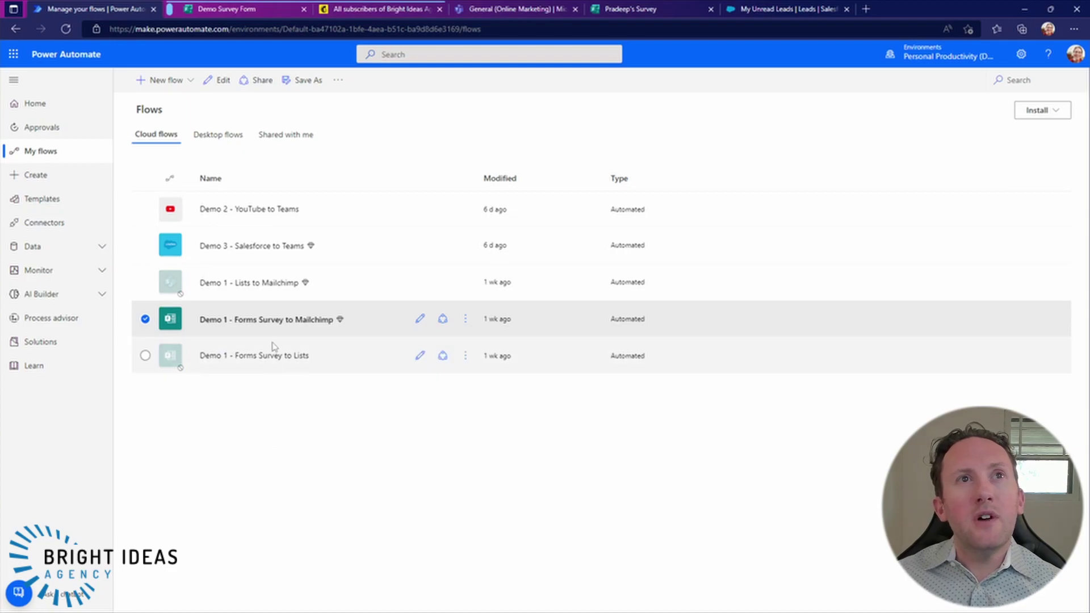
Step: Open Demo 1 - Forms Survey to Mailchimp and inspect the trigger, response details and ValidateEmail contains expression
{"action": "left_click", "coordinate": [269, 319]}
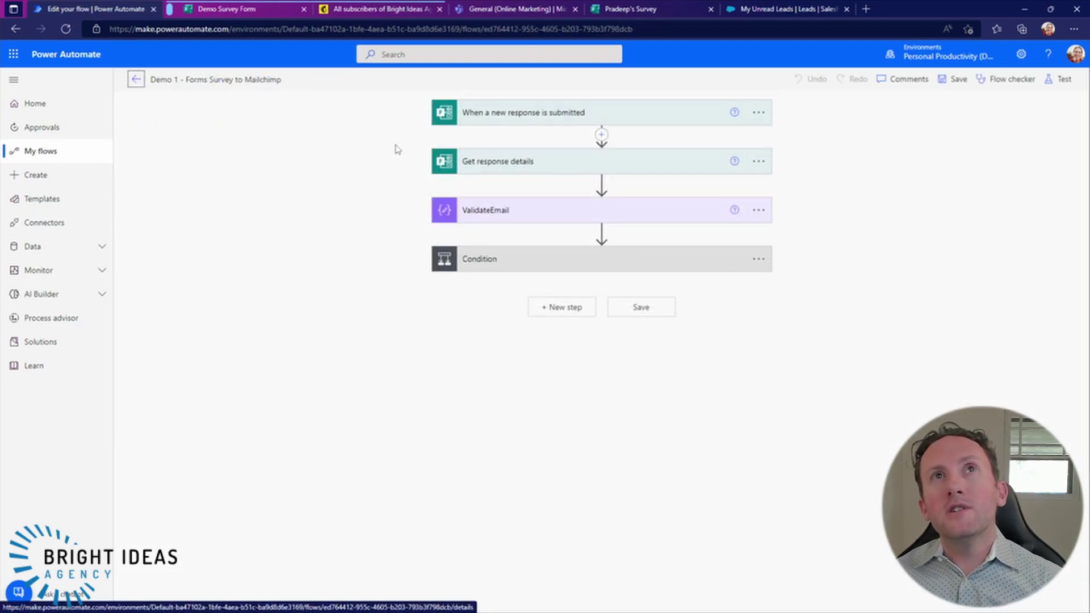
{"action": "left_click", "coordinate": [486, 120]}
{"action": "left_click", "coordinate": [507, 196]}
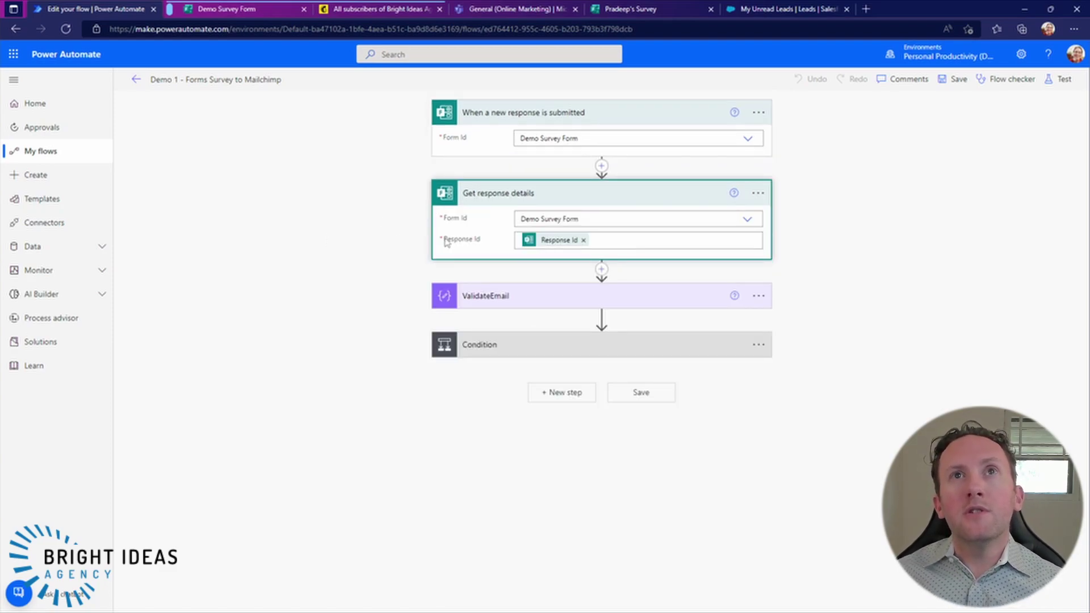
{"action": "left_click", "coordinate": [484, 300]}
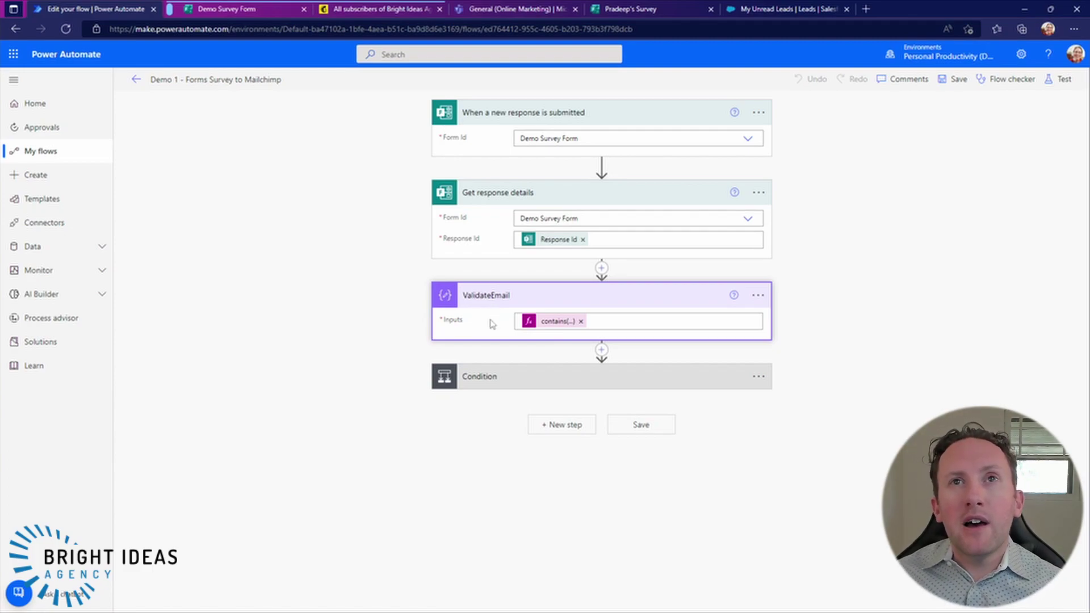
{"action": "double_click", "coordinate": [548, 330]}
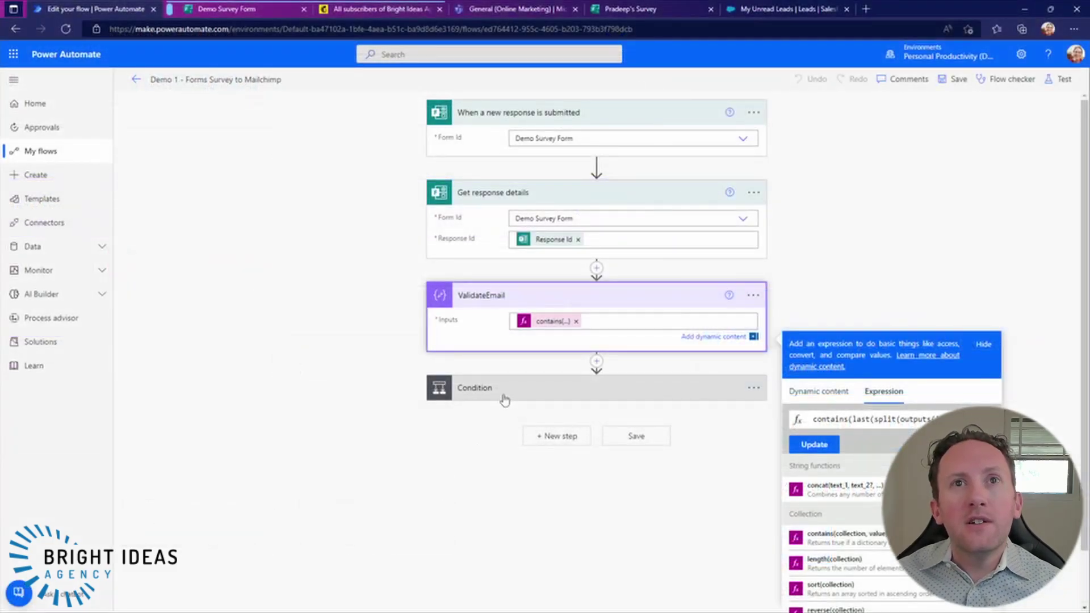
Step: Expand the Condition rules and the Add member to list step targeting Bright Ideas Agency Dev
{"action": "left_click", "coordinate": [503, 396]}
{"action": "scroll", "coordinate": [332, 403], "scroll_direction": "down", "scroll_amount": 5}
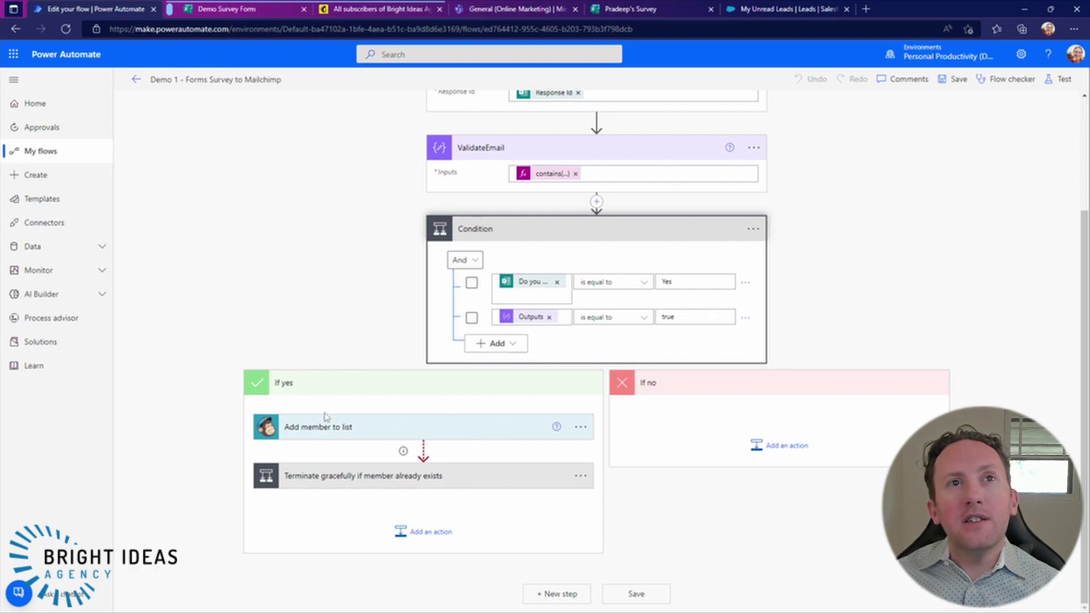
{"action": "left_click", "coordinate": [317, 433]}
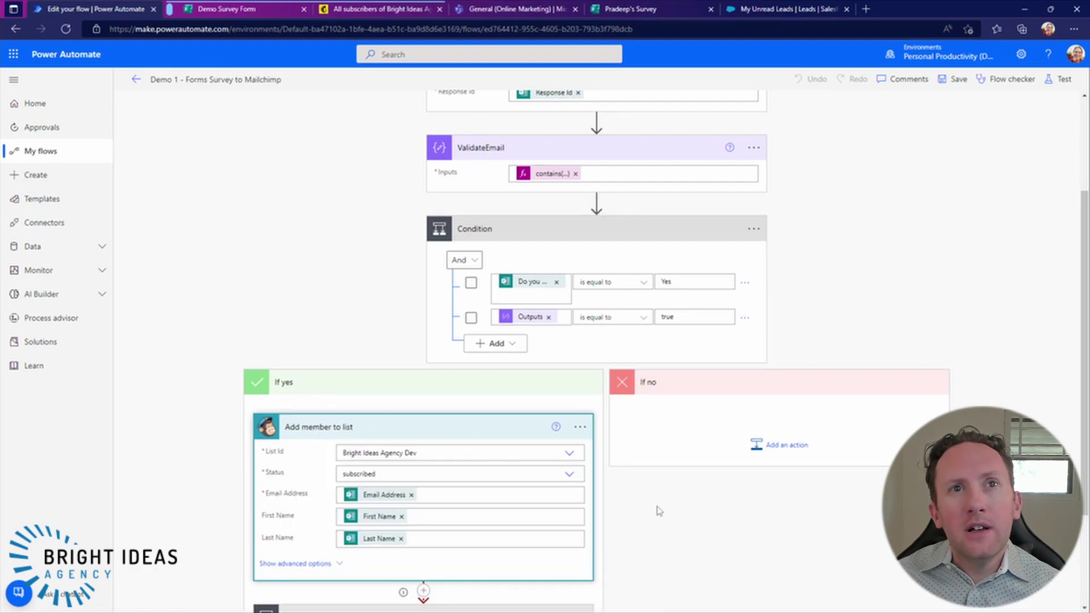
{"action": "scroll", "coordinate": [661, 511], "scroll_direction": "down", "scroll_amount": 2}
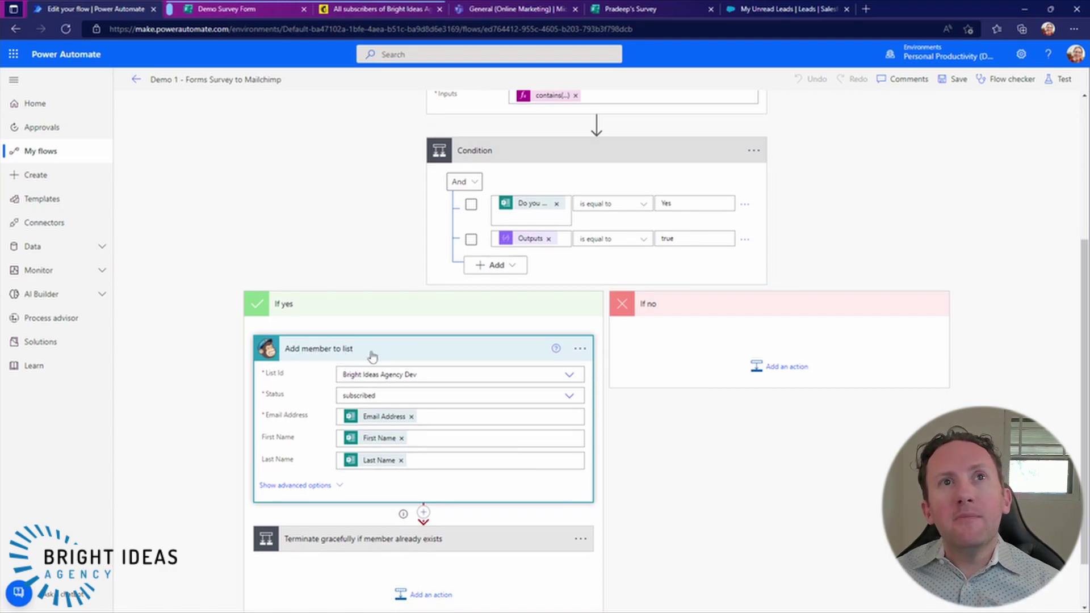
Step: Search 'ma' for a new If no action, browse the MailChimp actions, then cancel
{"action": "left_click", "coordinate": [795, 368]}
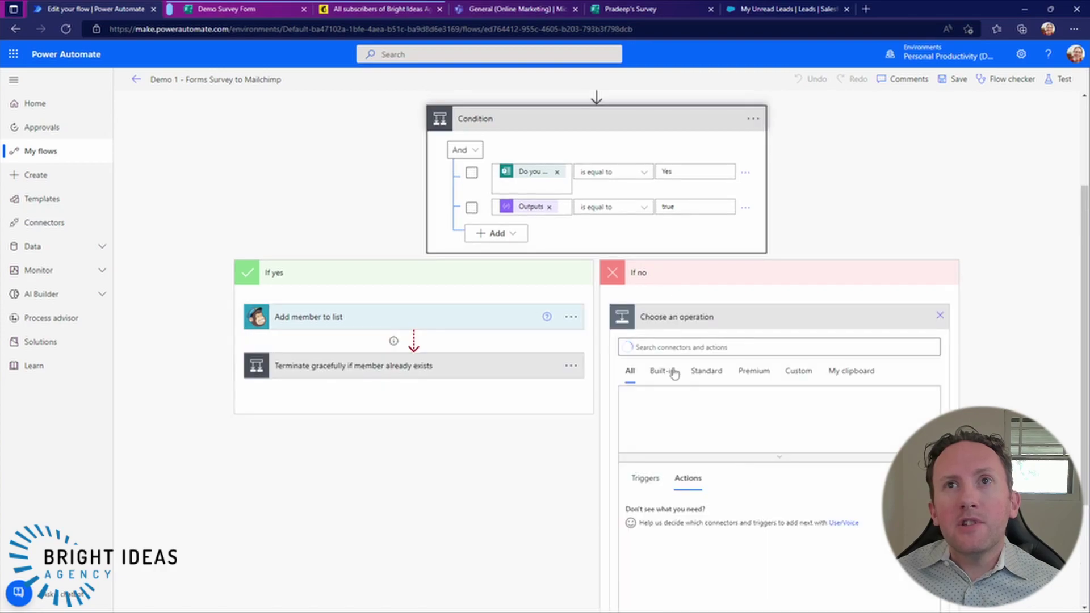
{"action": "type", "text": "mailchimp"}
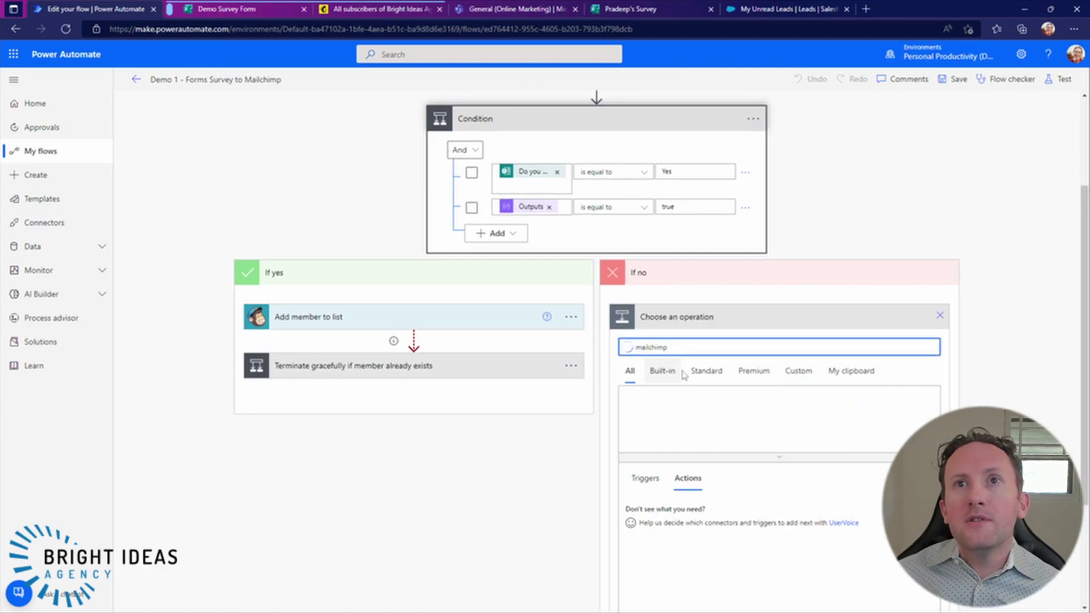
{"action": "left_click", "coordinate": [649, 413]}
{"action": "scroll", "coordinate": [981, 340], "scroll_direction": "down", "scroll_amount": 3}
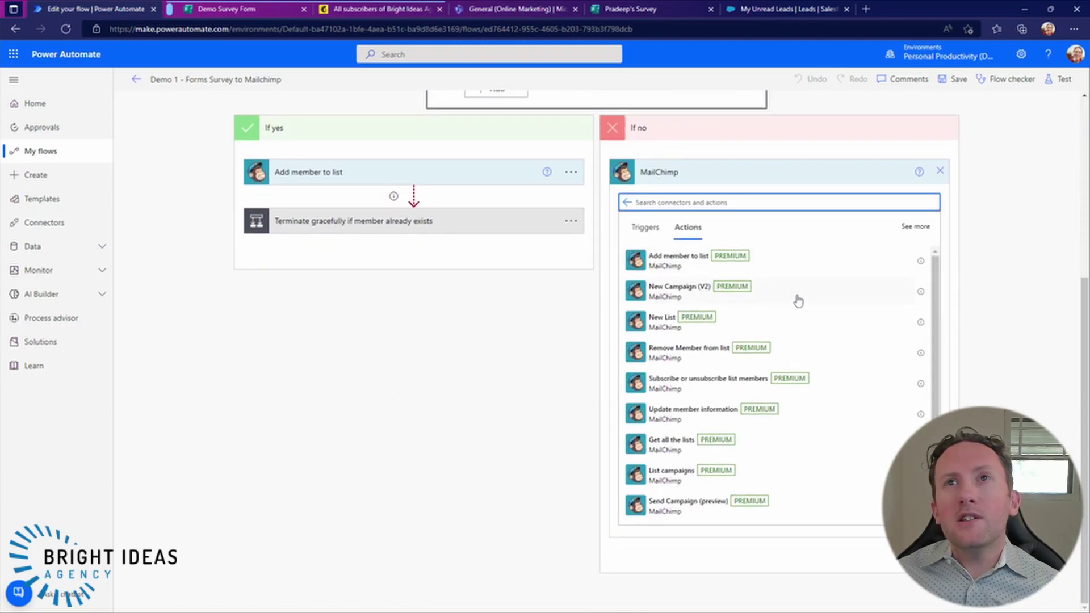
{"action": "scroll", "coordinate": [783, 333], "scroll_direction": "down", "scroll_amount": 2}
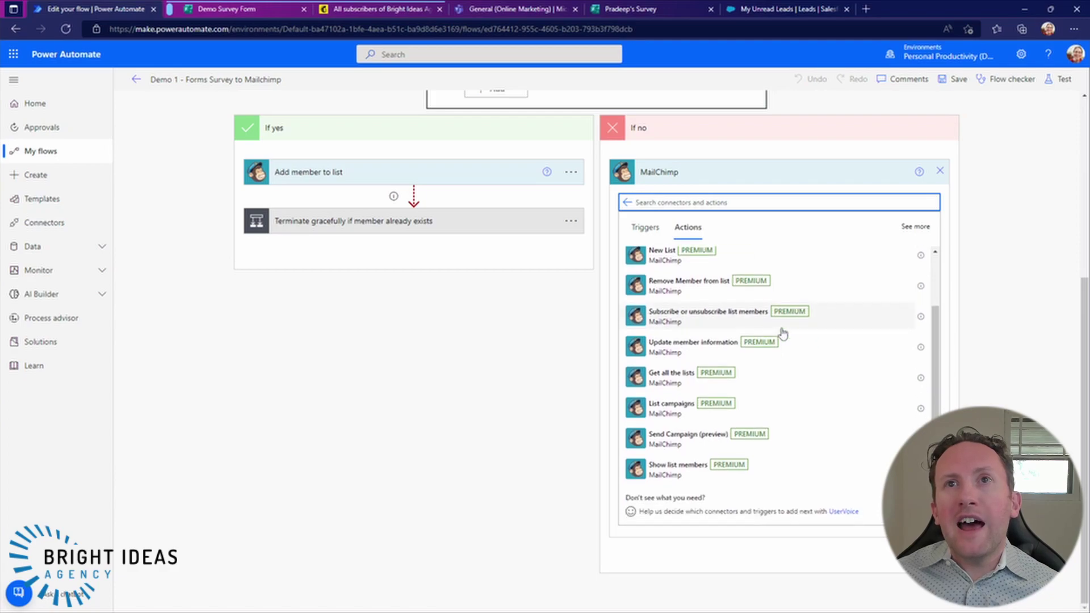
{"action": "scroll", "coordinate": [749, 431], "scroll_direction": "up", "scroll_amount": 2}
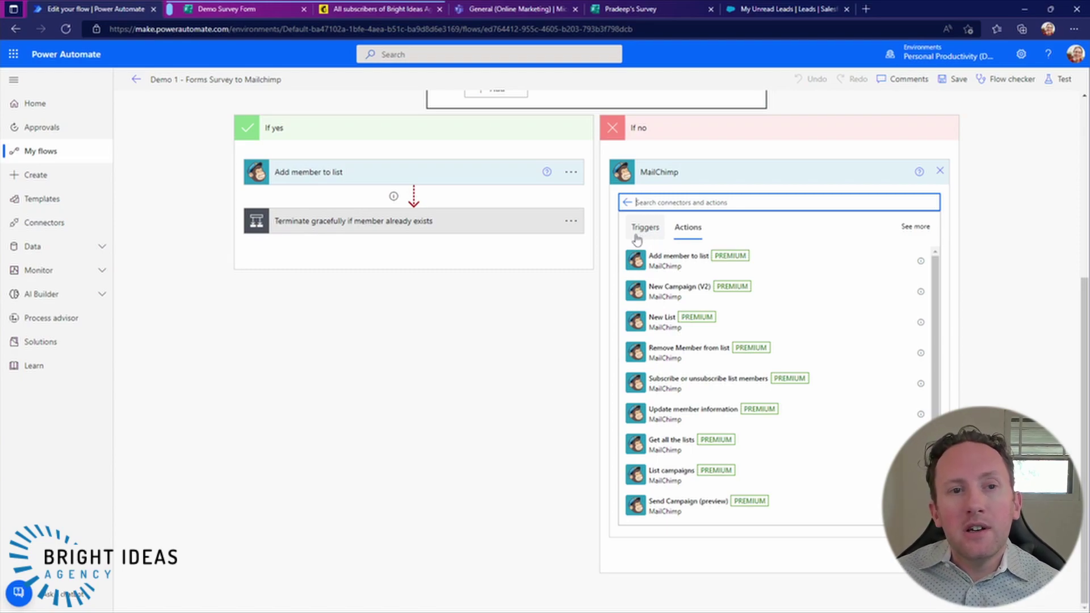
{"action": "left_click", "coordinate": [940, 171]}
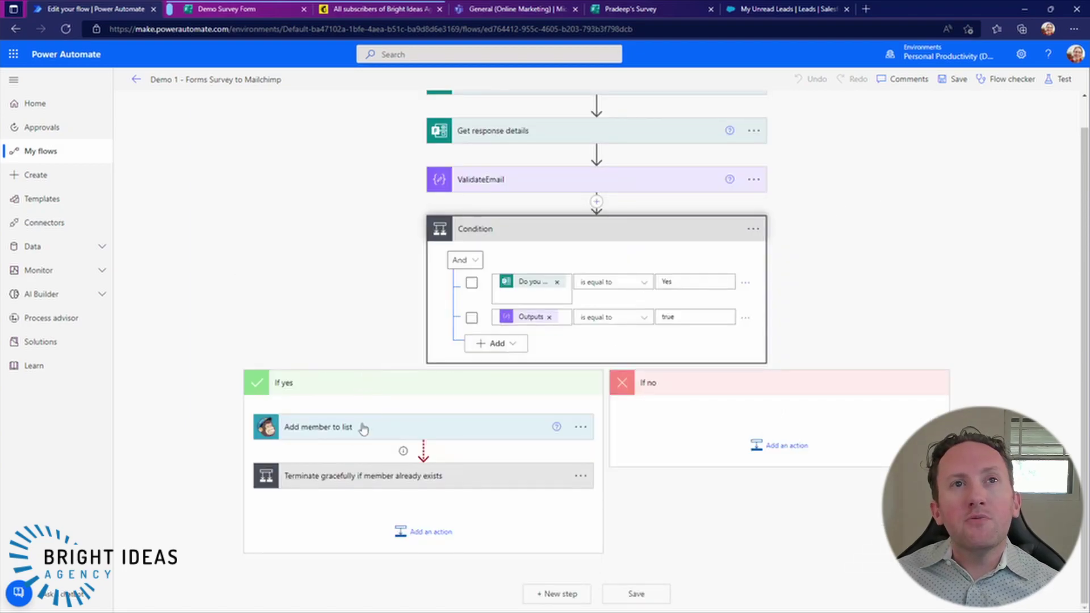
Step: Expand Add member to list and the member-exists check, then open the check's Configure run after settings
{"action": "left_click", "coordinate": [346, 444]}
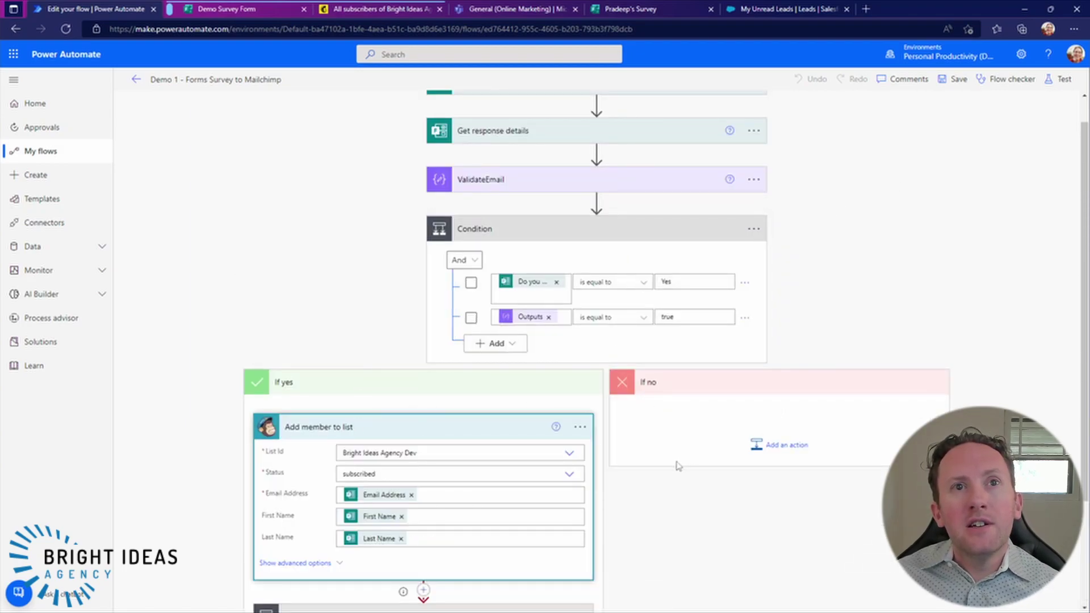
{"action": "scroll", "coordinate": [431, 352], "scroll_direction": "down", "scroll_amount": 2}
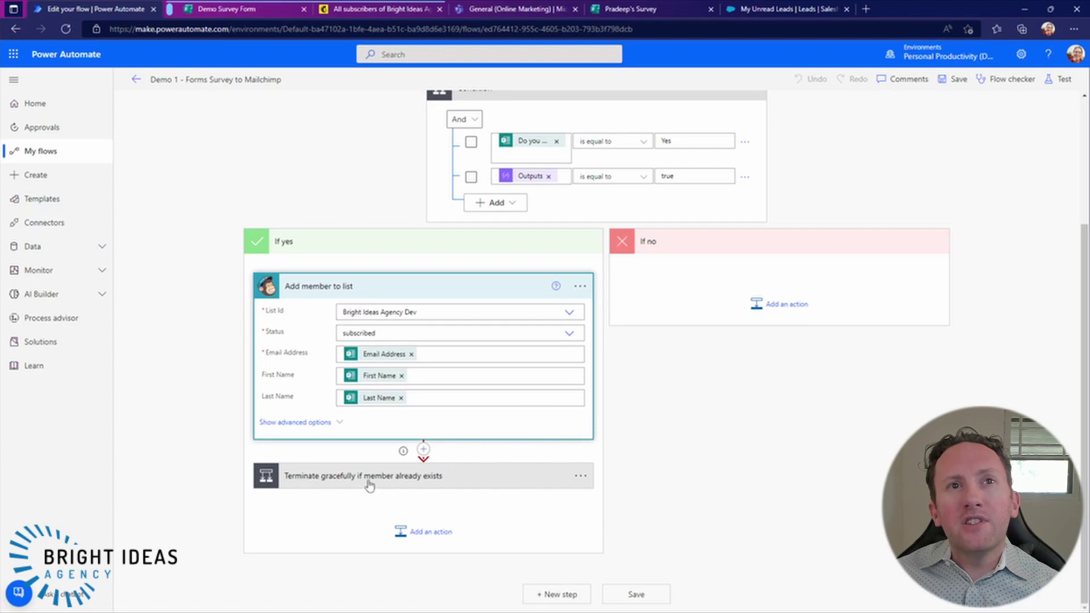
{"action": "left_click", "coordinate": [416, 481]}
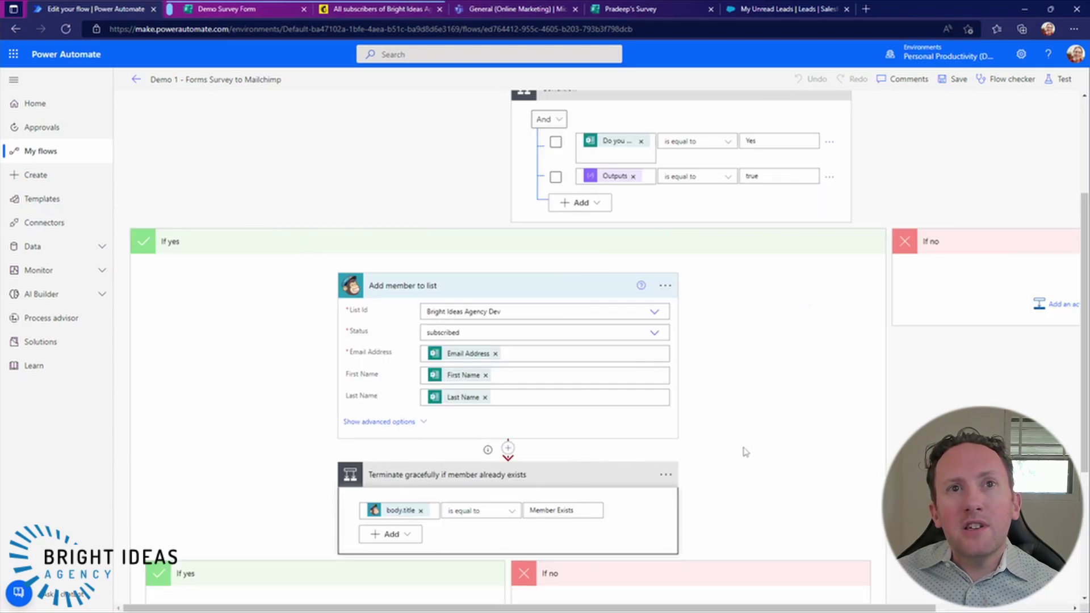
{"action": "scroll", "coordinate": [738, 449], "scroll_direction": "down", "scroll_amount": 3}
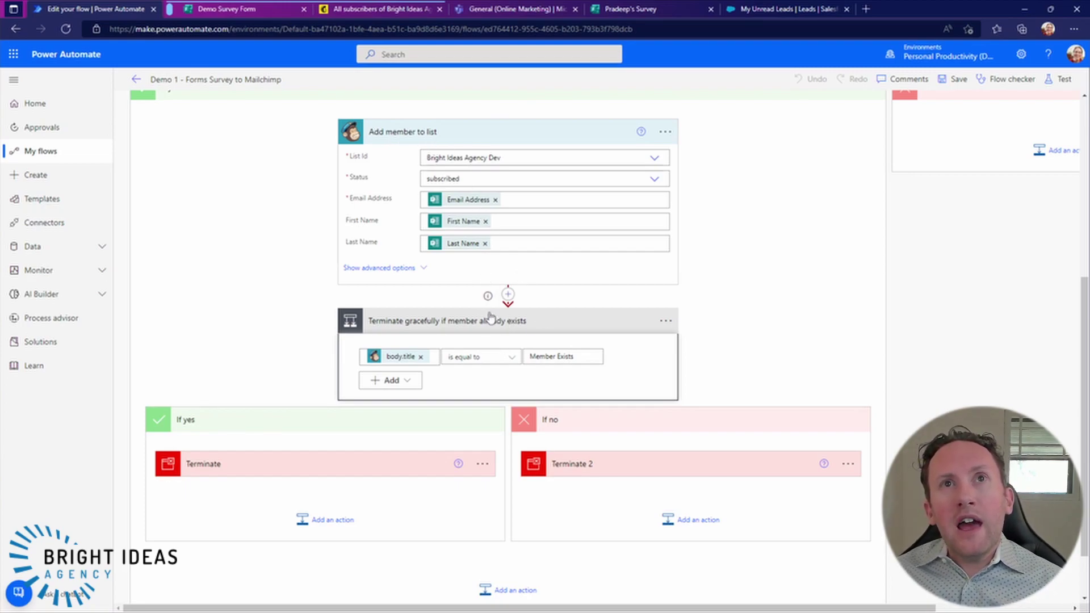
{"action": "left_click", "coordinate": [667, 327]}
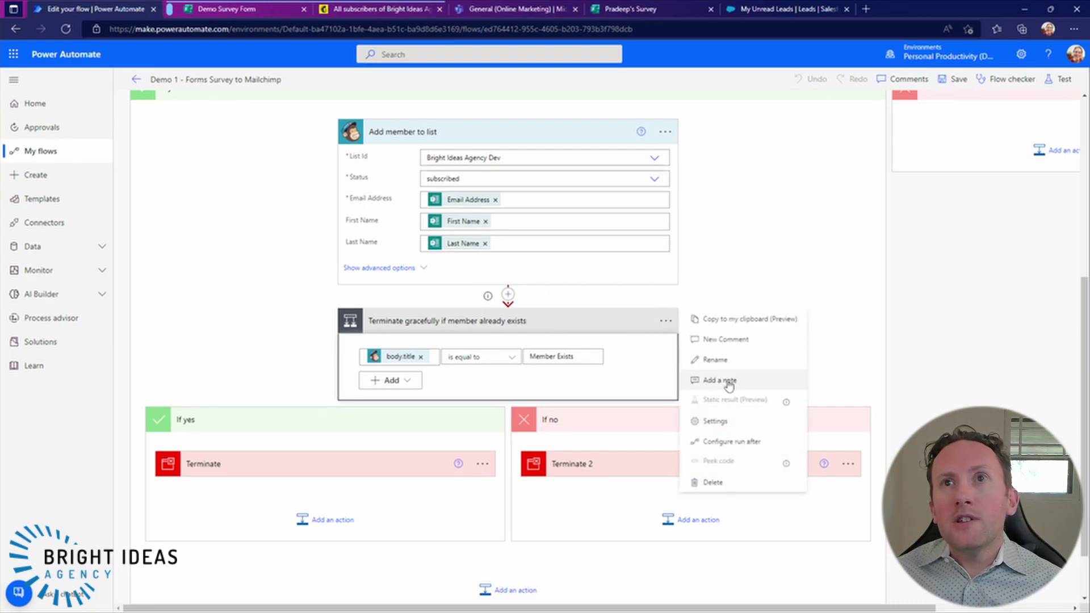
{"action": "left_click", "coordinate": [669, 390]}
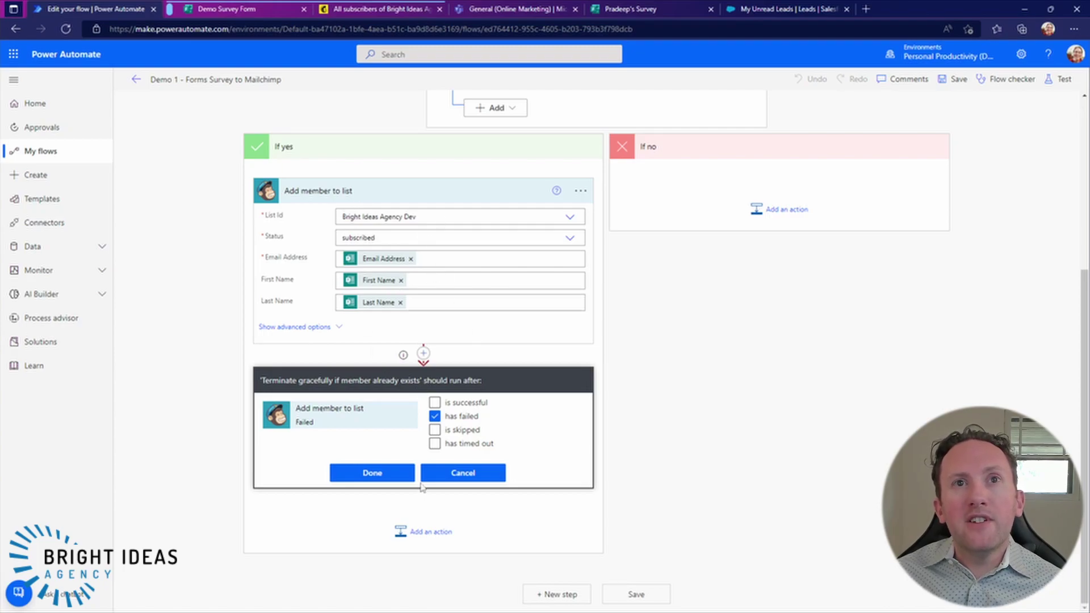
Step: Apply the 'has failed' run-after setting and review the Terminate and Terminate 2 Status, Code and Message
{"action": "left_click", "coordinate": [468, 478]}
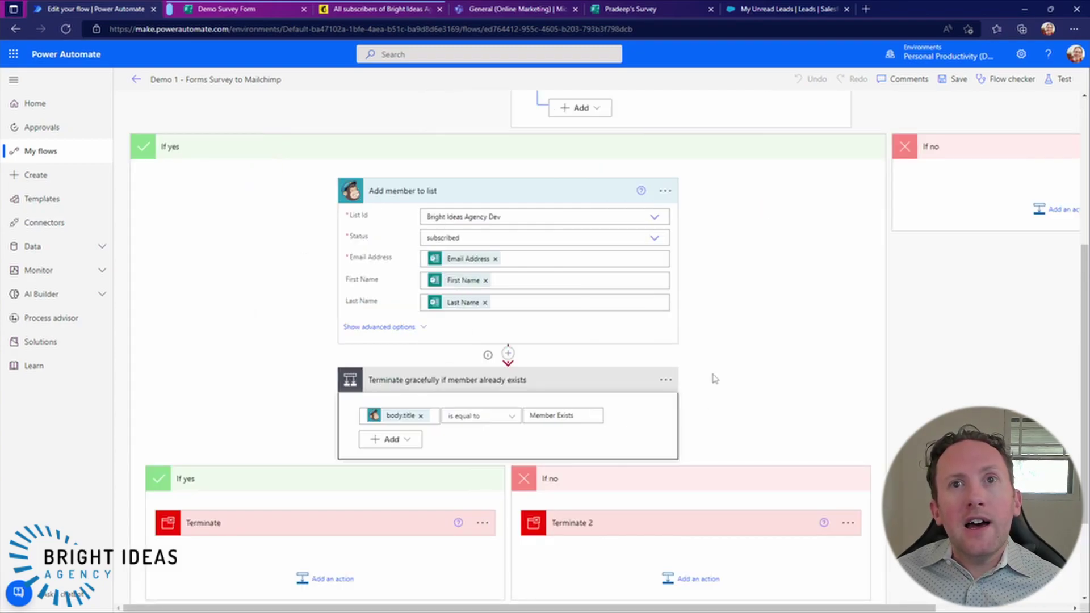
{"action": "scroll", "coordinate": [480, 455], "scroll_direction": "down", "scroll_amount": 2}
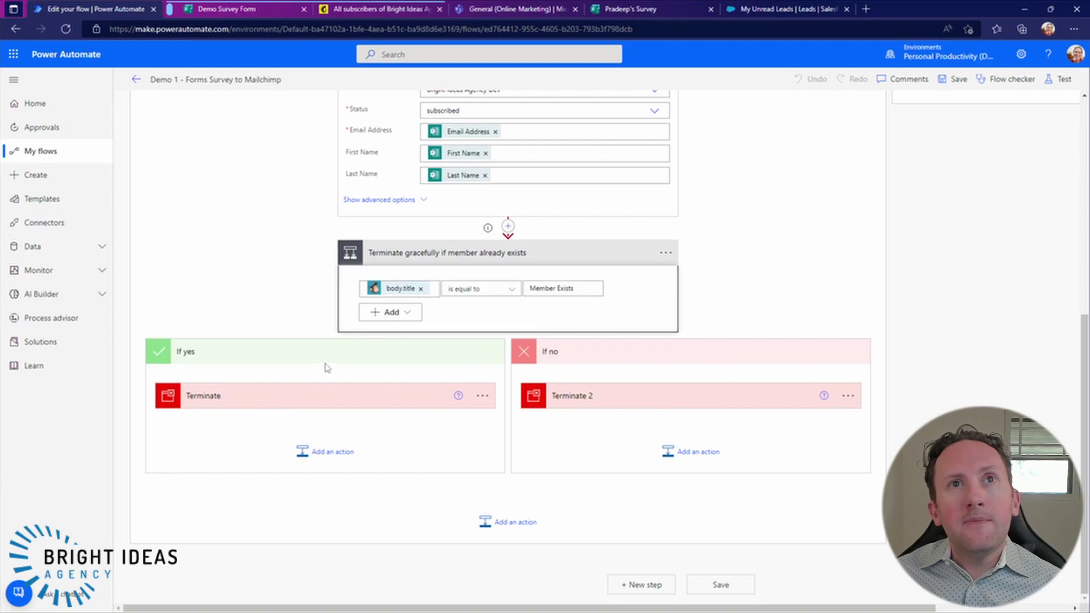
{"action": "mouse_move", "coordinate": [400, 299]}
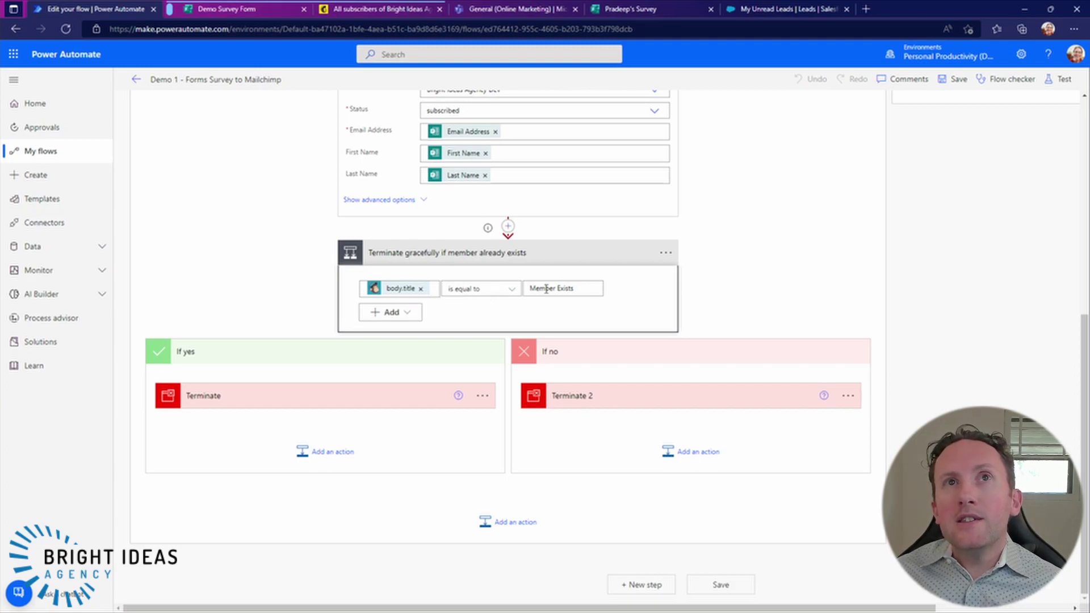
{"action": "left_click", "coordinate": [307, 403]}
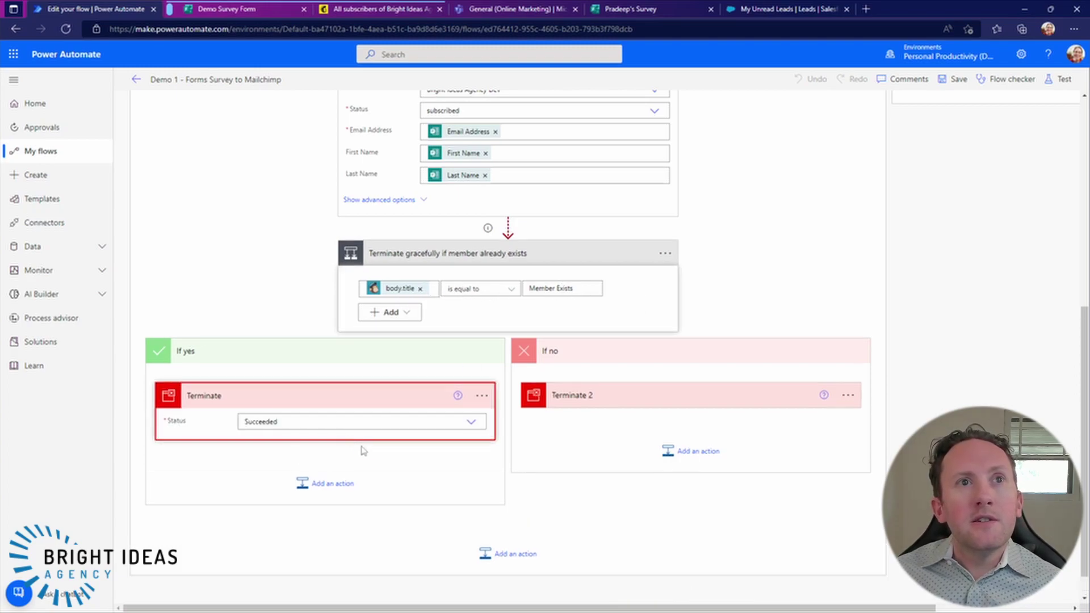
{"action": "left_click", "coordinate": [585, 401]}
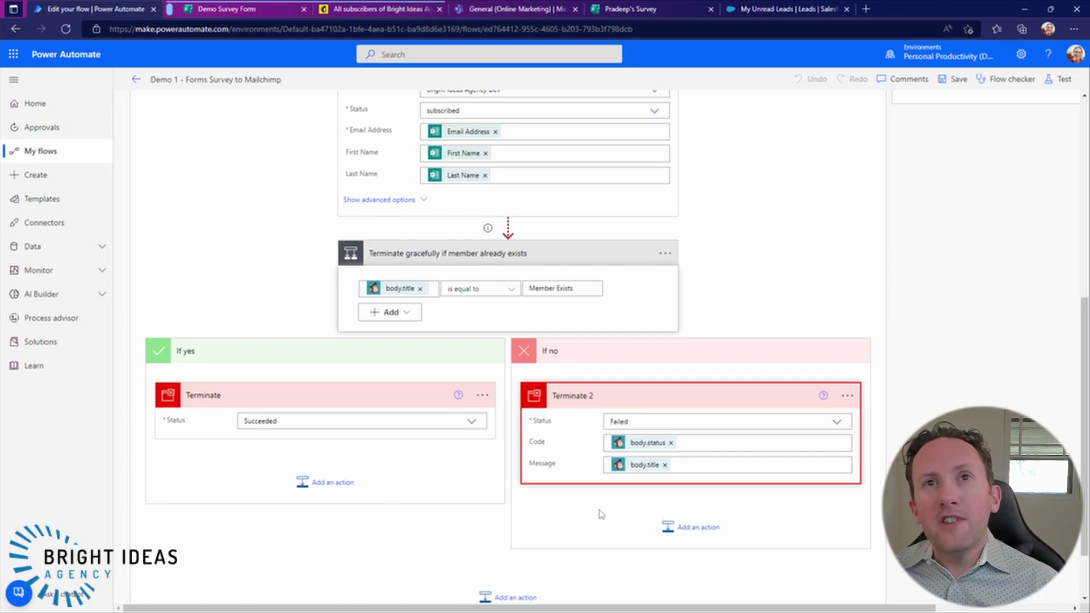
{"action": "scroll", "coordinate": [603, 514], "scroll_direction": "down", "scroll_amount": 1}
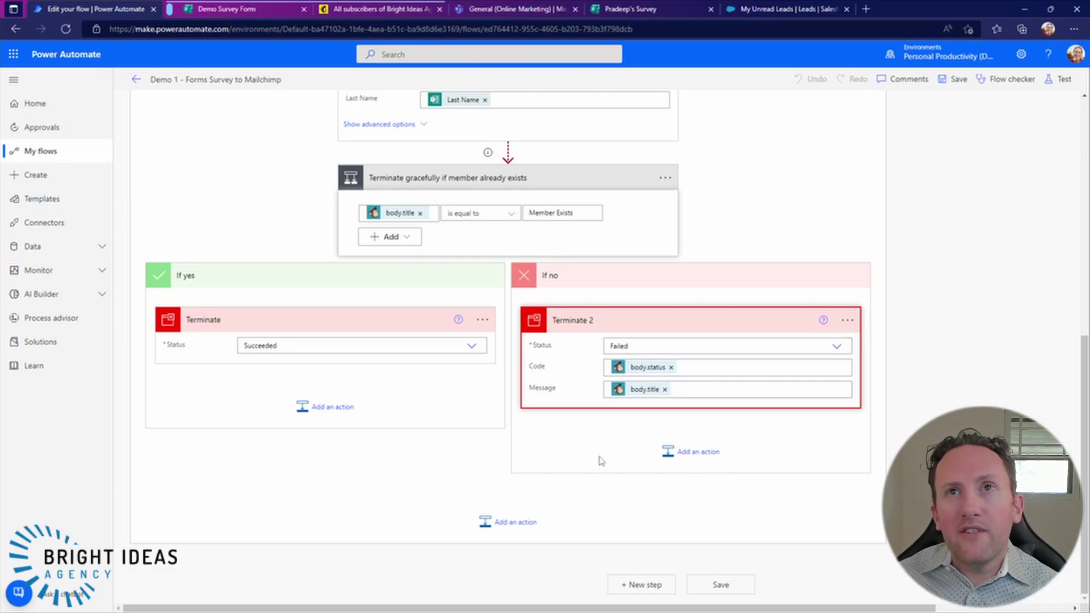
{"action": "scroll", "coordinate": [601, 460], "scroll_direction": "up", "scroll_amount": 8}
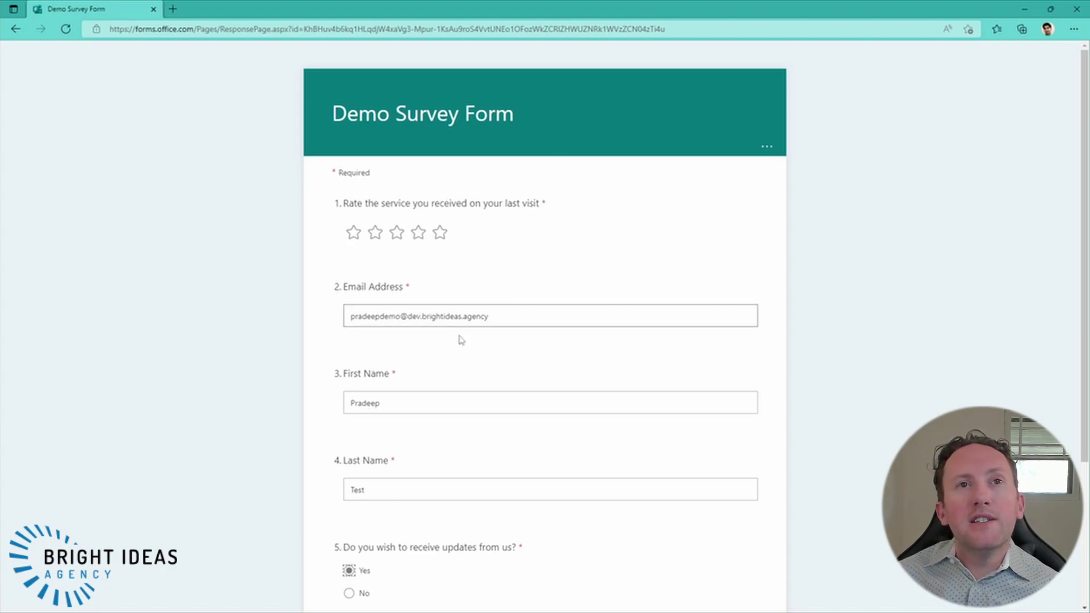
Step: Rate the service three stars and submit the filled-in test survey response
{"action": "scroll", "coordinate": [464, 372], "scroll_direction": "down", "scroll_amount": 3}
{"action": "scroll", "coordinate": [462, 364], "scroll_direction": "up", "scroll_amount": 3}
{"action": "scroll", "coordinate": [448, 386], "scroll_direction": "down", "scroll_amount": 3}
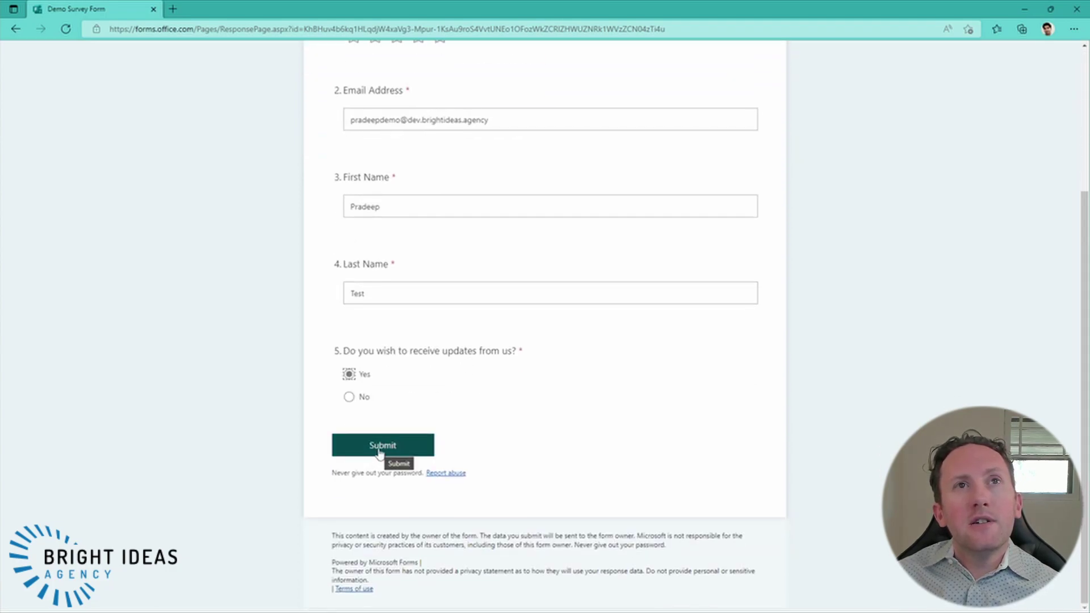
{"action": "scroll", "coordinate": [414, 319], "scroll_direction": "up", "scroll_amount": 4}
{"action": "left_click", "coordinate": [397, 234]}
{"action": "scroll", "coordinate": [416, 365], "scroll_direction": "down", "scroll_amount": 4}
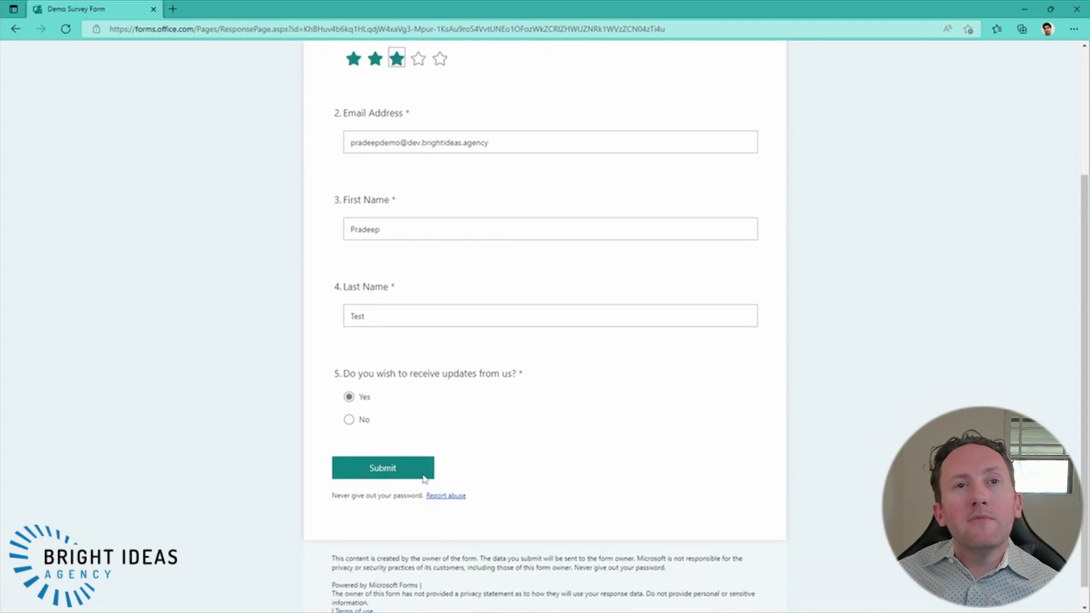
{"action": "left_click", "coordinate": [374, 452]}
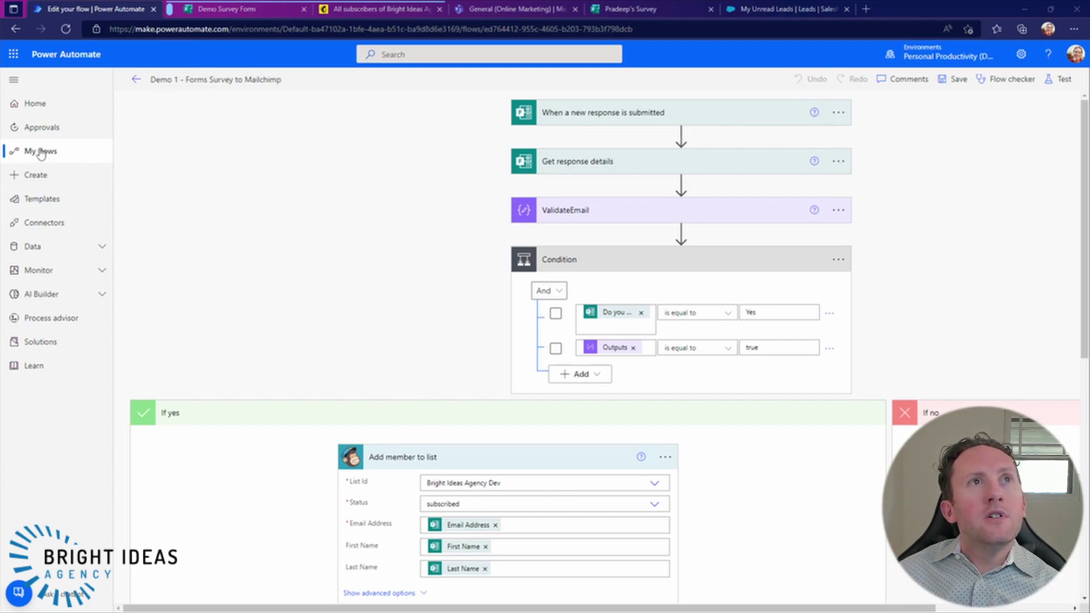
Step: Open the newest run from run history and expand its trigger and Get response details steps
{"action": "left_click", "coordinate": [137, 79]}
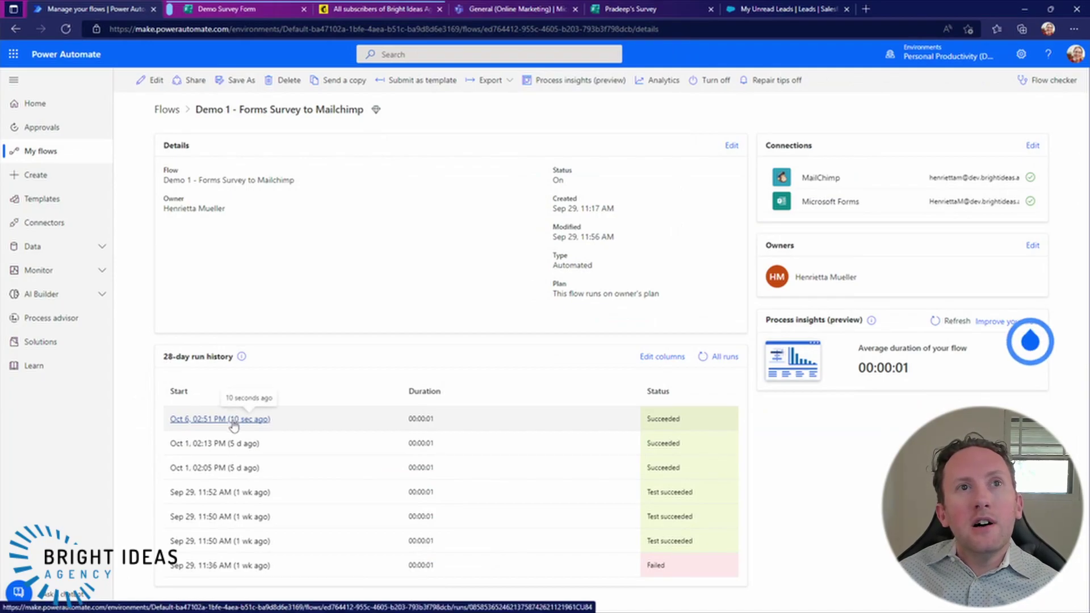
{"action": "left_click", "coordinate": [232, 422]}
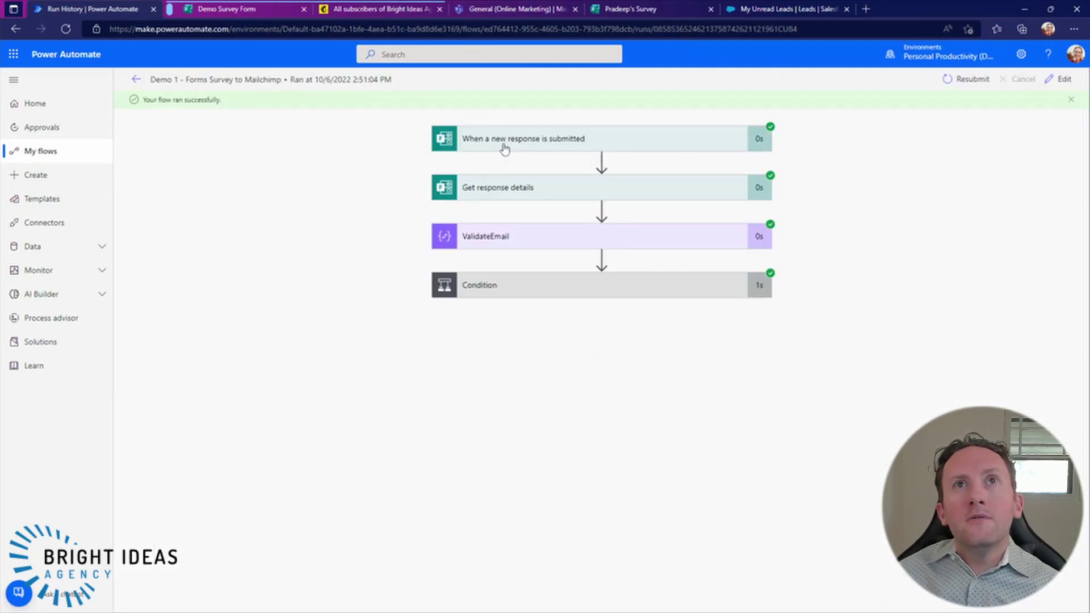
{"action": "left_click", "coordinate": [503, 143]}
{"action": "left_click", "coordinate": [480, 364]}
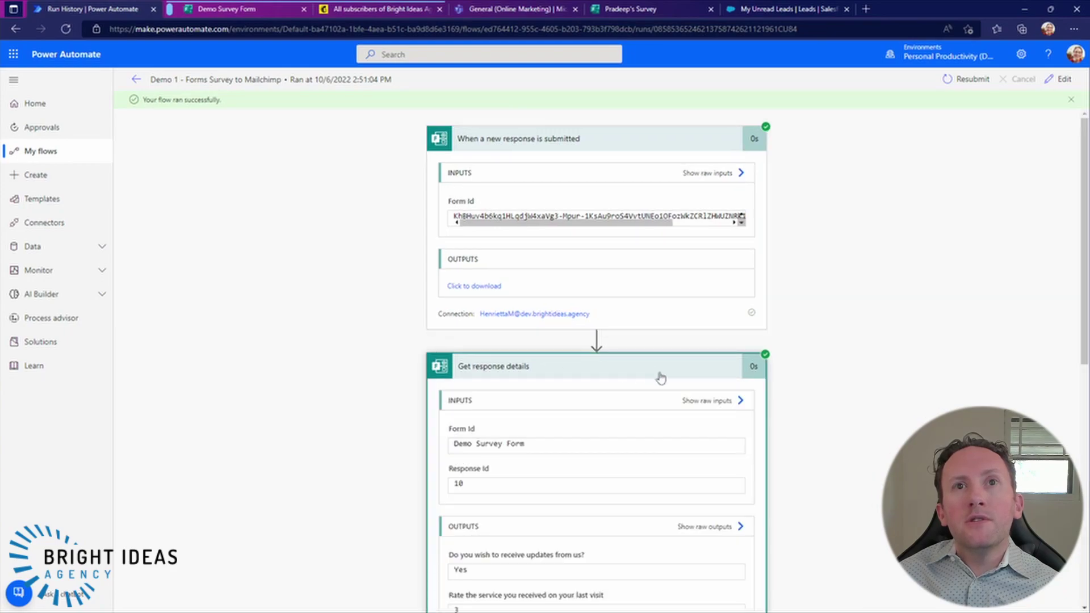
{"action": "scroll", "coordinate": [539, 550], "scroll_direction": "down", "scroll_amount": 6}
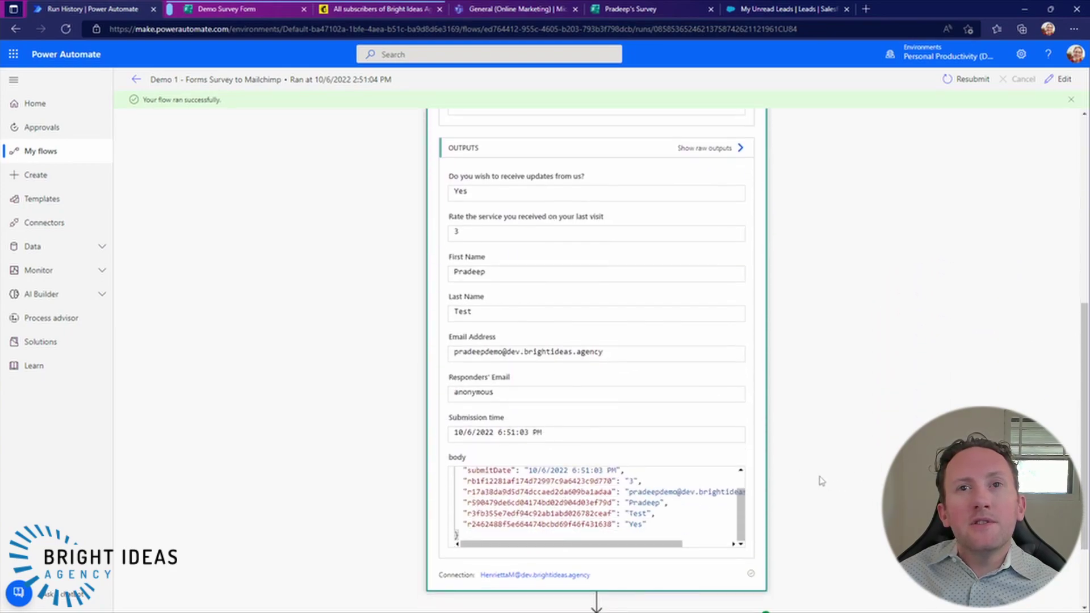
{"action": "left_click_drag", "start_coordinate": [741, 511], "coordinate": [742, 517]}
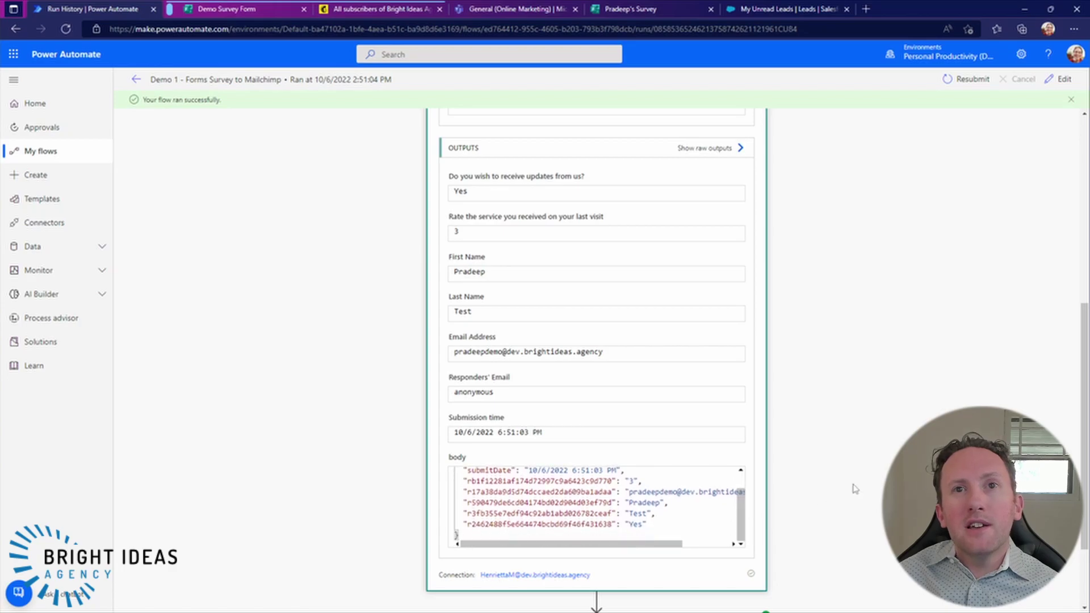
{"action": "scroll", "coordinate": [849, 477], "scroll_direction": "down", "scroll_amount": 2}
Step: Confirm ValidateEmail, Condition and Add member to list succeeded, then reload the Mailchimp audience contacts
{"action": "left_click", "coordinate": [520, 519]}
{"action": "scroll", "coordinate": [832, 486], "scroll_direction": "down", "scroll_amount": 3}
{"action": "left_click", "coordinate": [540, 566]}
{"action": "scroll", "coordinate": [827, 496], "scroll_direction": "down", "scroll_amount": 4}
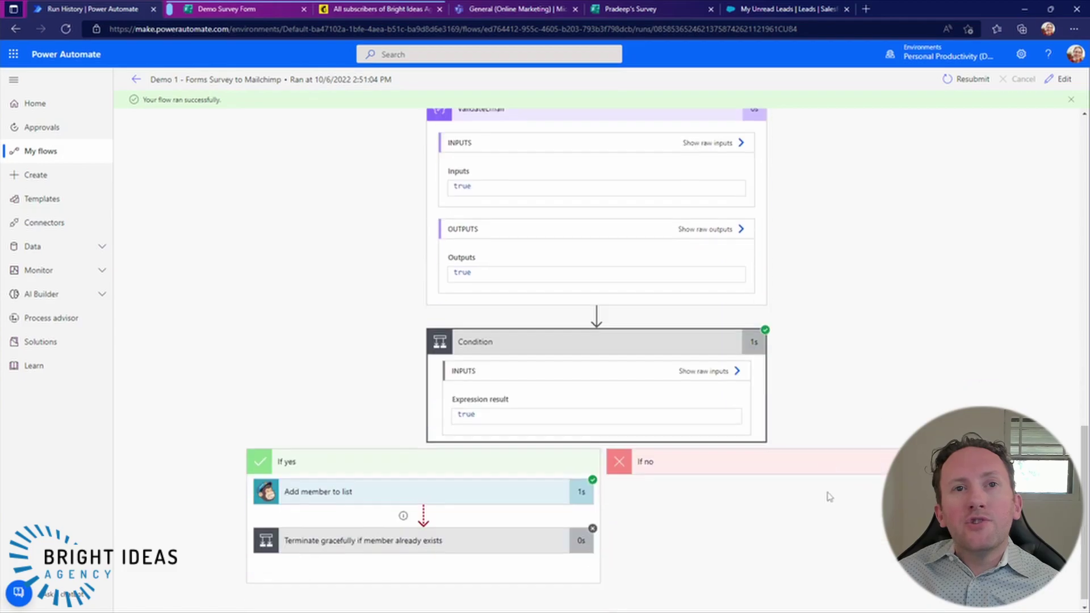
{"action": "left_click", "coordinate": [352, 483]}
{"action": "left_click", "coordinate": [353, 11]}
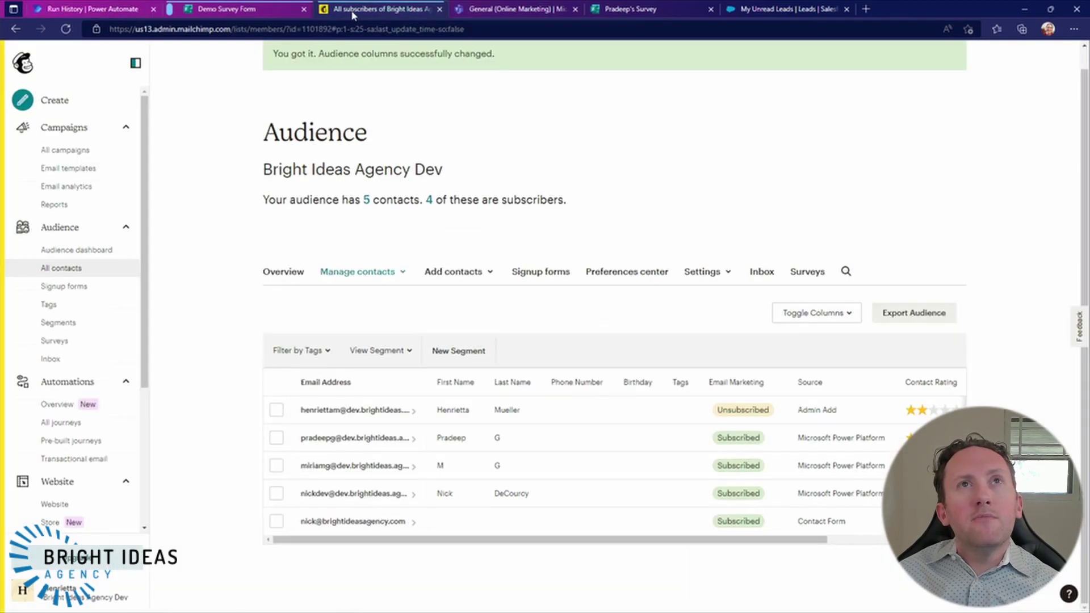
{"action": "left_click", "coordinate": [66, 28]}
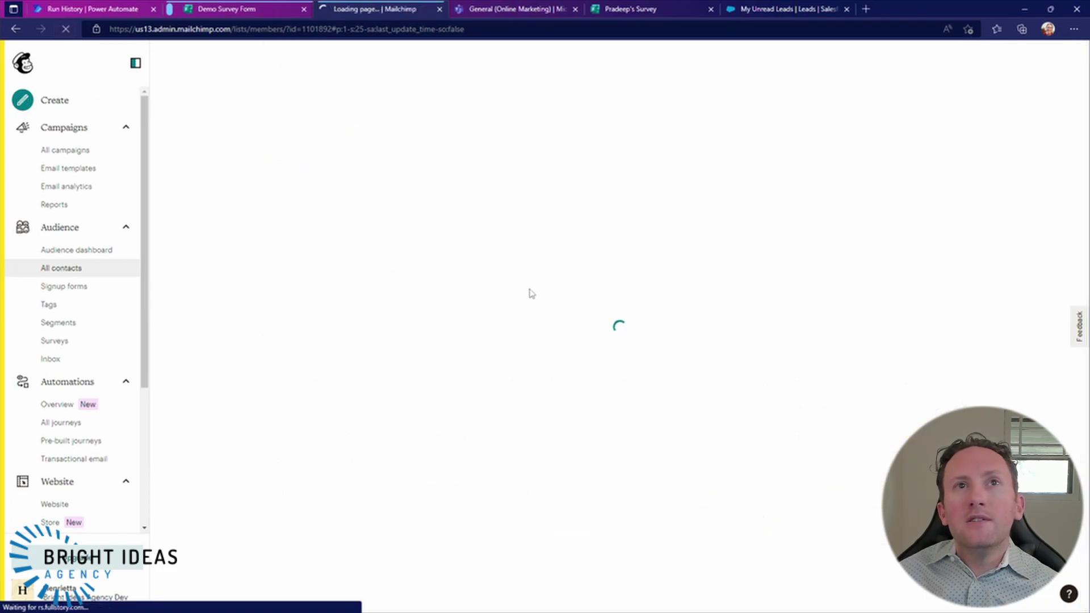
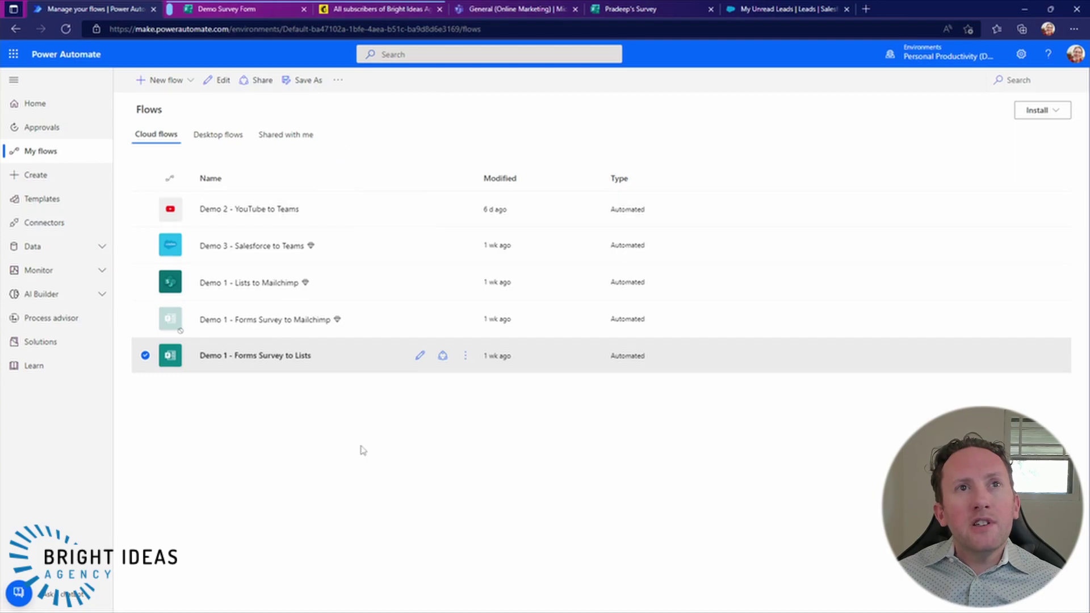
Step: Deselect the Demo 1 - Forms Survey to Lists row in the Cloud flows list
{"action": "left_click", "coordinate": [360, 448]}
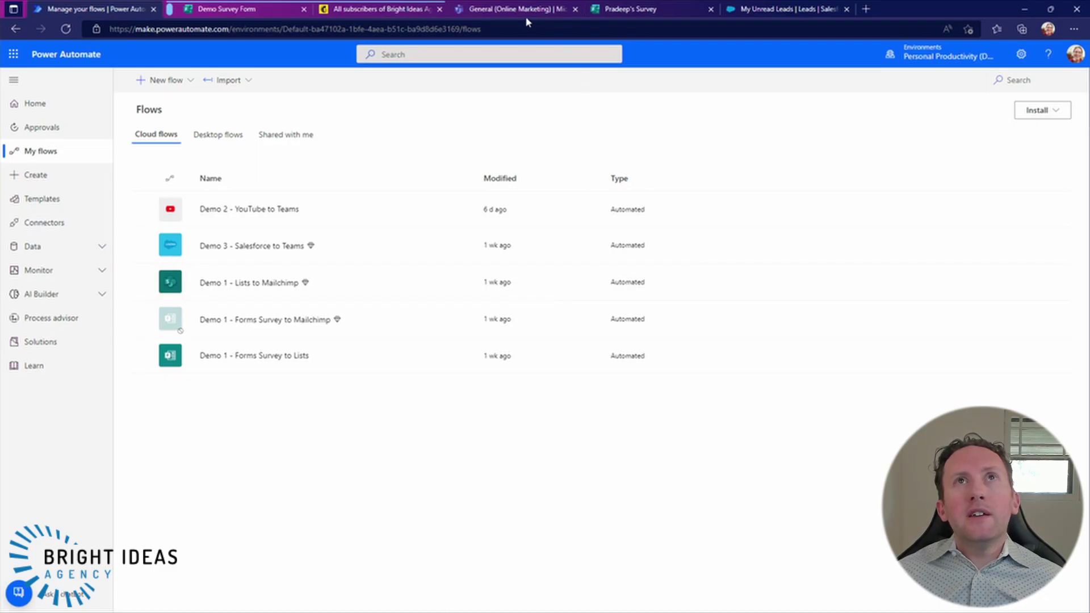
Step: Review the three sign-ups in the Teams Email Marketing Sign-up list, then return to Power Automate
{"action": "left_click", "coordinate": [504, 10]}
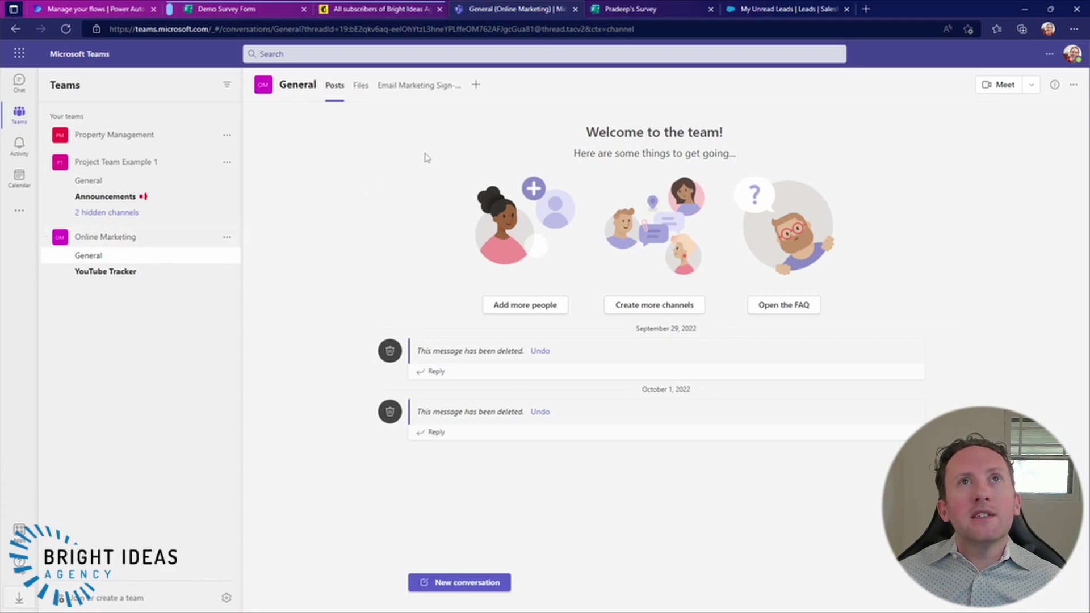
{"action": "left_click", "coordinate": [409, 93]}
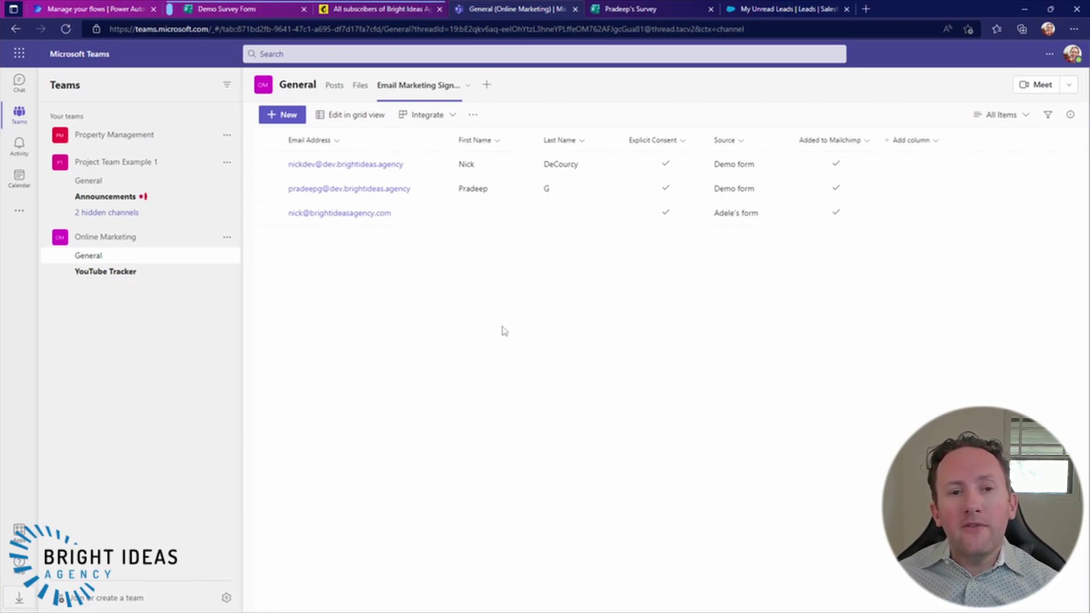
{"action": "left_click", "coordinate": [112, 11]}
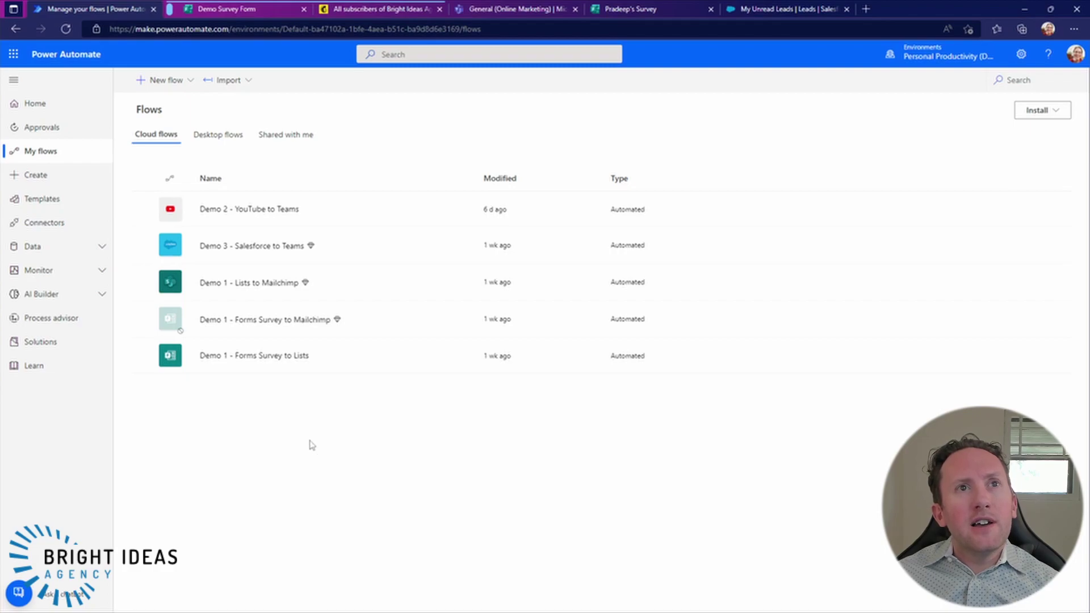
Step: Inspect the Forms Survey to Lists trigger, Get response details, ValidateEmail and Condition cards, then return to details
{"action": "left_click", "coordinate": [235, 362]}
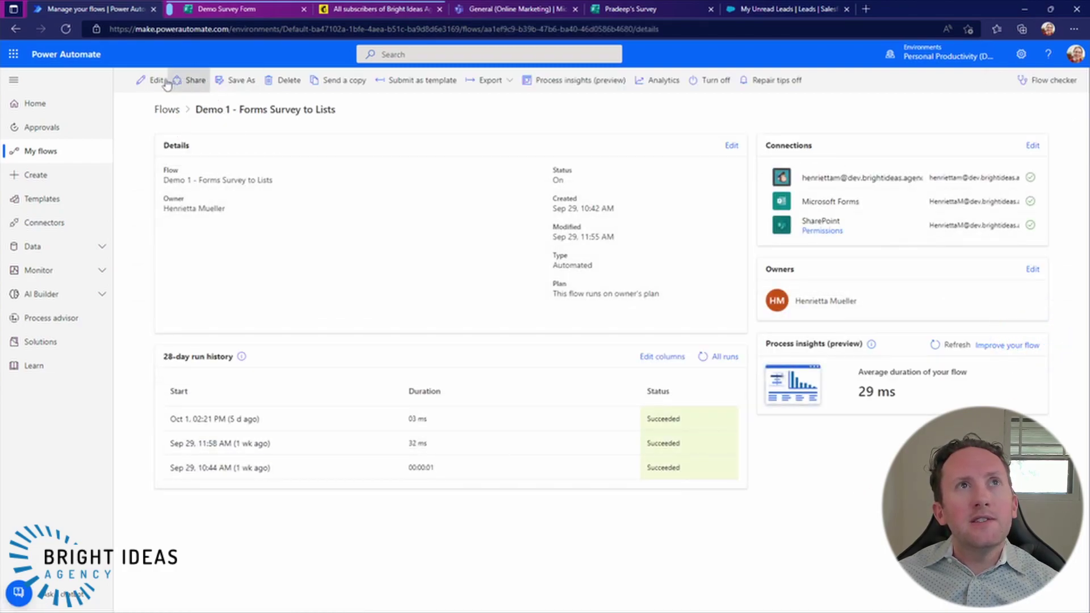
{"action": "left_click", "coordinate": [150, 80]}
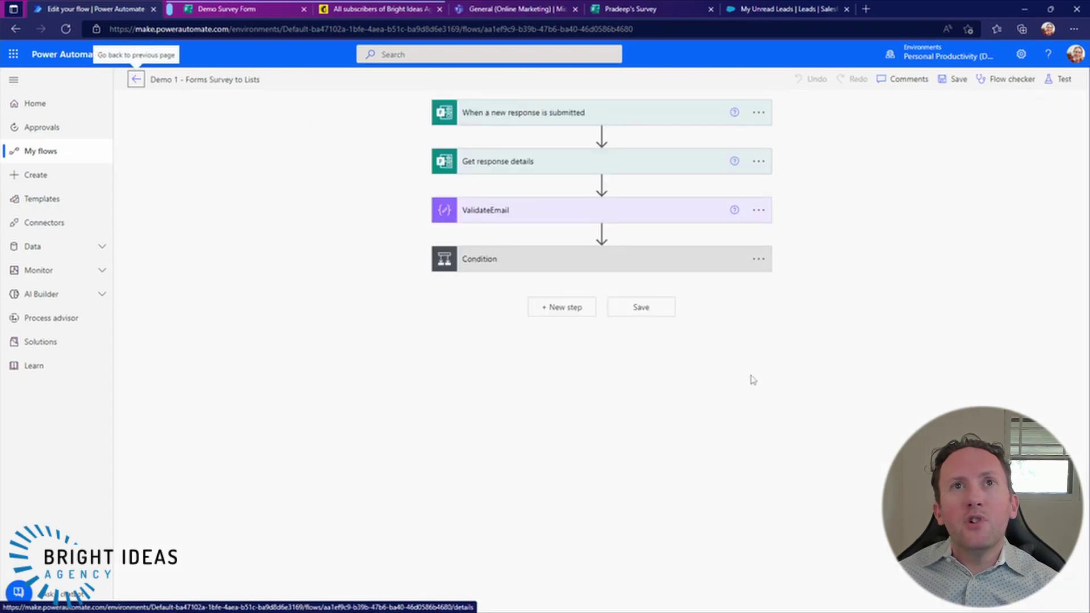
{"action": "left_click", "coordinate": [512, 113]}
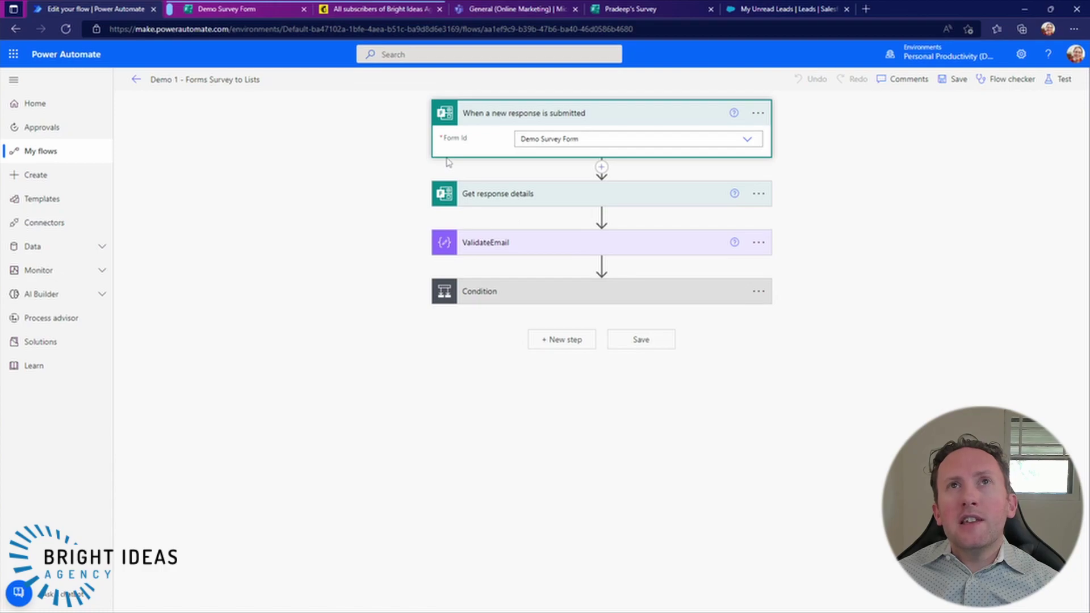
{"action": "left_click", "coordinate": [476, 195]}
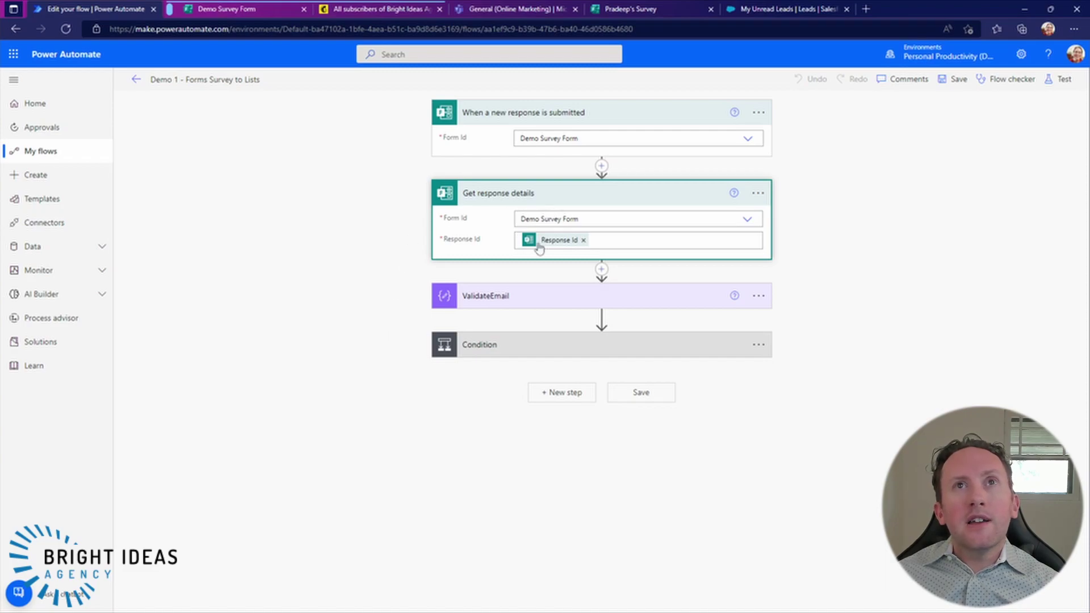
{"action": "left_click", "coordinate": [478, 303]}
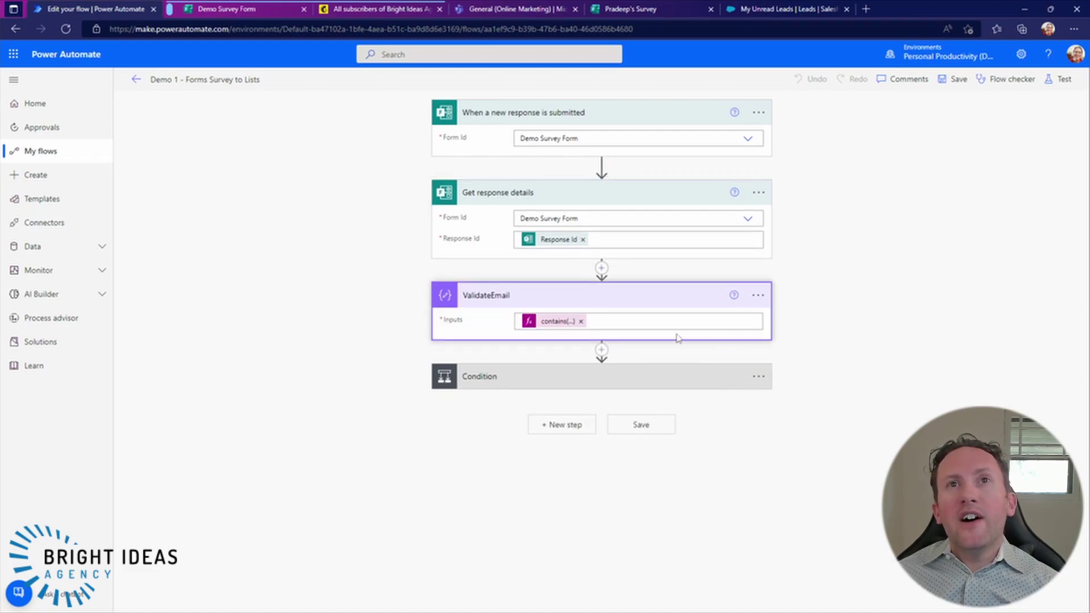
{"action": "left_click", "coordinate": [469, 378]}
{"action": "scroll", "coordinate": [376, 390], "scroll_direction": "down", "scroll_amount": 2}
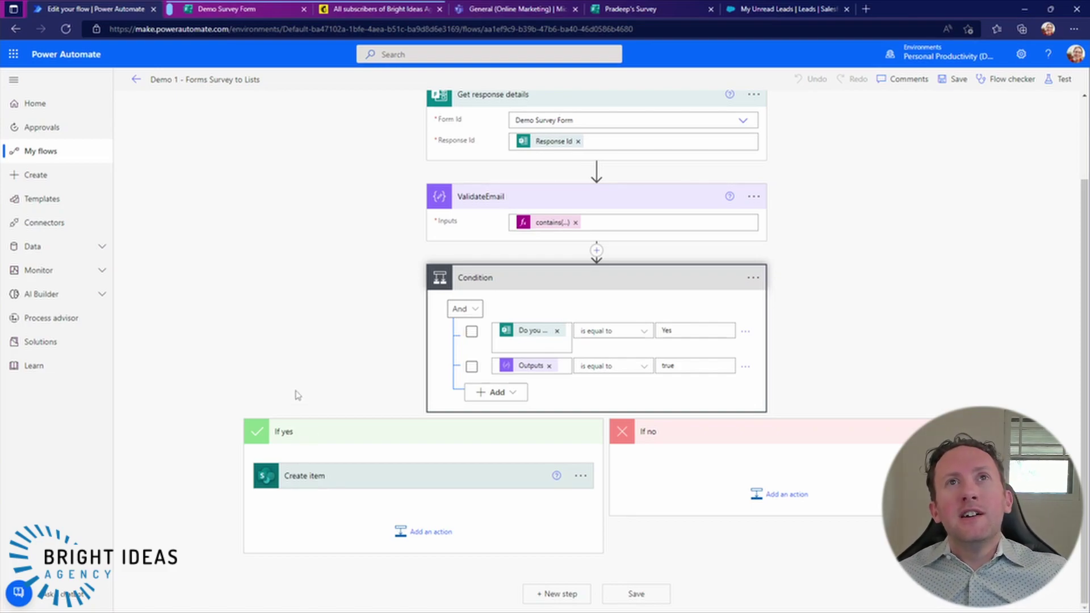
{"action": "left_click", "coordinate": [134, 82]}
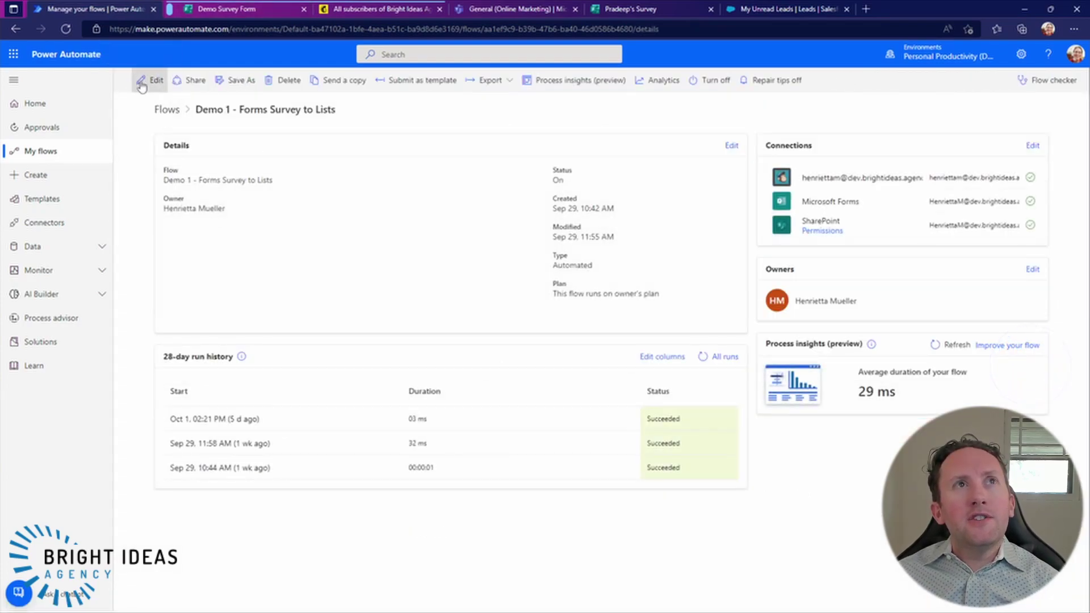
Step: Edit Demo 1 - Lists to Mailchimp, expanding its trigger, Get item, ValidateEmail and Condition cards
{"action": "left_click", "coordinate": [165, 110]}
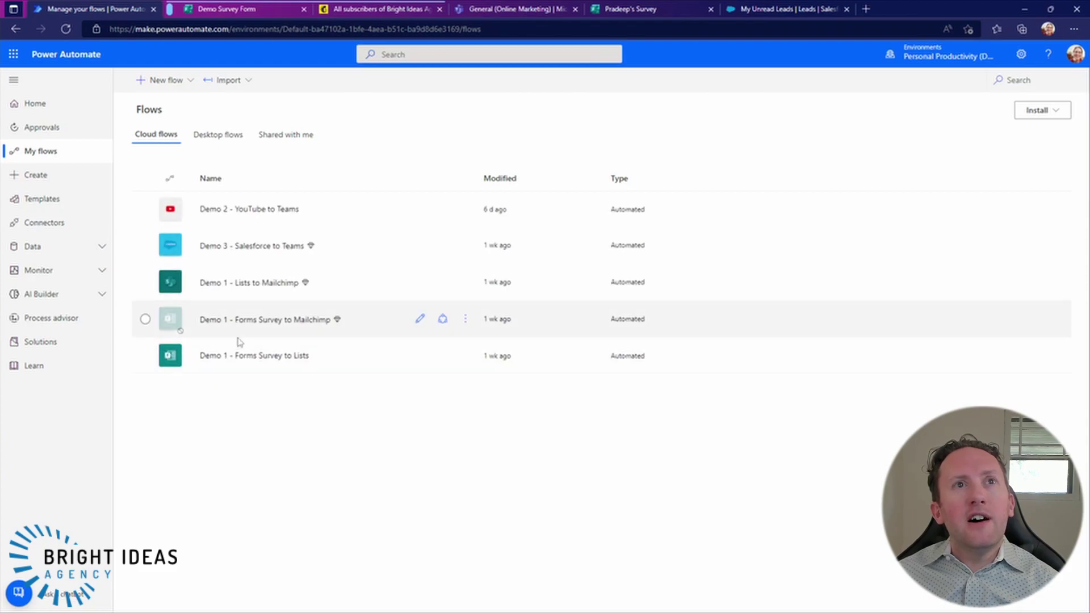
{"action": "left_click", "coordinate": [235, 287]}
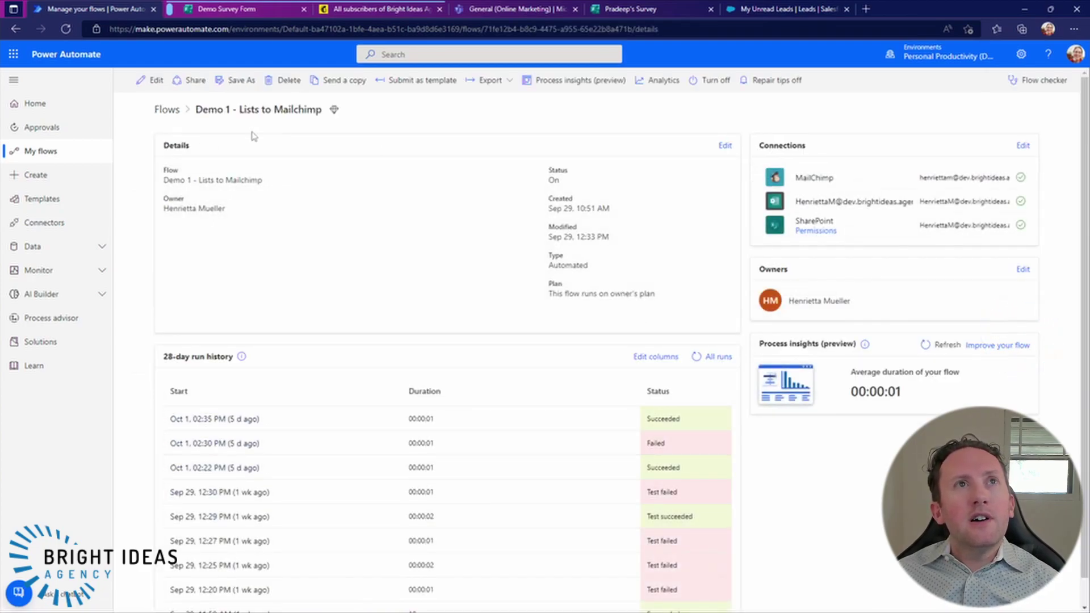
{"action": "left_click", "coordinate": [152, 80]}
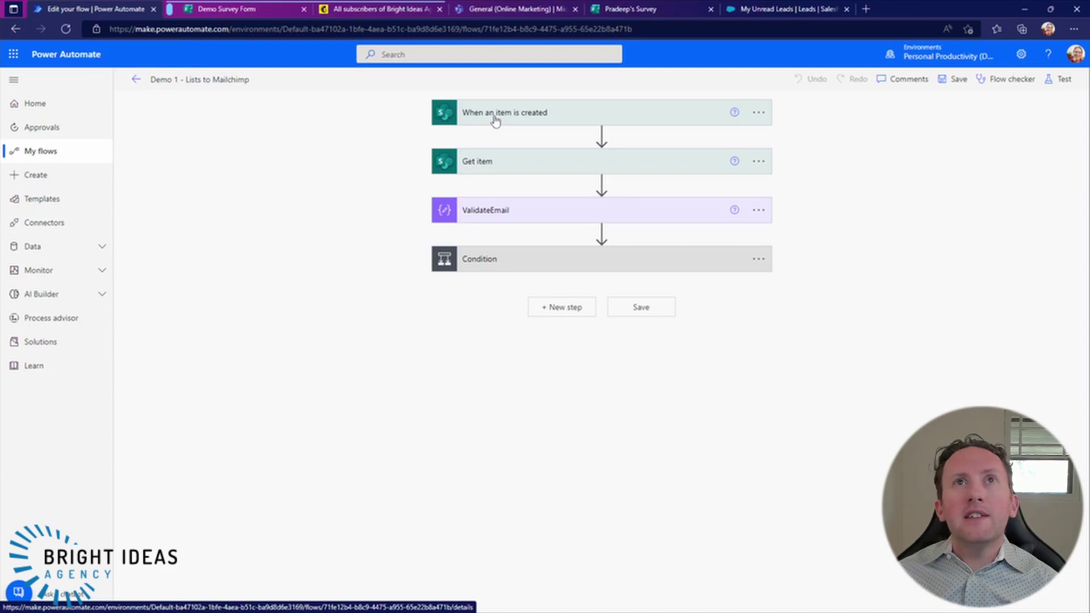
{"action": "left_click", "coordinate": [496, 116]}
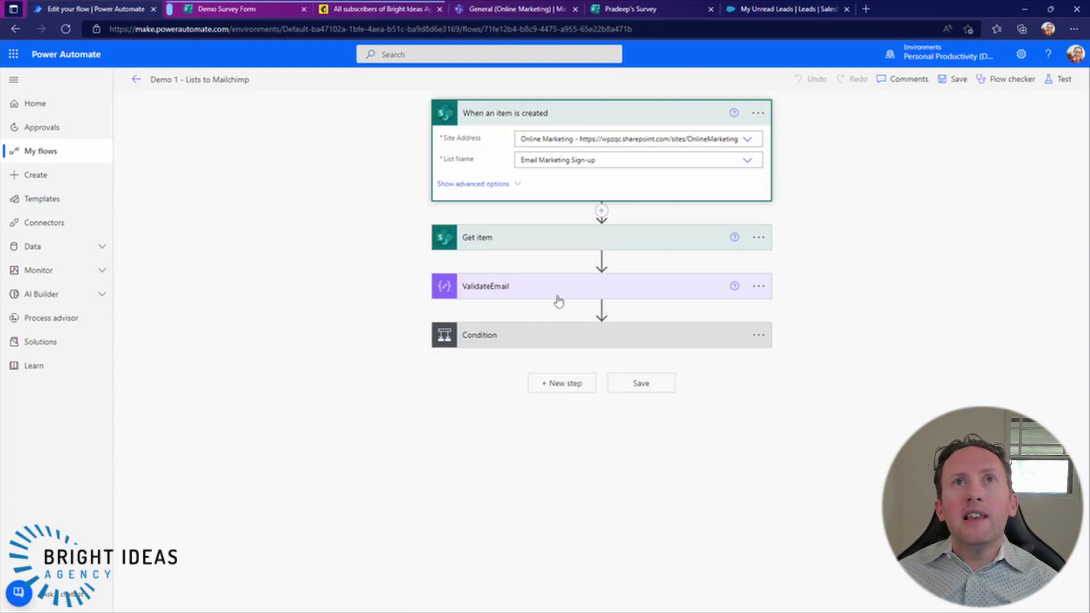
{"action": "left_click", "coordinate": [509, 237]}
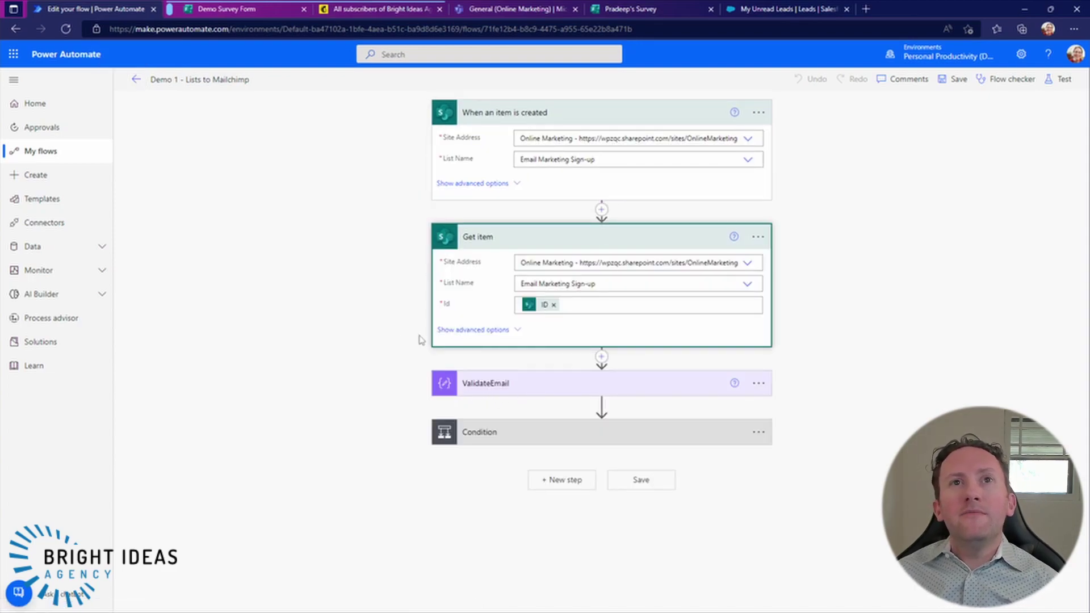
{"action": "left_click", "coordinate": [502, 385]}
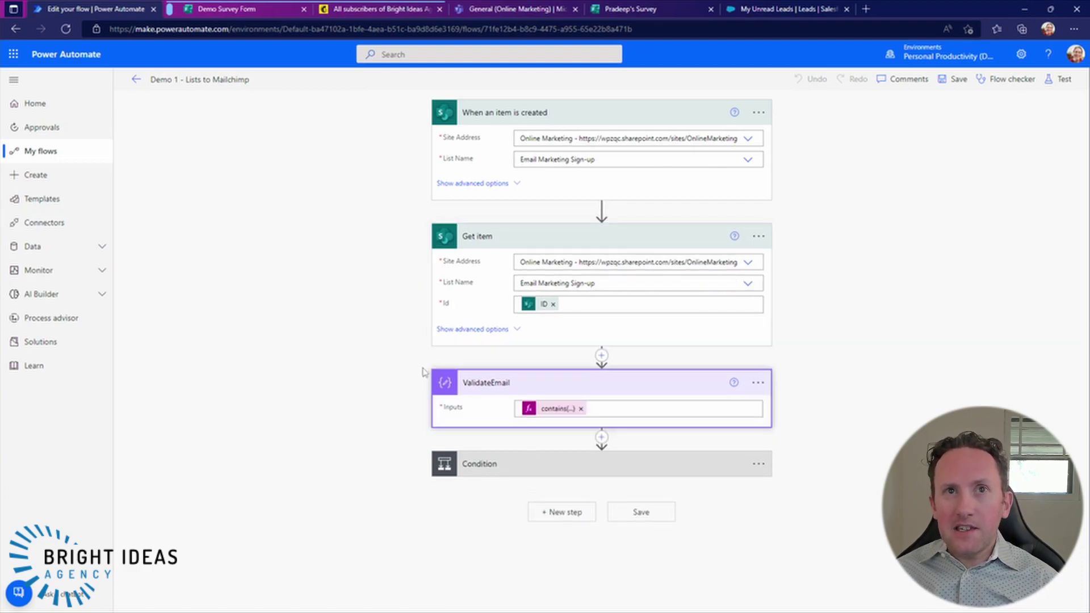
{"action": "left_click", "coordinate": [512, 475]}
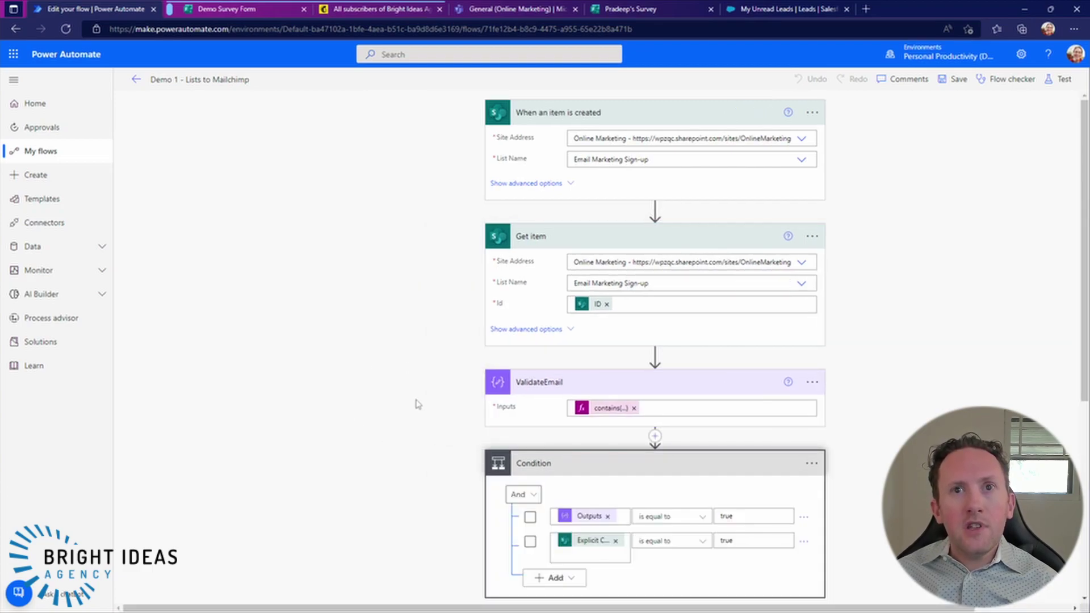
Step: Expand Add member to list and confirm in Teams all three sign-ups show Added to Mailchimp
{"action": "scroll", "coordinate": [416, 403], "scroll_direction": "down", "scroll_amount": 4}
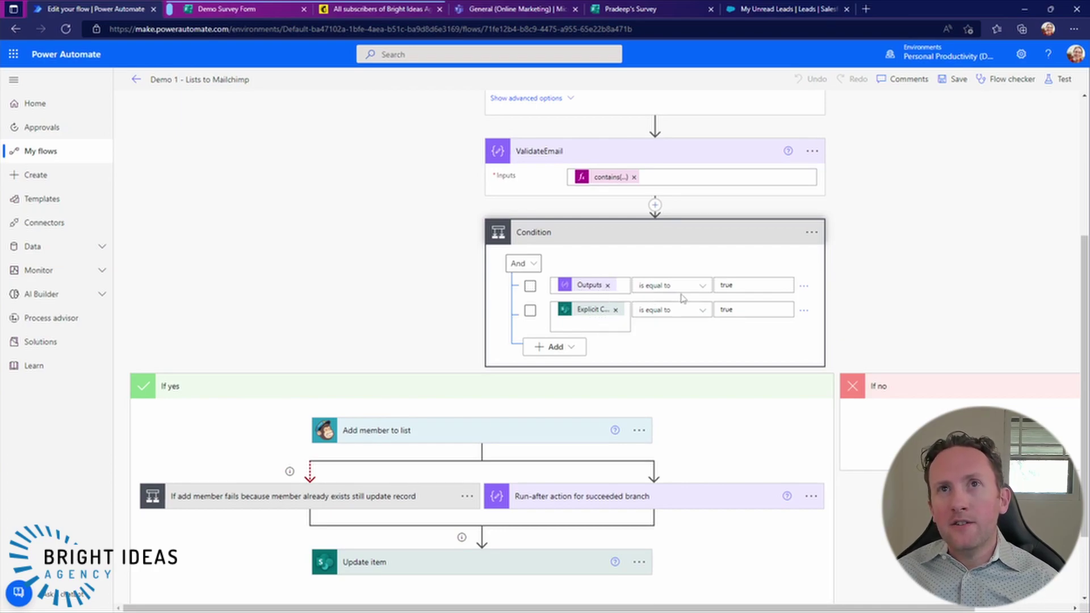
{"action": "scroll", "coordinate": [459, 307], "scroll_direction": "down", "scroll_amount": 2}
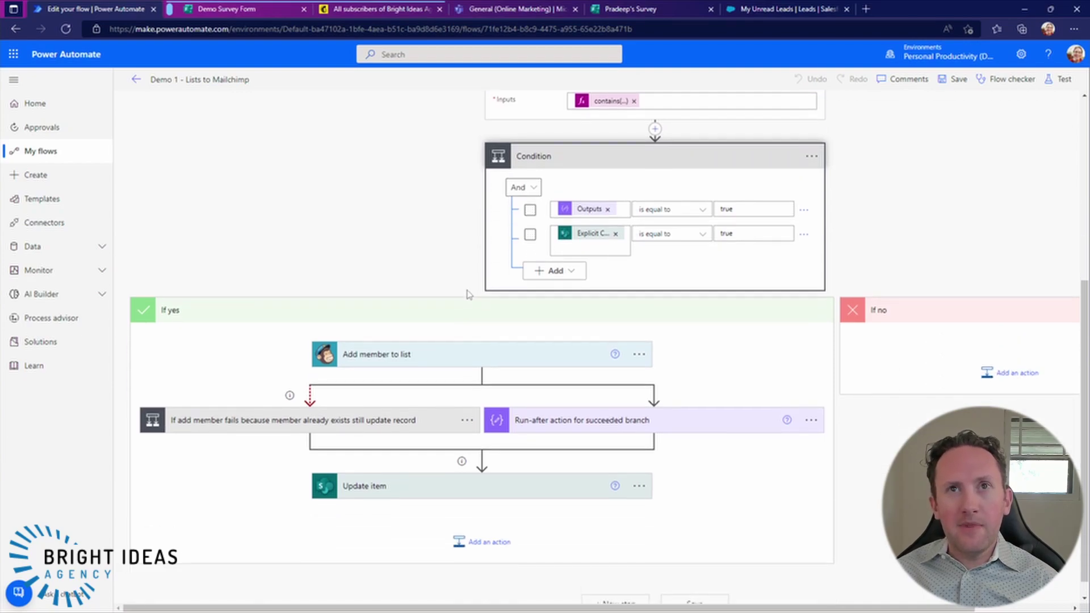
{"action": "left_click", "coordinate": [401, 338]}
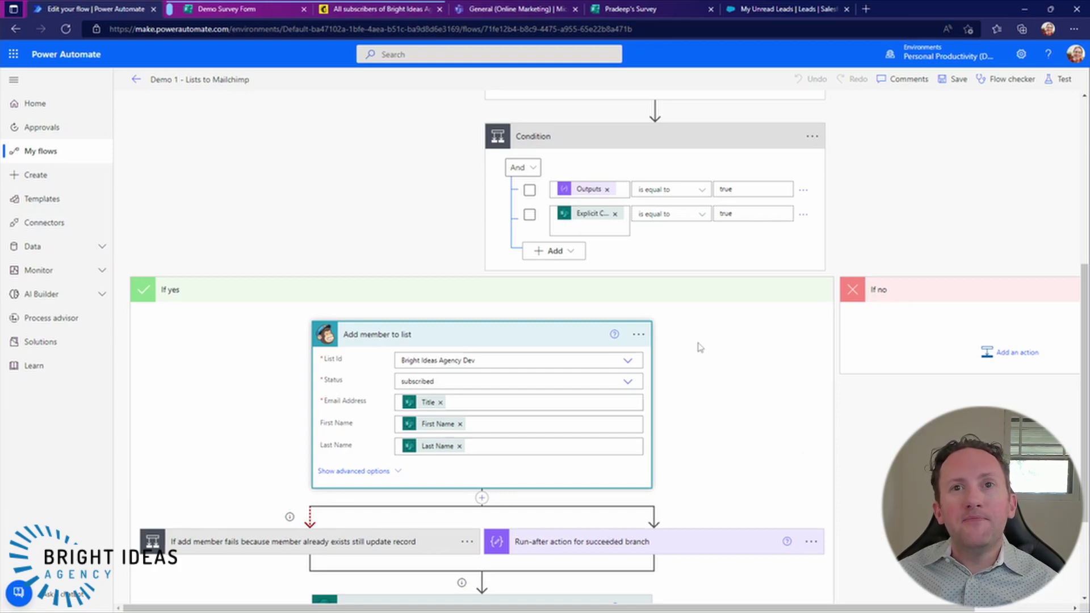
{"action": "scroll", "coordinate": [700, 349], "scroll_direction": "down", "scroll_amount": 2}
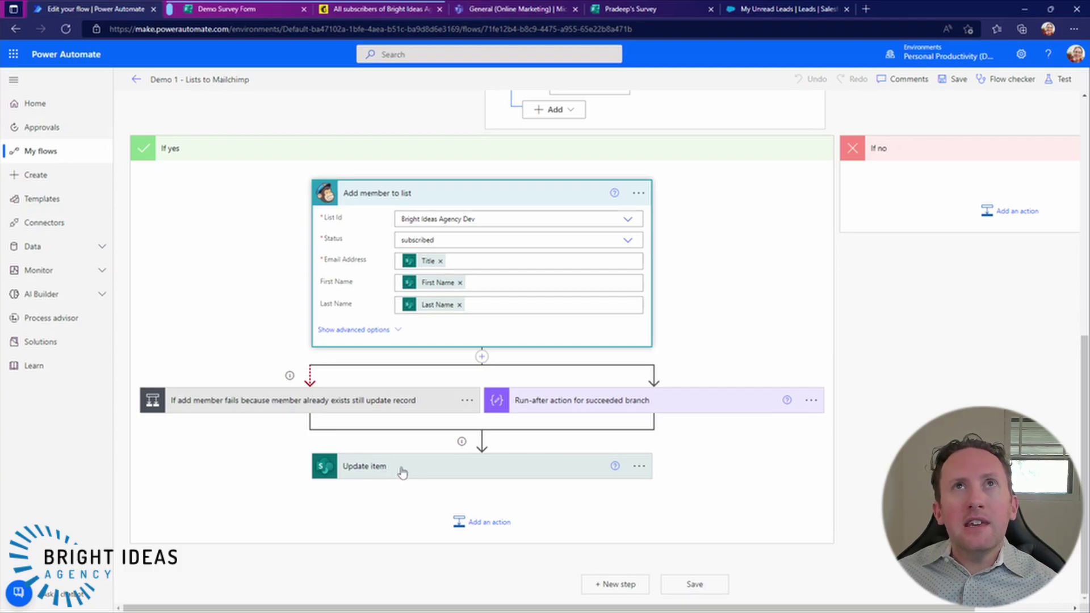
{"action": "left_click", "coordinate": [540, 10]}
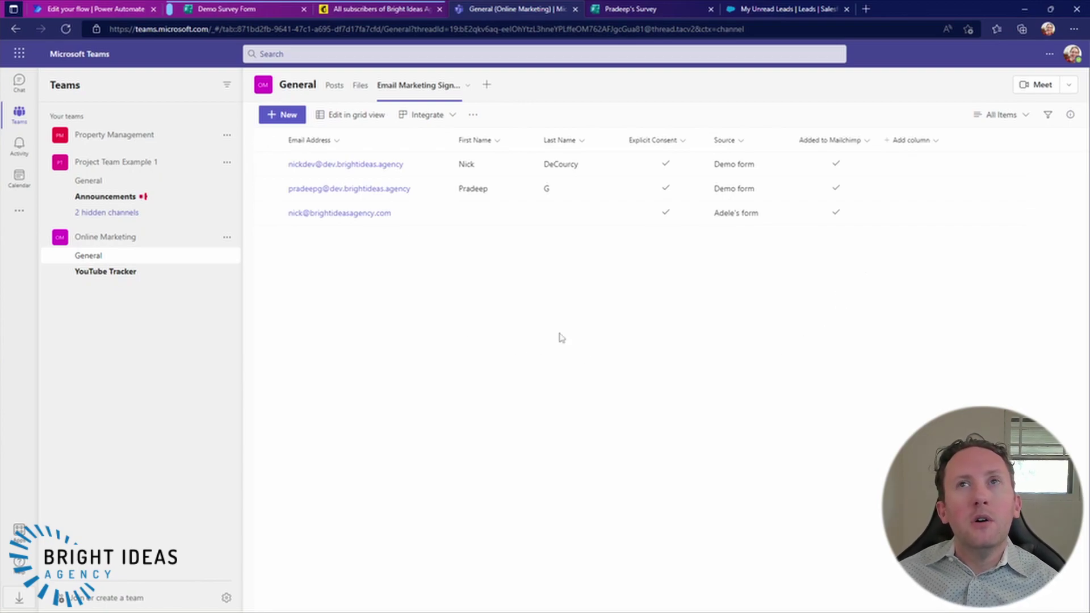
{"action": "left_click", "coordinate": [110, 12]}
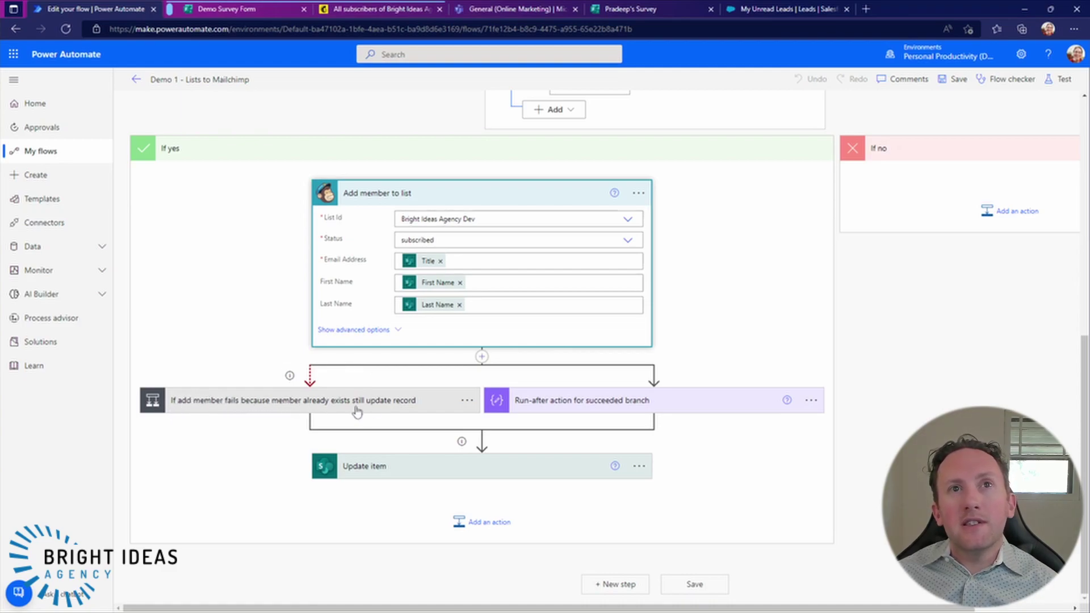
{"action": "left_click", "coordinate": [311, 401]}
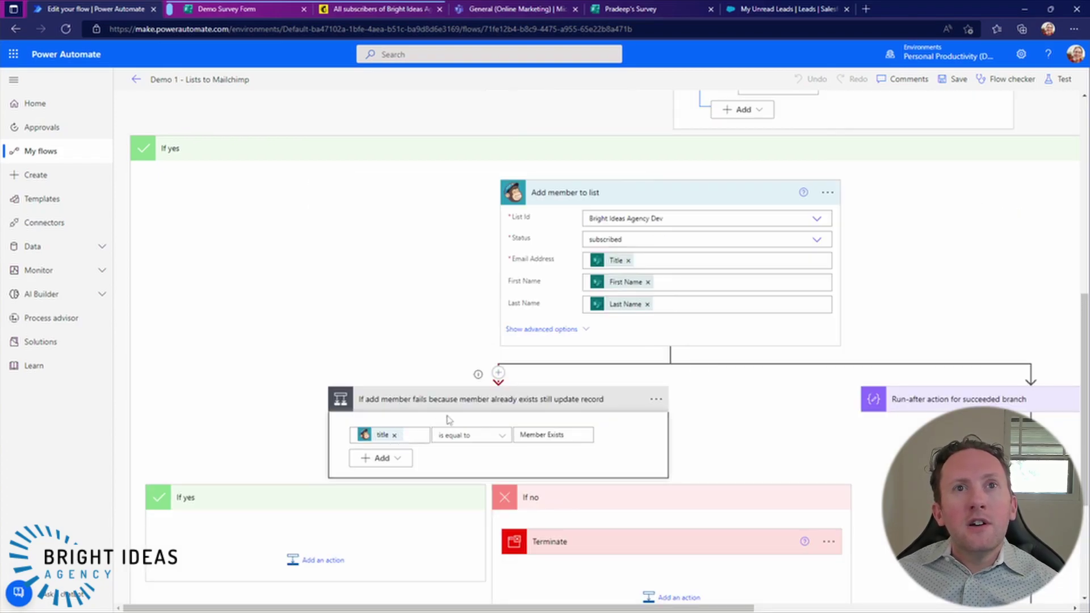
{"action": "scroll", "coordinate": [449, 419], "scroll_direction": "down", "scroll_amount": 3}
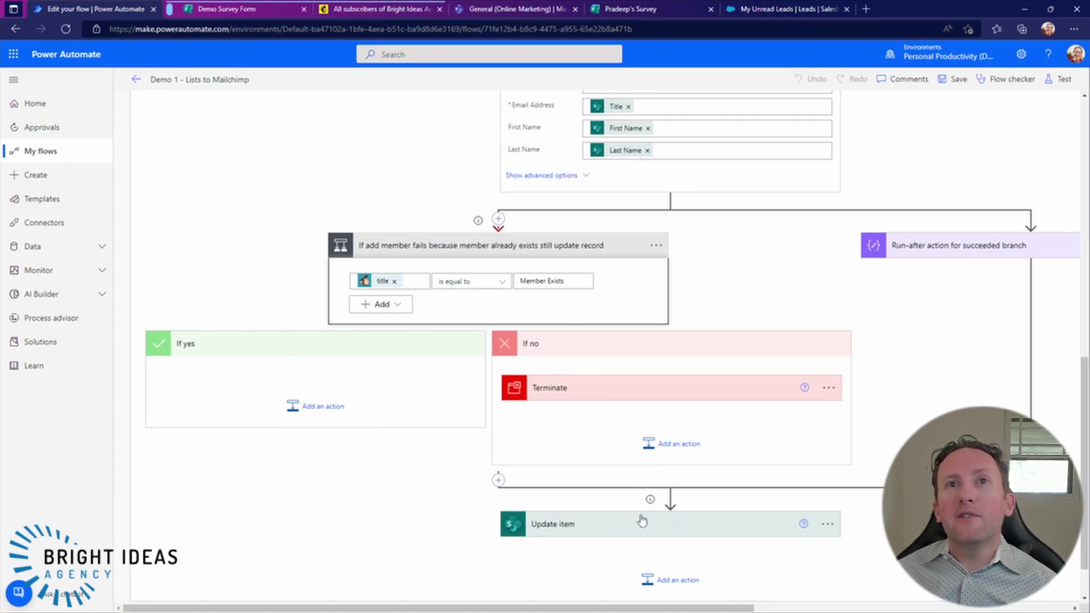
{"action": "left_click", "coordinate": [575, 393]}
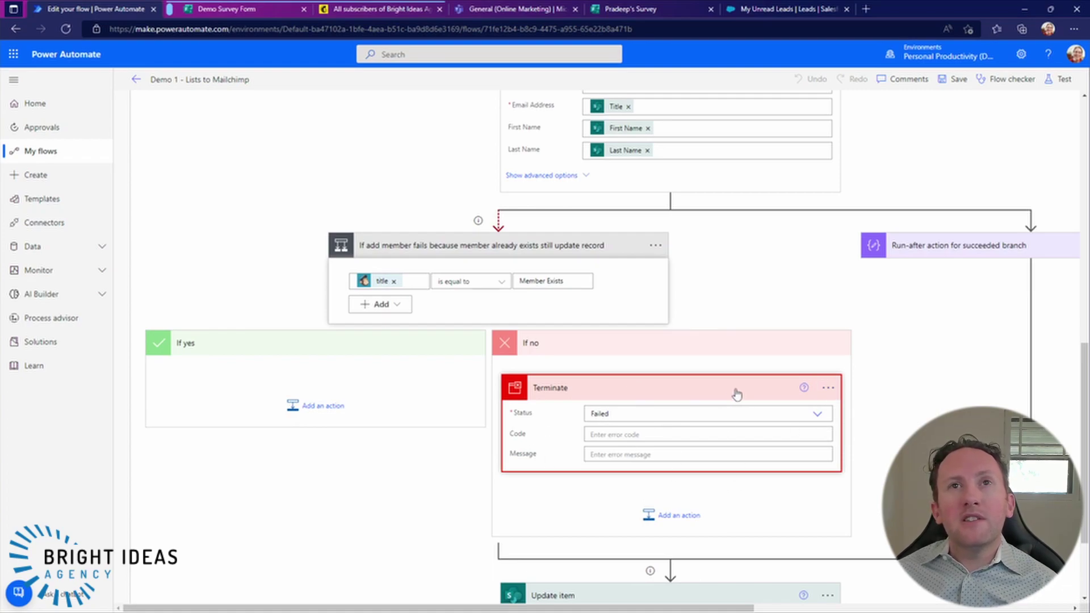
{"action": "left_click", "coordinate": [672, 391]}
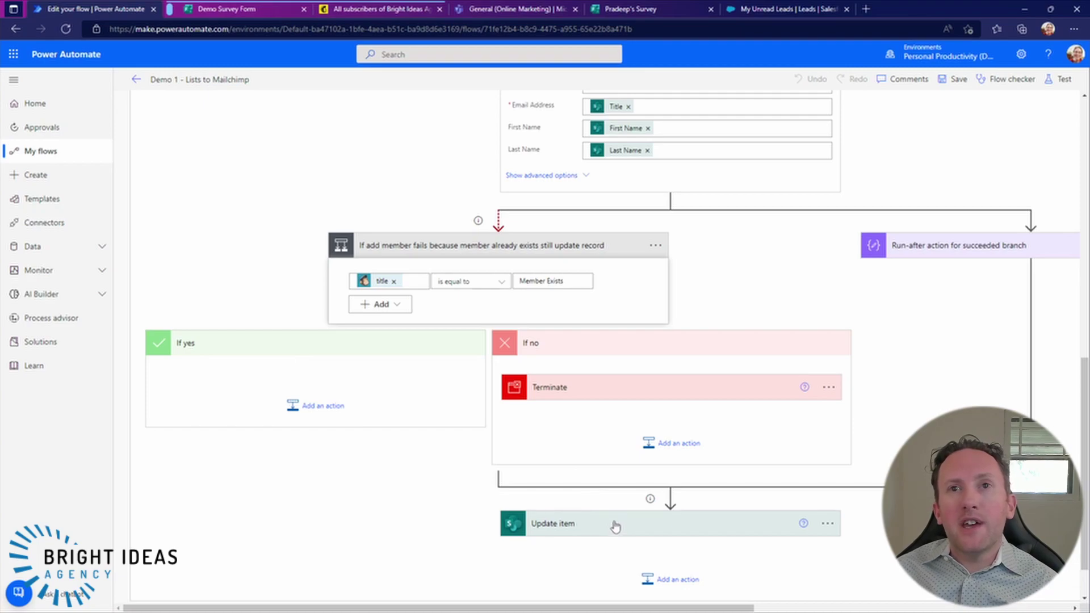
{"action": "scroll", "coordinate": [681, 553], "scroll_direction": "right", "scroll_amount": 3}
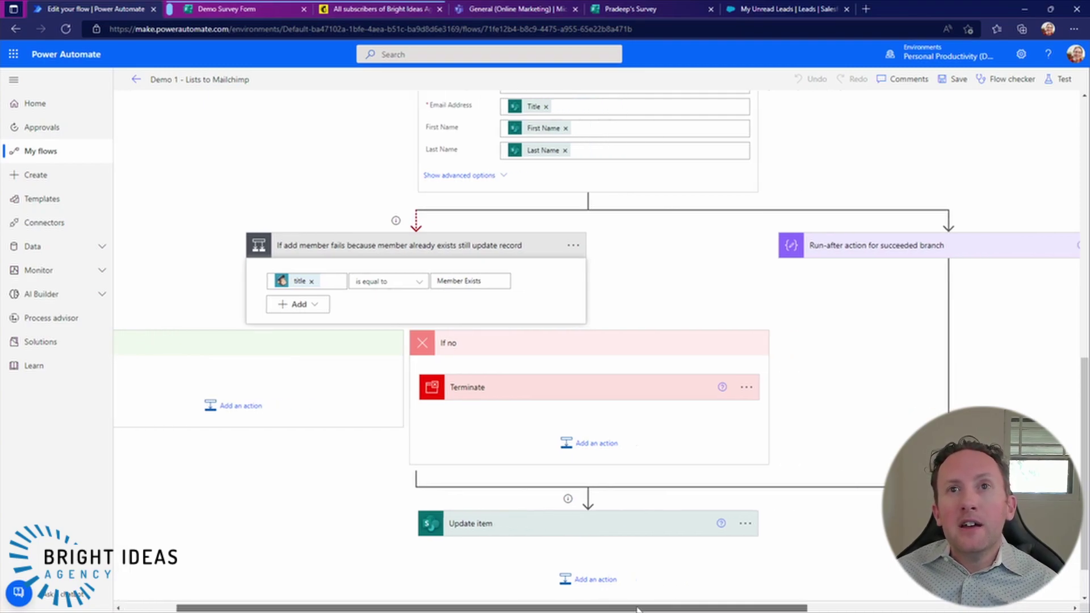
{"action": "scroll", "coordinate": [745, 574], "scroll_direction": "up", "scroll_amount": 3}
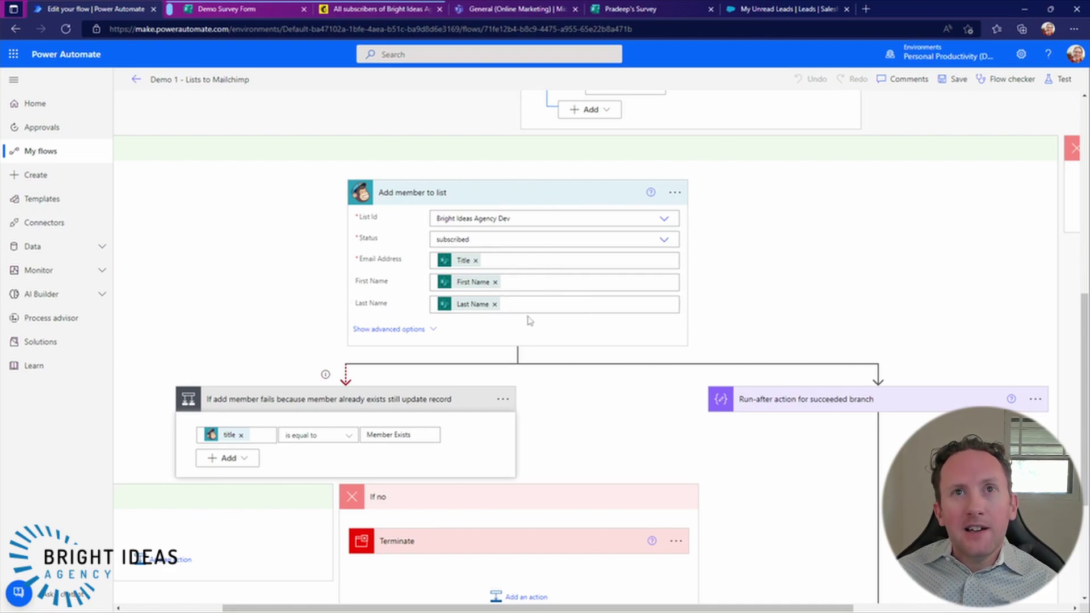
{"action": "scroll", "coordinate": [552, 331], "scroll_direction": "down", "scroll_amount": 3}
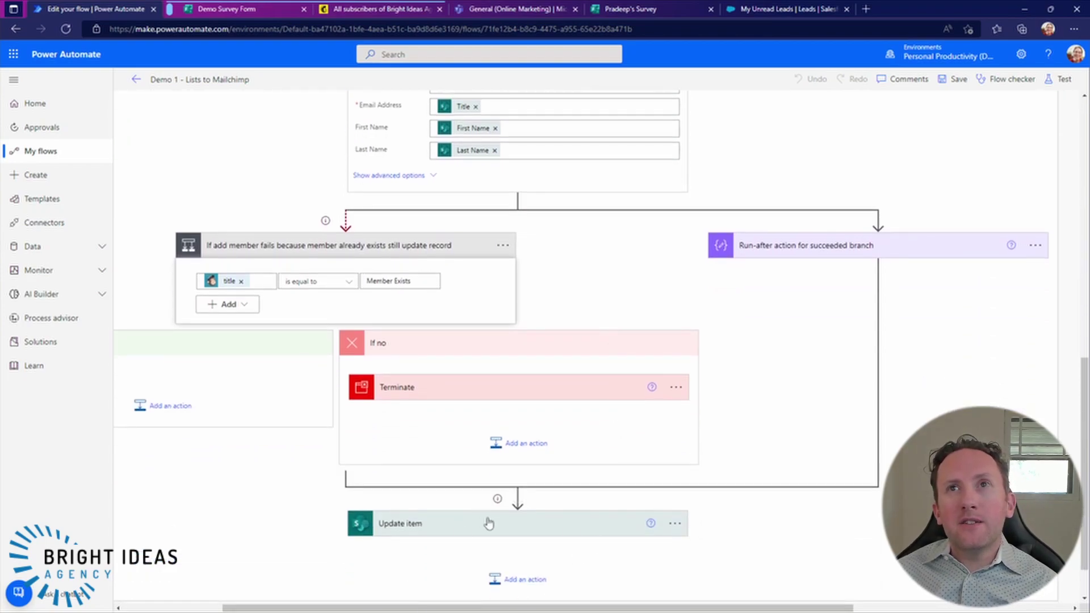
{"action": "scroll", "coordinate": [549, 276], "scroll_direction": "up", "scroll_amount": 1}
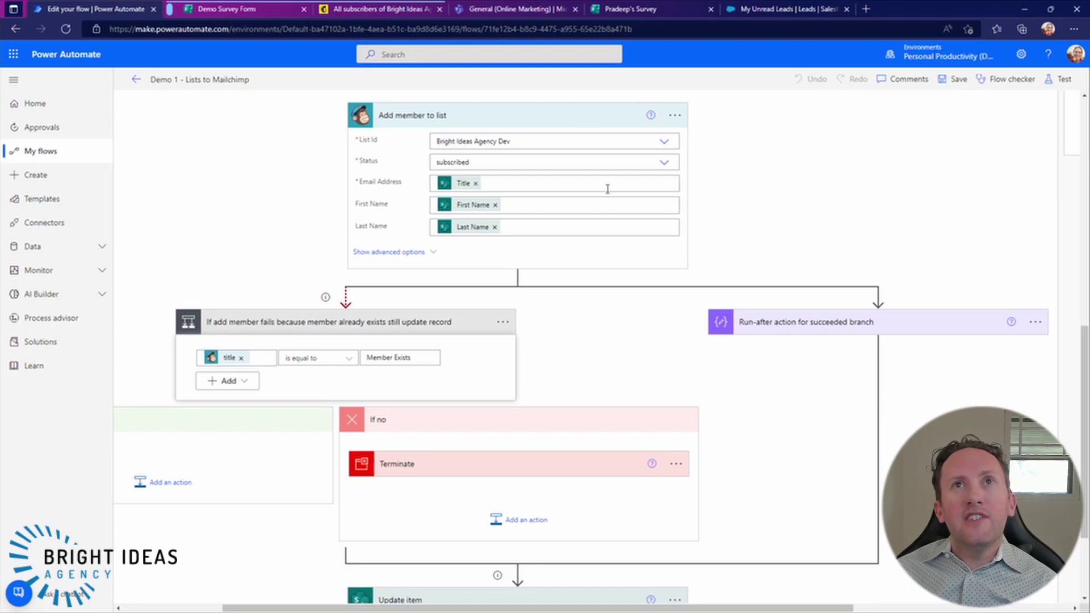
{"action": "scroll", "coordinate": [653, 398], "scroll_direction": "down", "scroll_amount": 2}
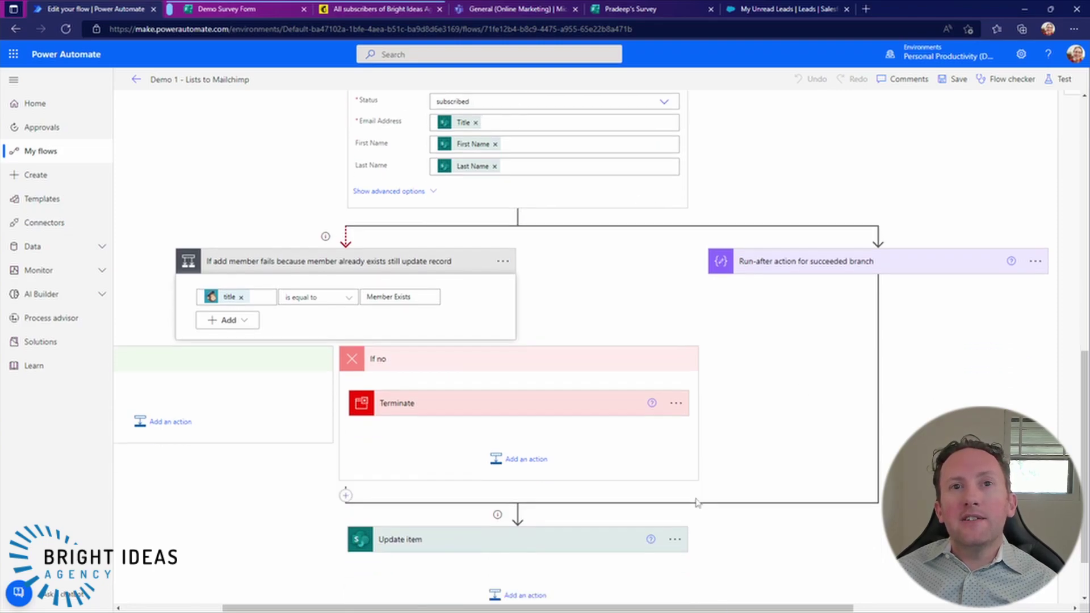
{"action": "scroll", "coordinate": [474, 481], "scroll_direction": "up", "scroll_amount": 3}
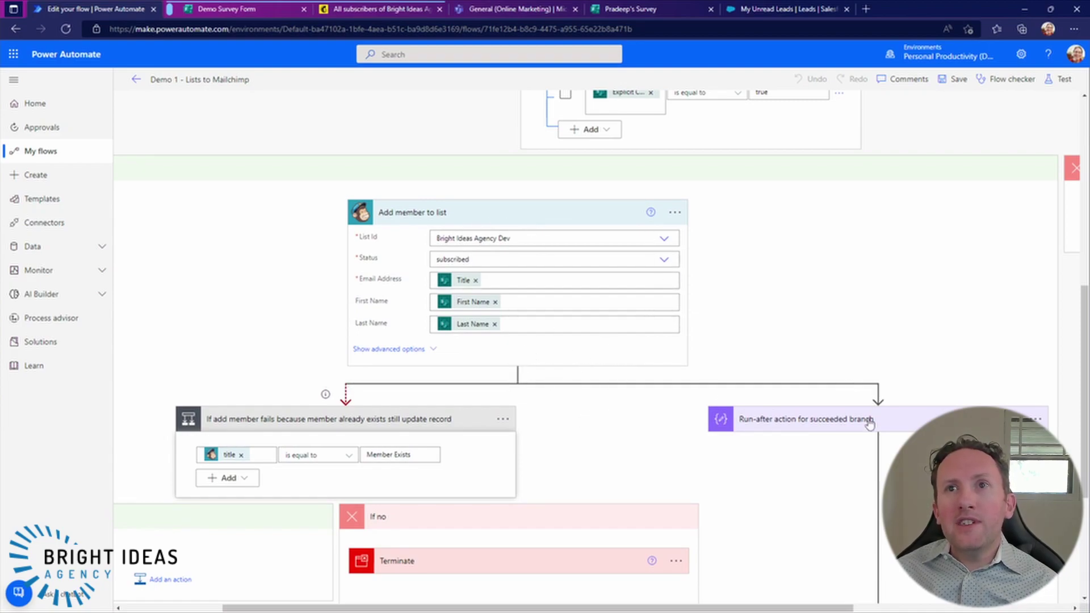
{"action": "scroll", "coordinate": [855, 466], "scroll_direction": "down", "scroll_amount": 3}
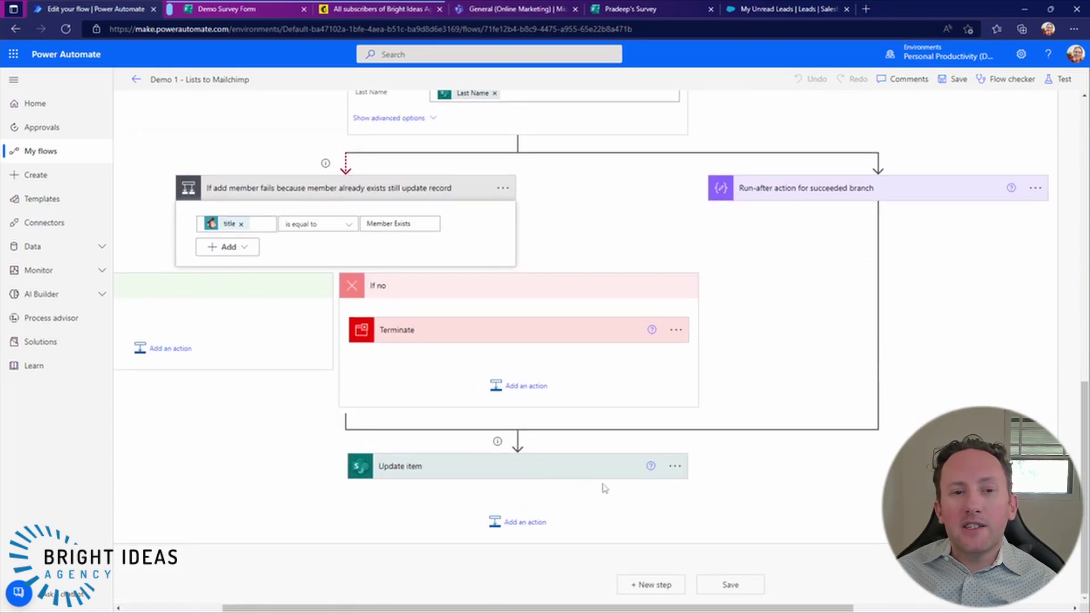
{"action": "scroll", "coordinate": [650, 466], "scroll_direction": "up", "scroll_amount": 1}
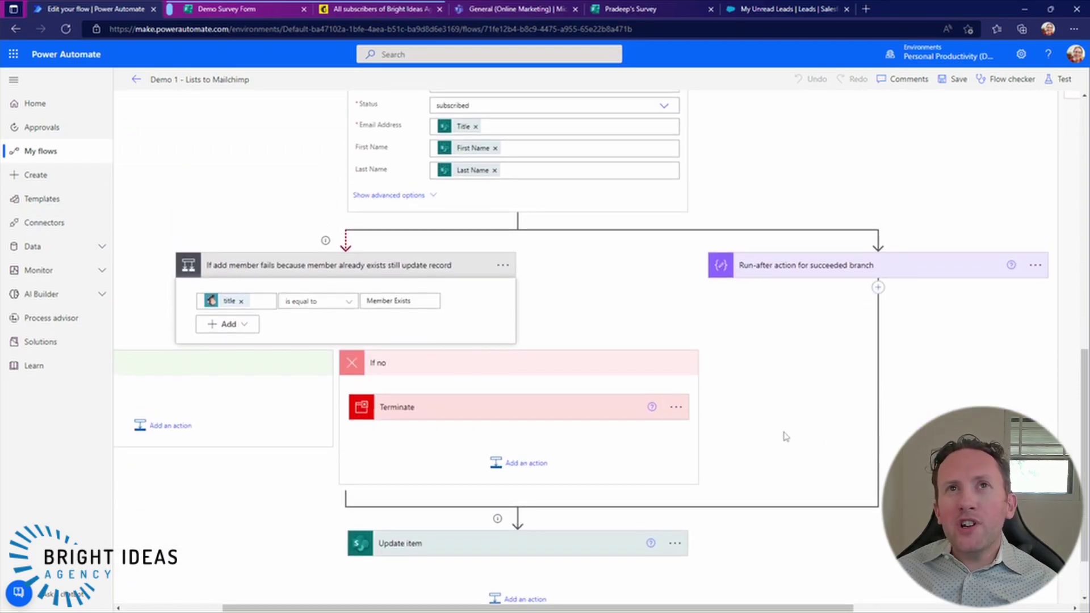
{"action": "scroll", "coordinate": [781, 437], "scroll_direction": "up", "scroll_amount": 2}
{"action": "scroll", "coordinate": [766, 436], "scroll_direction": "down", "scroll_amount": 1}
{"action": "scroll", "coordinate": [562, 217], "scroll_direction": "down", "scroll_amount": 1}
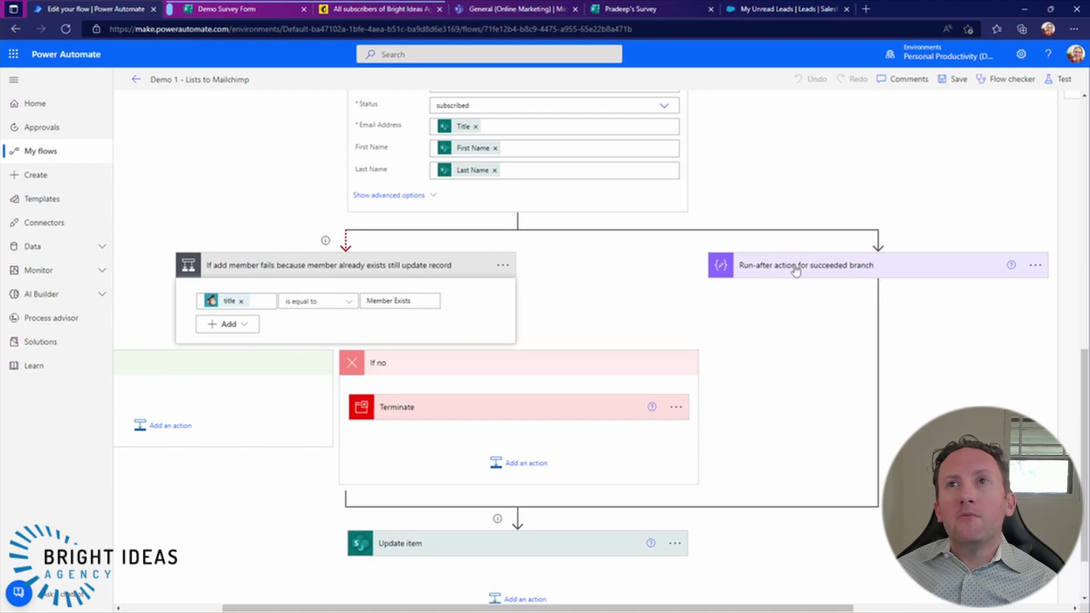
{"action": "scroll", "coordinate": [851, 275], "scroll_direction": "down", "scroll_amount": 1}
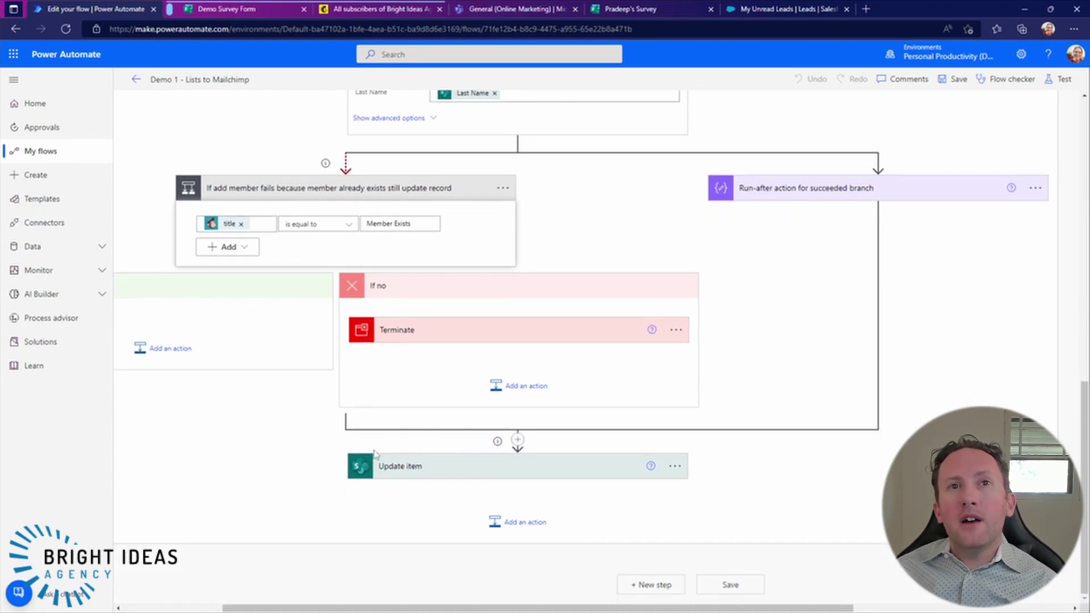
{"action": "left_click", "coordinate": [674, 467]}
{"action": "left_click", "coordinate": [722, 498]}
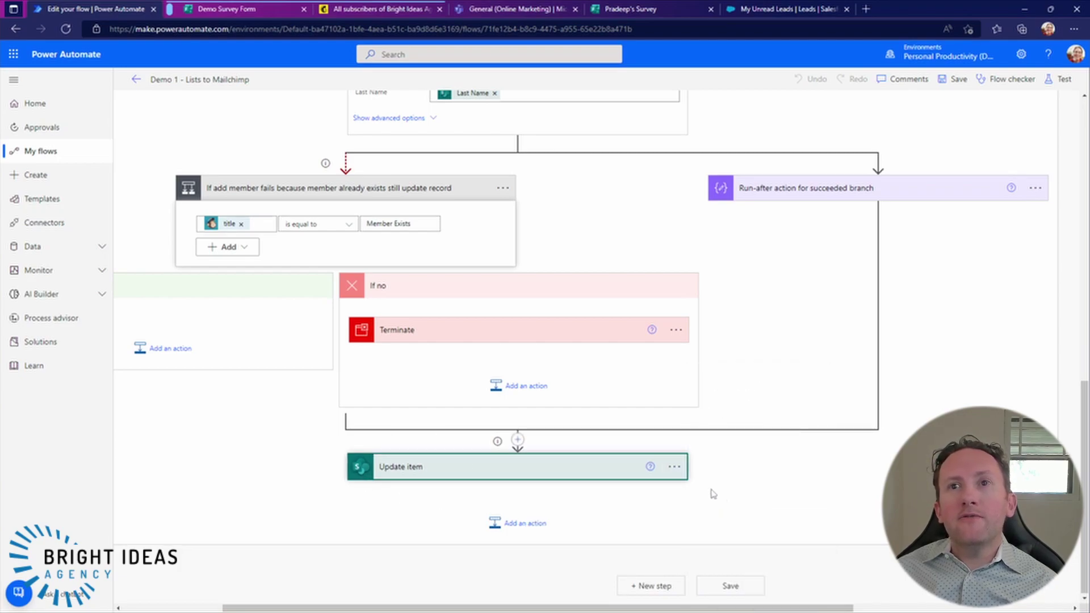
{"action": "scroll", "coordinate": [705, 452], "scroll_direction": "down", "scroll_amount": 1}
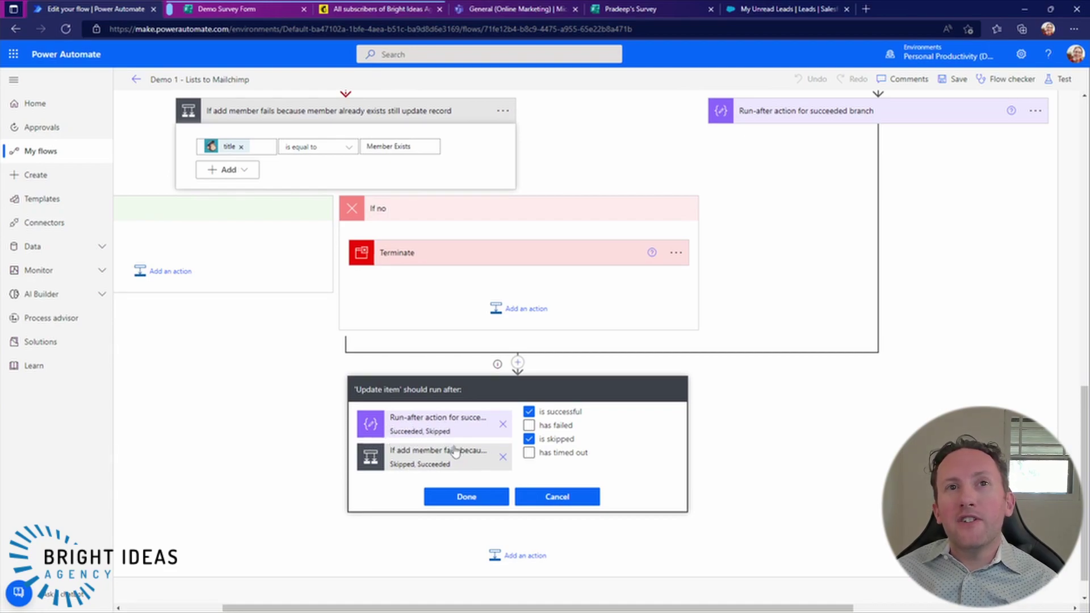
{"action": "scroll", "coordinate": [478, 471], "scroll_direction": "up", "scroll_amount": 1}
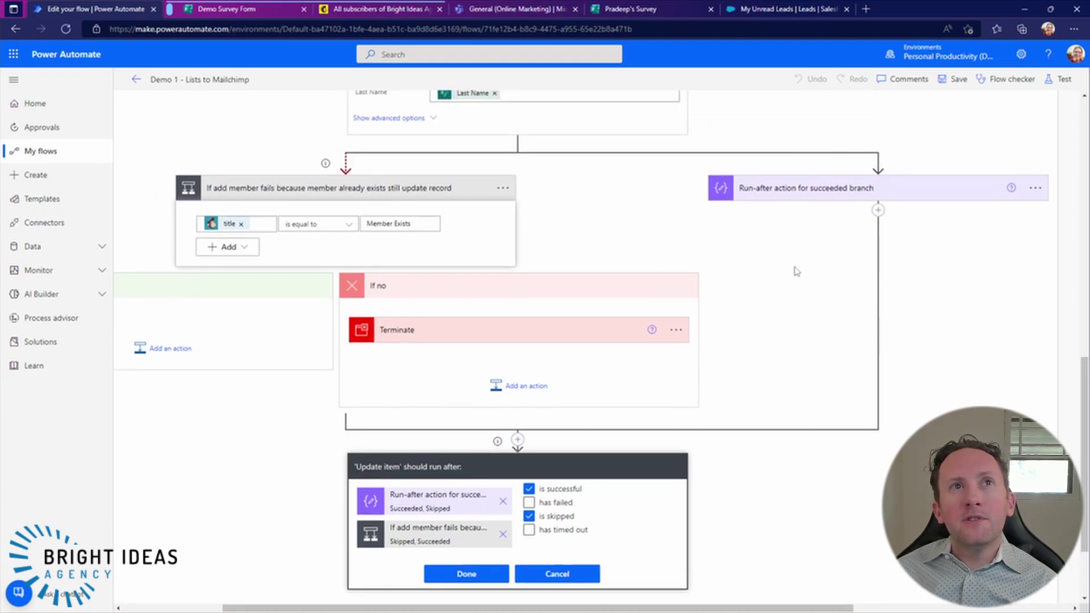
{"action": "scroll", "coordinate": [475, 297], "scroll_direction": "up", "scroll_amount": 2}
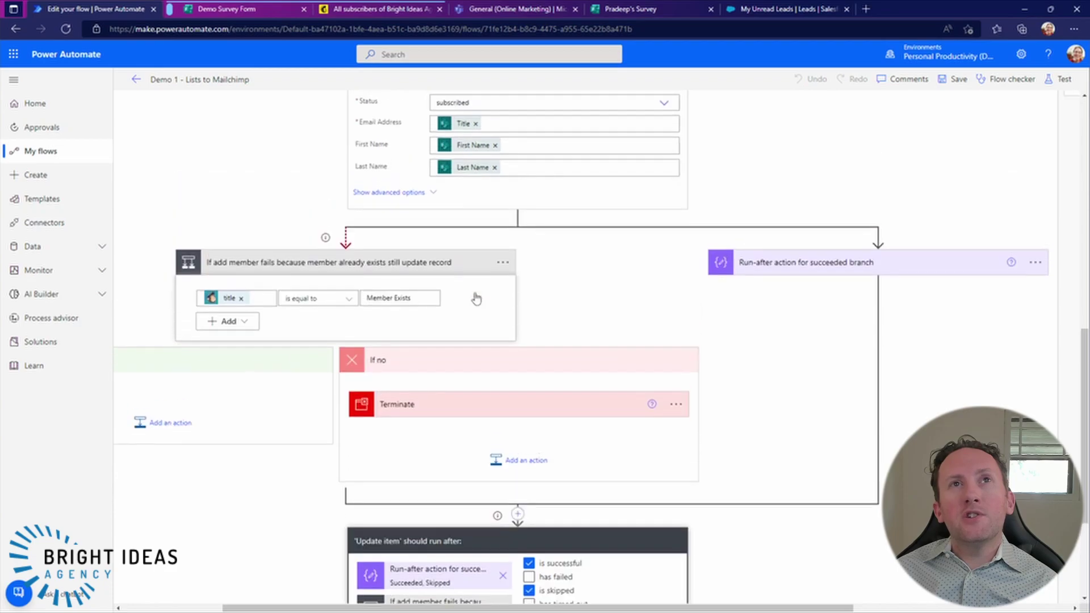
{"action": "scroll", "coordinate": [411, 271], "scroll_direction": "down", "scroll_amount": 2}
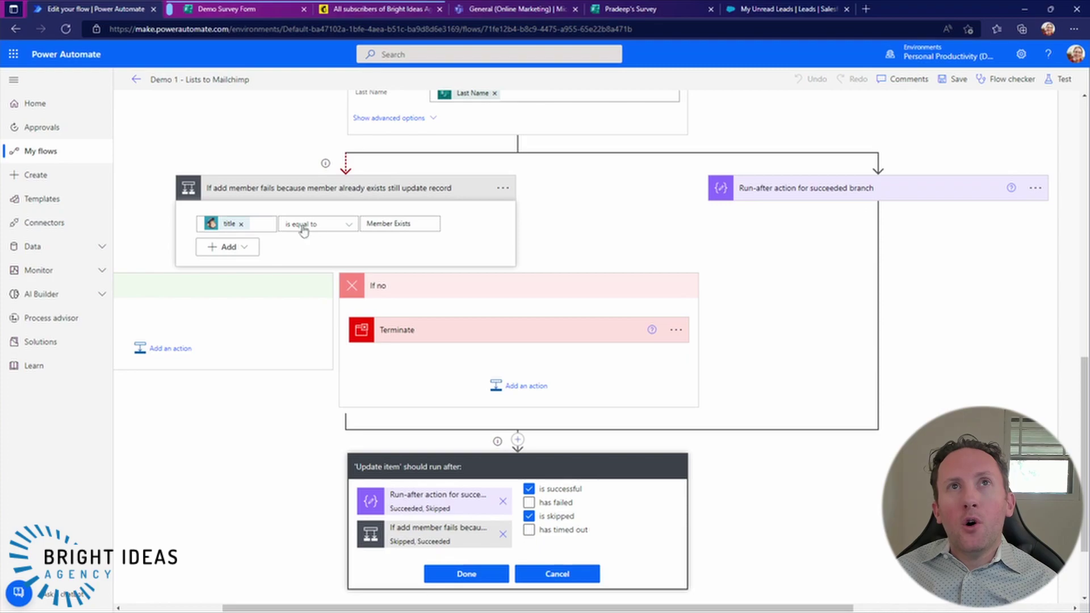
{"action": "scroll", "coordinate": [596, 243], "scroll_direction": "down", "scroll_amount": 1}
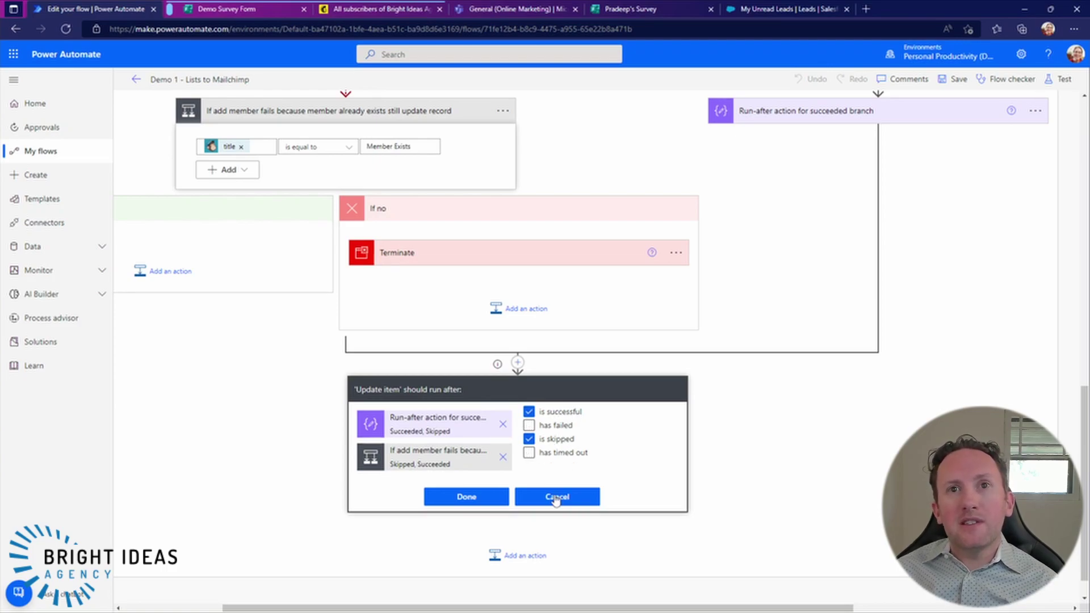
{"action": "left_click", "coordinate": [573, 504]}
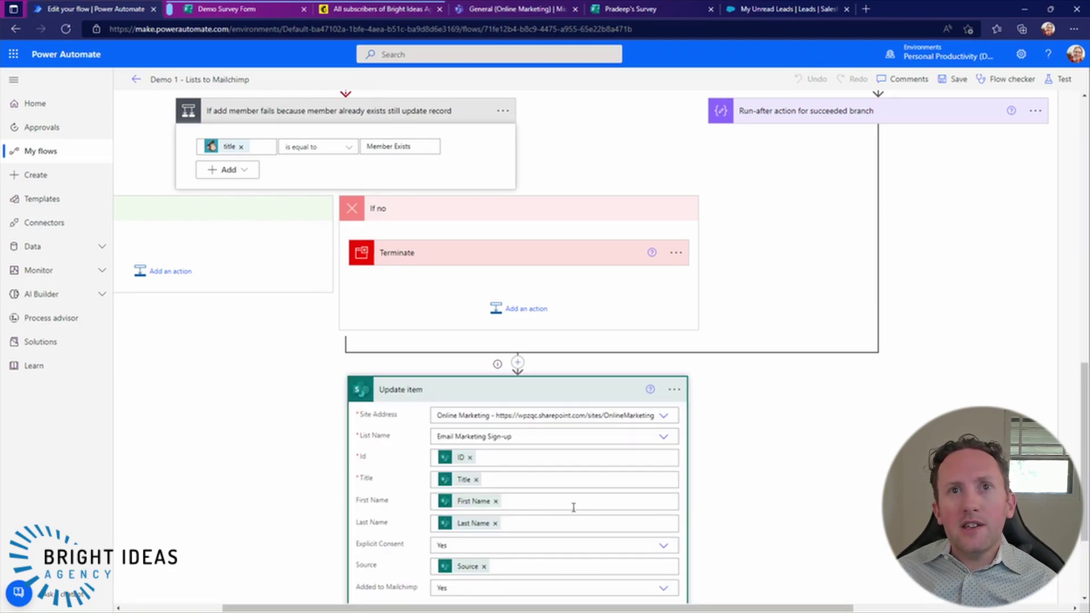
{"action": "scroll", "coordinate": [747, 482], "scroll_direction": "down", "scroll_amount": 3}
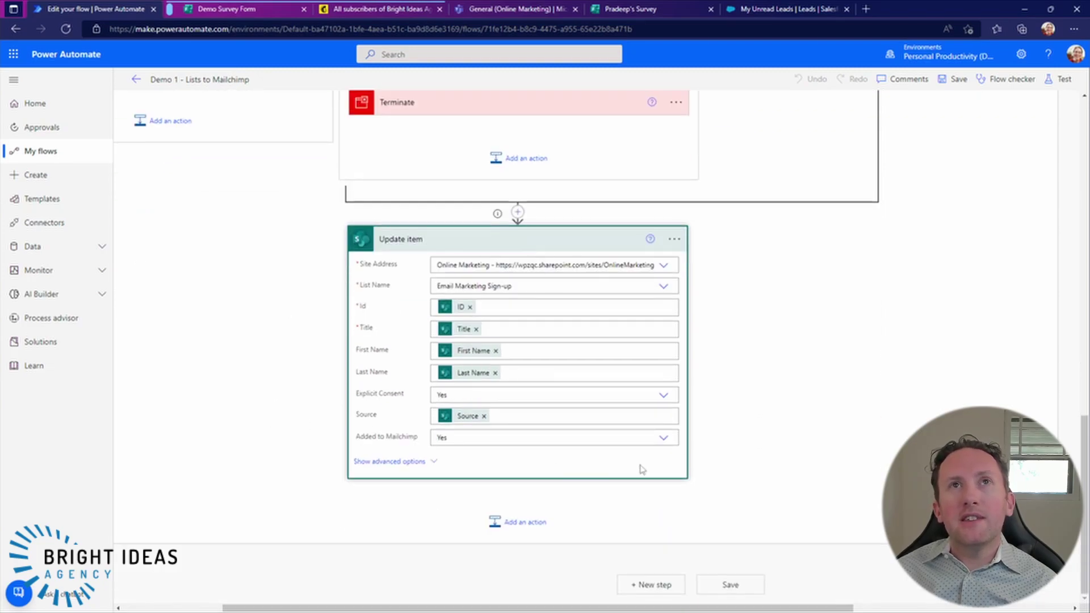
{"action": "scroll", "coordinate": [818, 470], "scroll_direction": "up", "scroll_amount": 15}
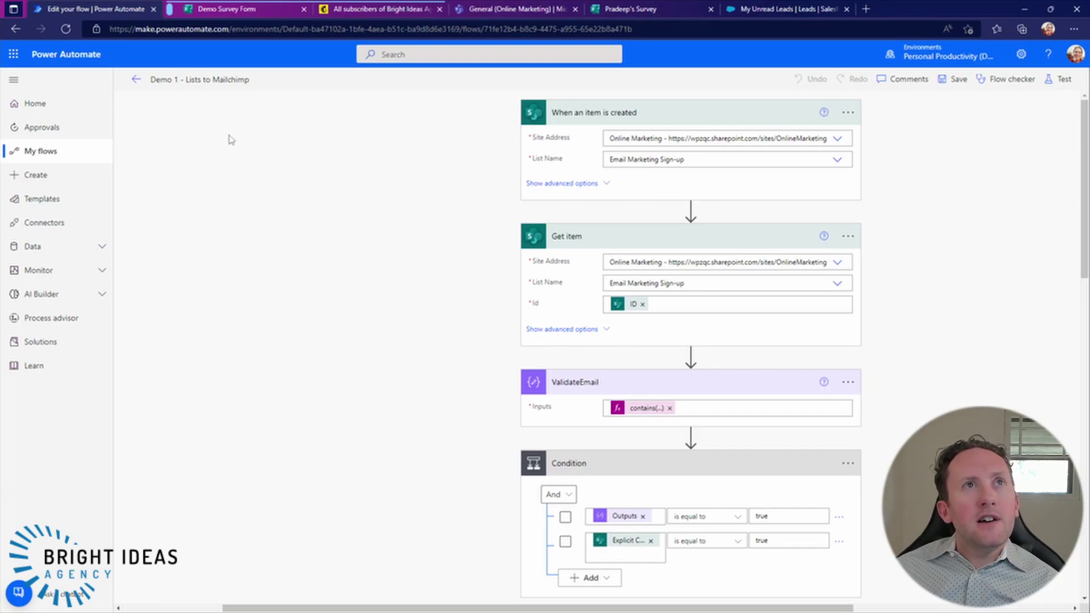
{"action": "left_click", "coordinate": [137, 80]}
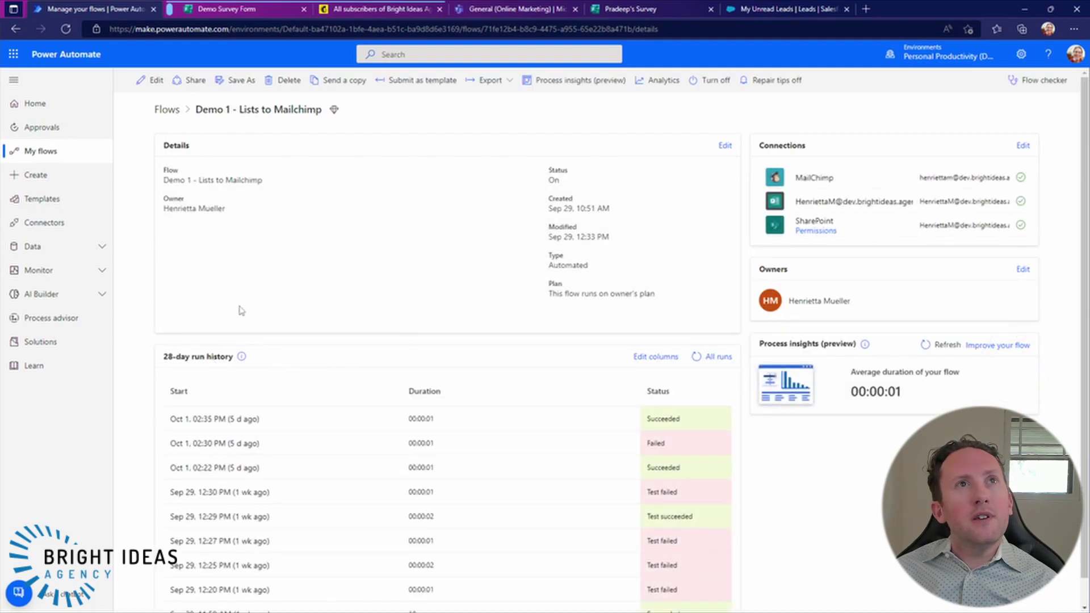
Step: Open Demo 1 - Forms Survey to Lists from My flows and view its owners and connections
{"action": "left_click", "coordinate": [37, 152]}
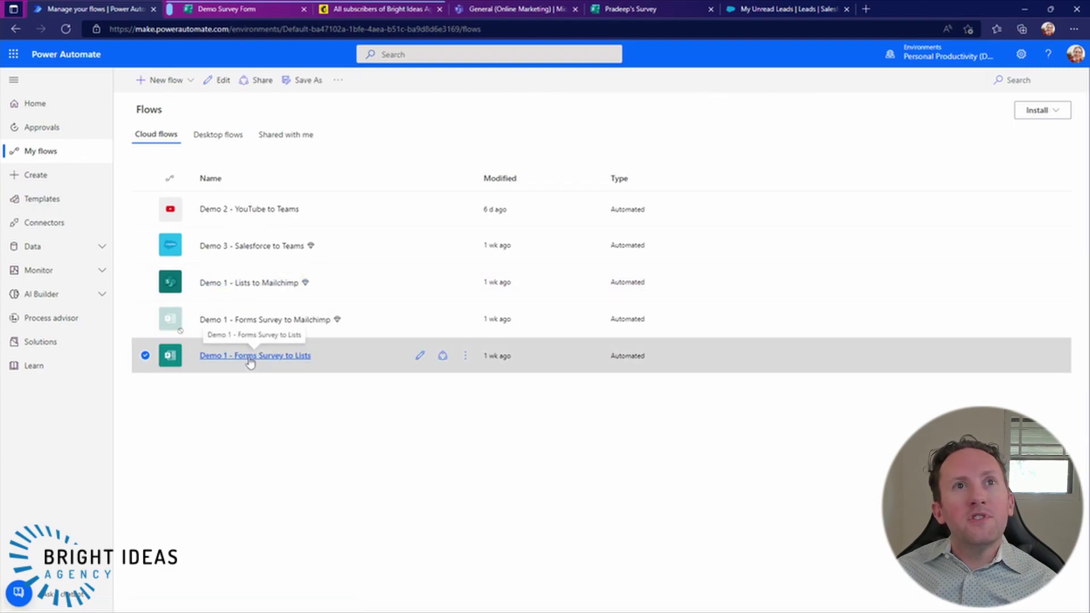
{"action": "left_click", "coordinate": [245, 357]}
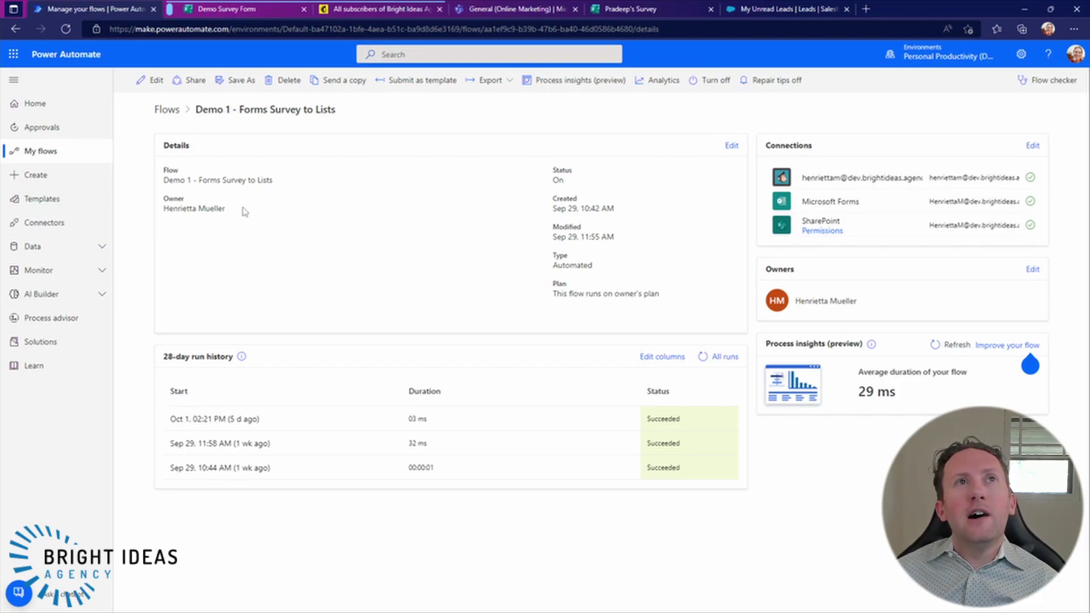
{"action": "left_click", "coordinate": [193, 81]}
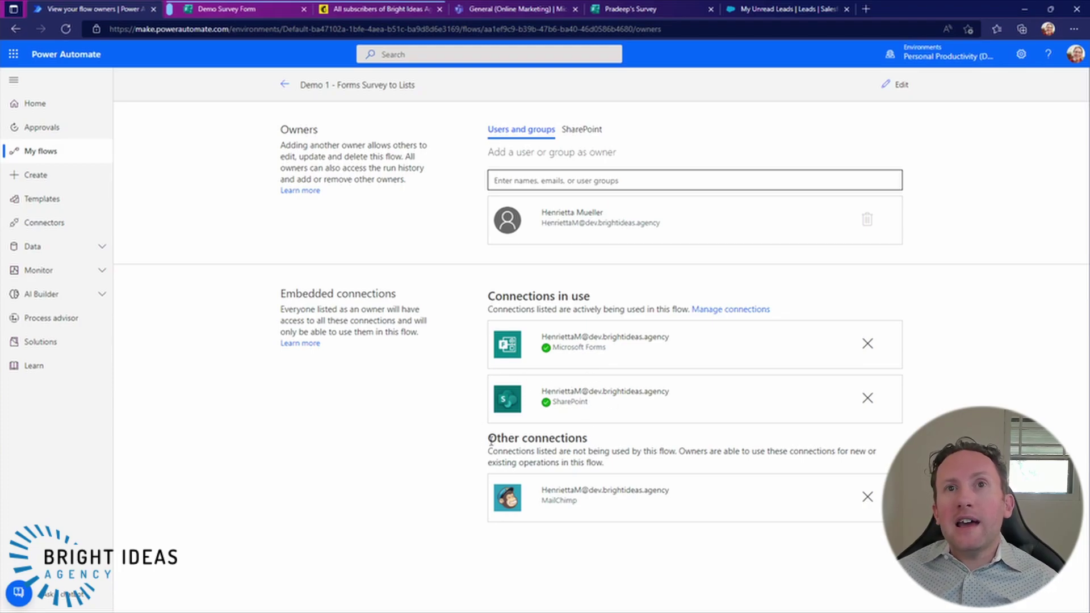
Step: Return to the flow's details page and open Send a copy for Demo 1 - Forms Survey to Lists
{"action": "left_click", "coordinate": [291, 88]}
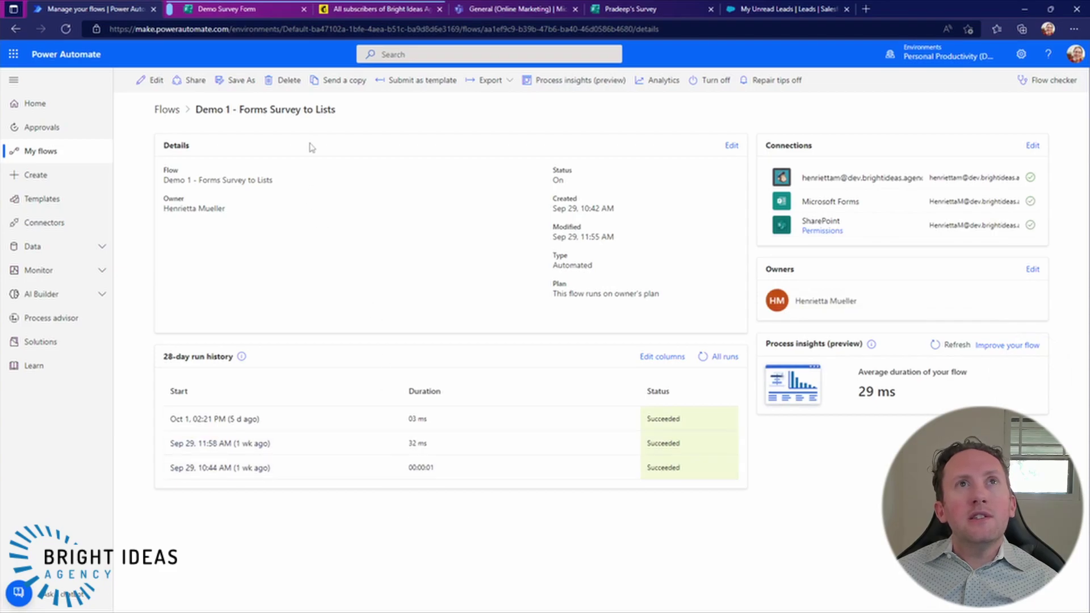
{"action": "left_click", "coordinate": [344, 80]}
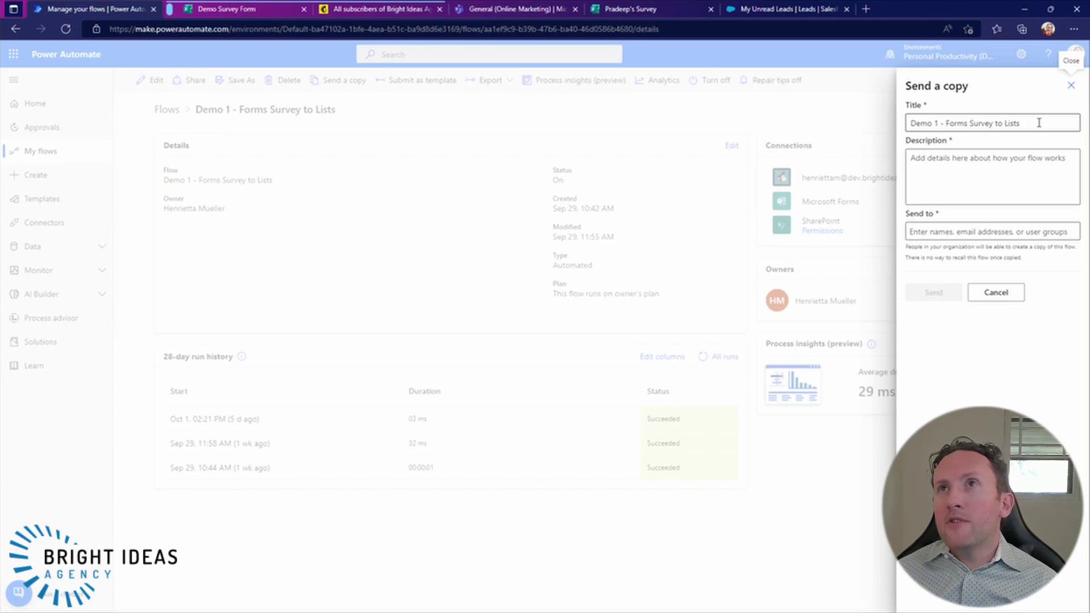
Step: Send a colleague the flow copy, described as capturing people for the mailing list
{"action": "left_click", "coordinate": [973, 161]}
{"action": "type", "text": "T"}
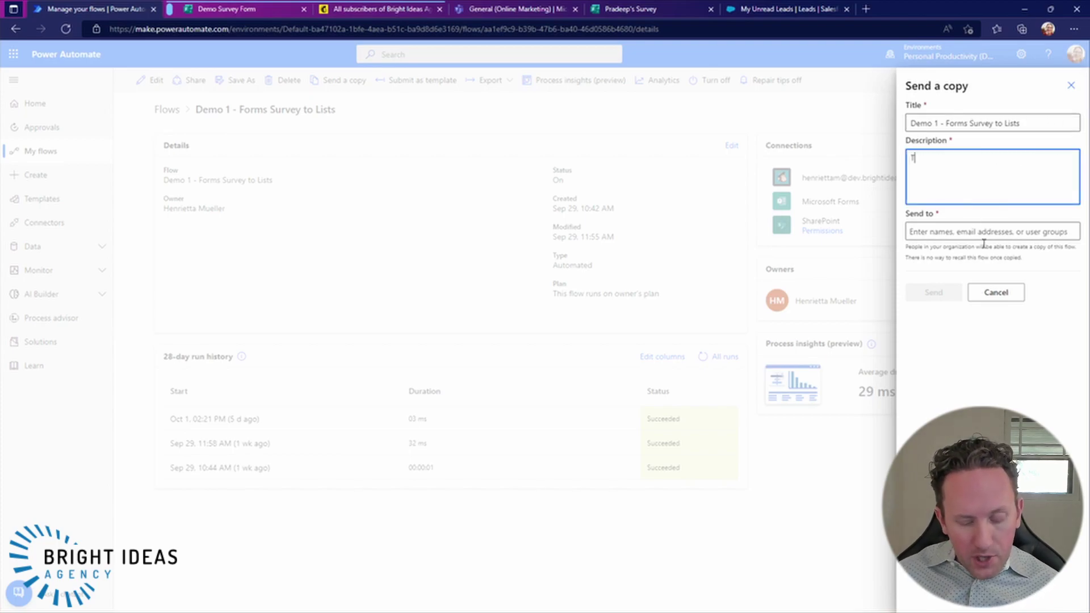
{"action": "type", "text": "his is to "}
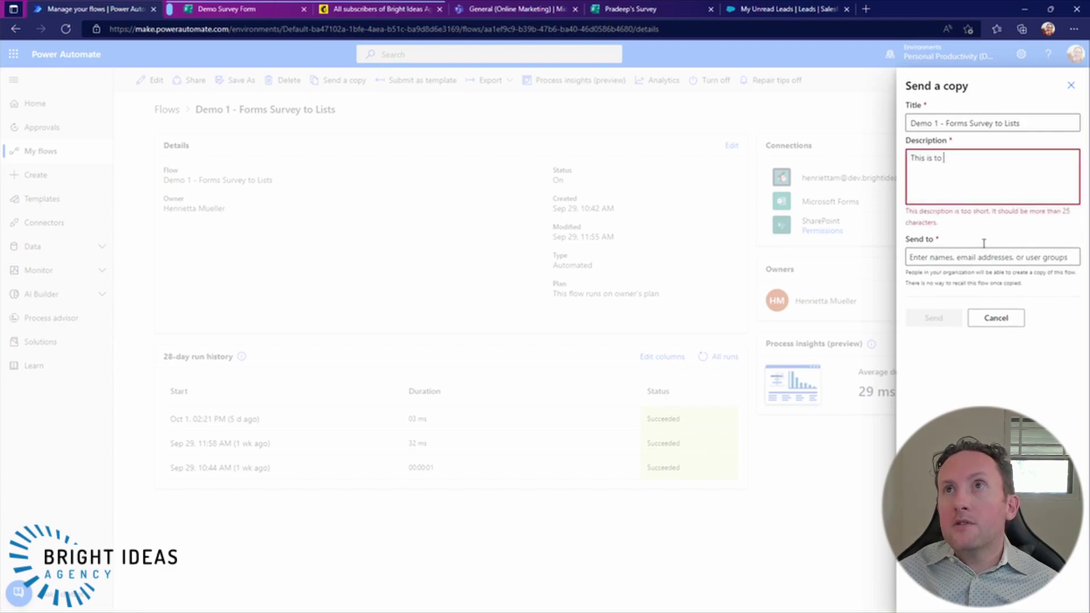
{"action": "type", "text": "capture people for the mailing list"}
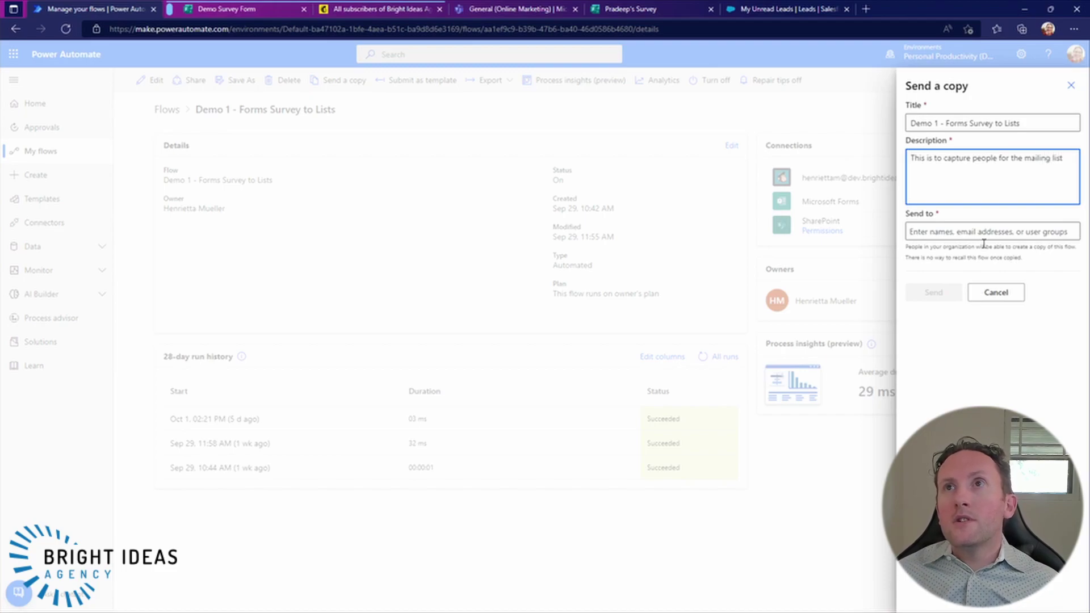
{"action": "left_click", "coordinate": [933, 233]}
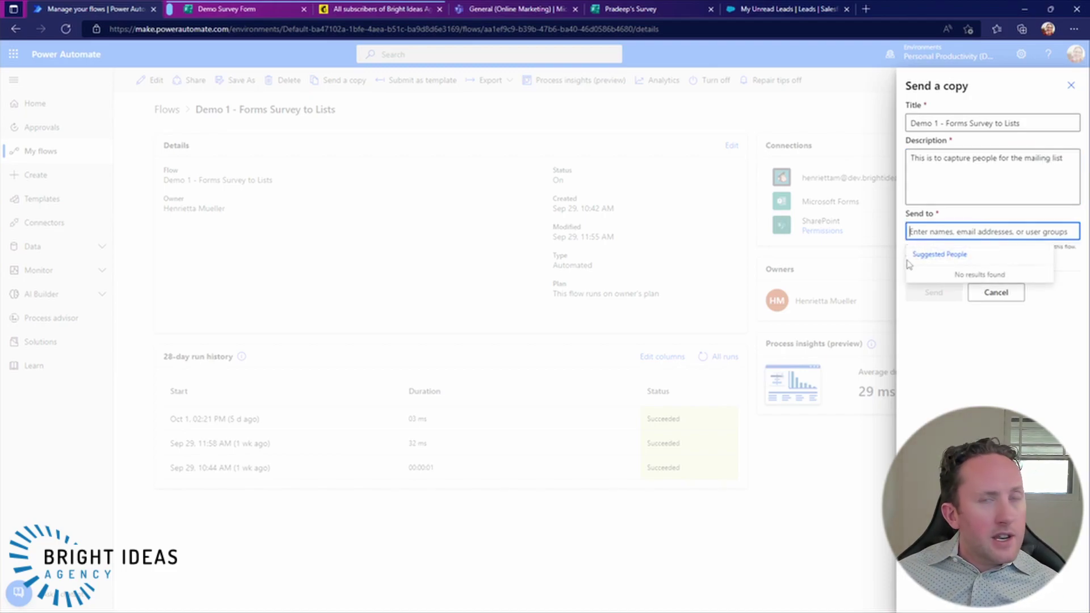
{"action": "type", "text": "megan"}
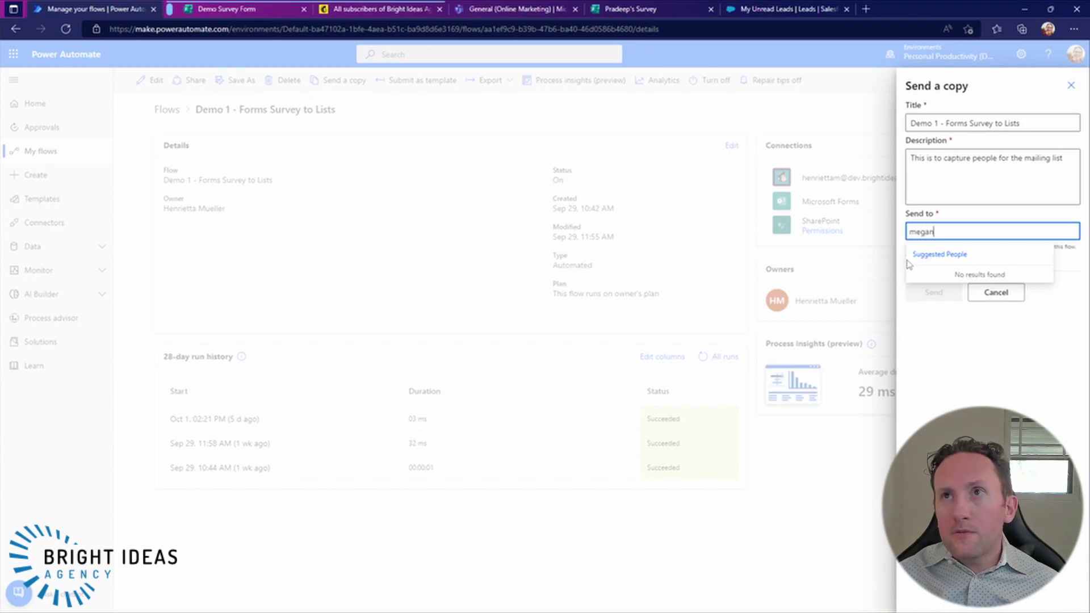
{"action": "left_click", "coordinate": [954, 282]}
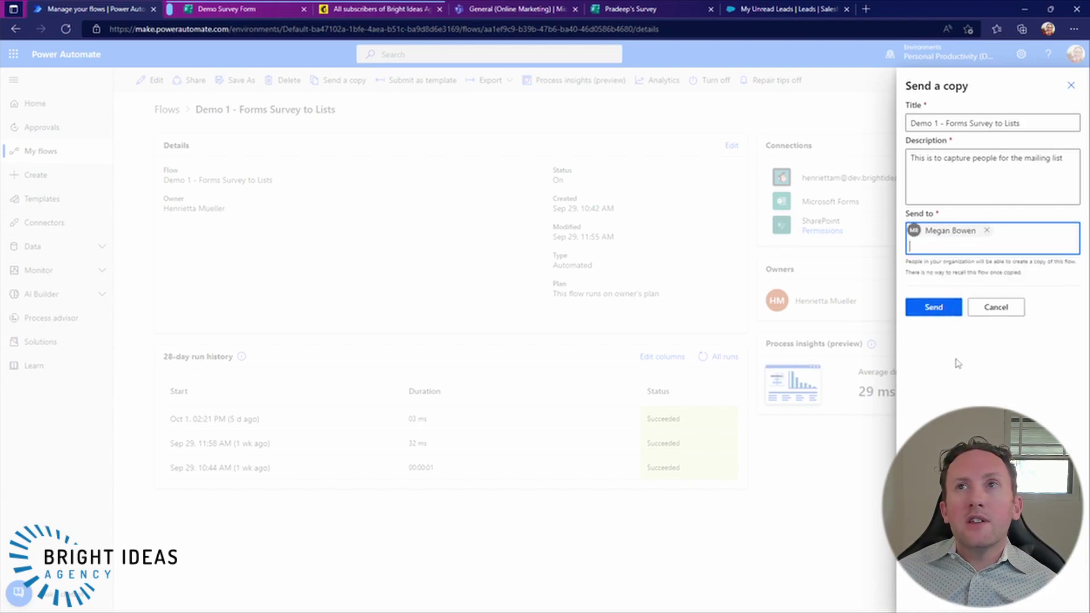
{"action": "left_click", "coordinate": [933, 312]}
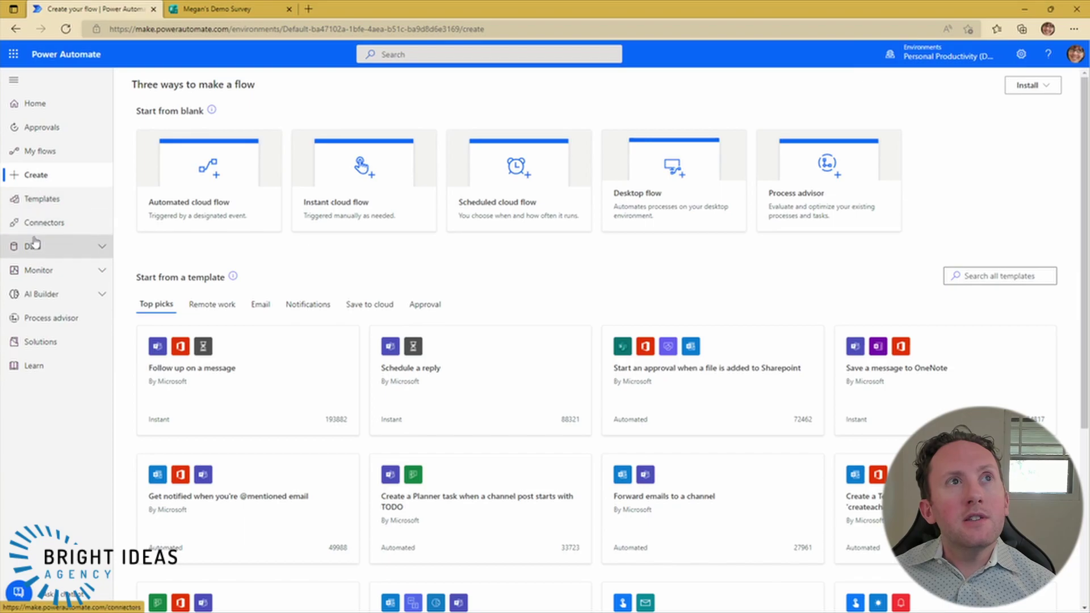
Step: Open the shared Demo 1 - Forms Survey to Lists template and sign in to SharePoint and Microsoft Forms
{"action": "left_click", "coordinate": [38, 200]}
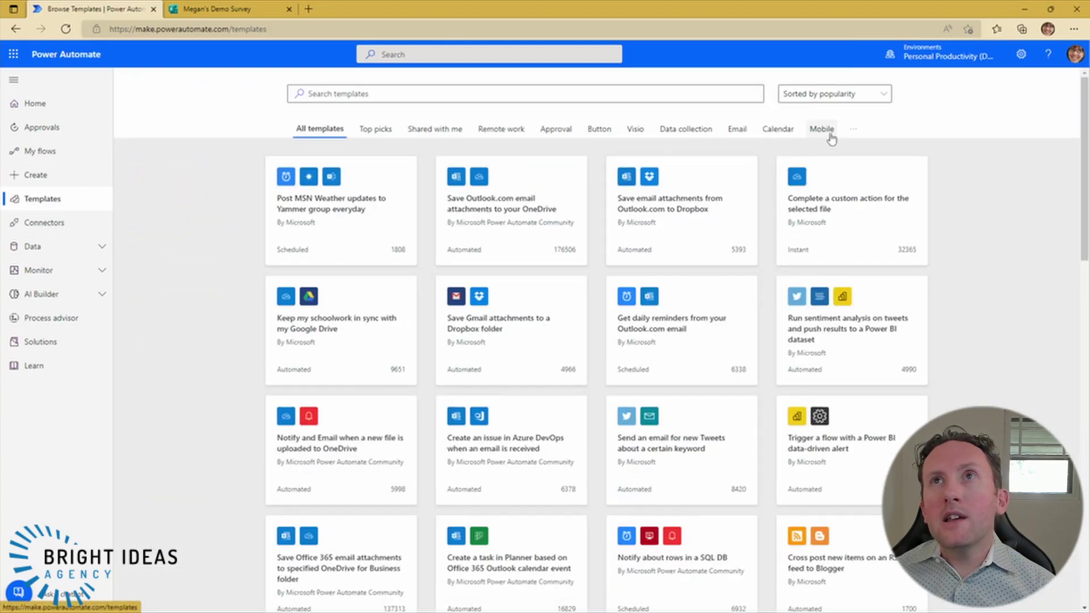
{"action": "left_click", "coordinate": [853, 132]}
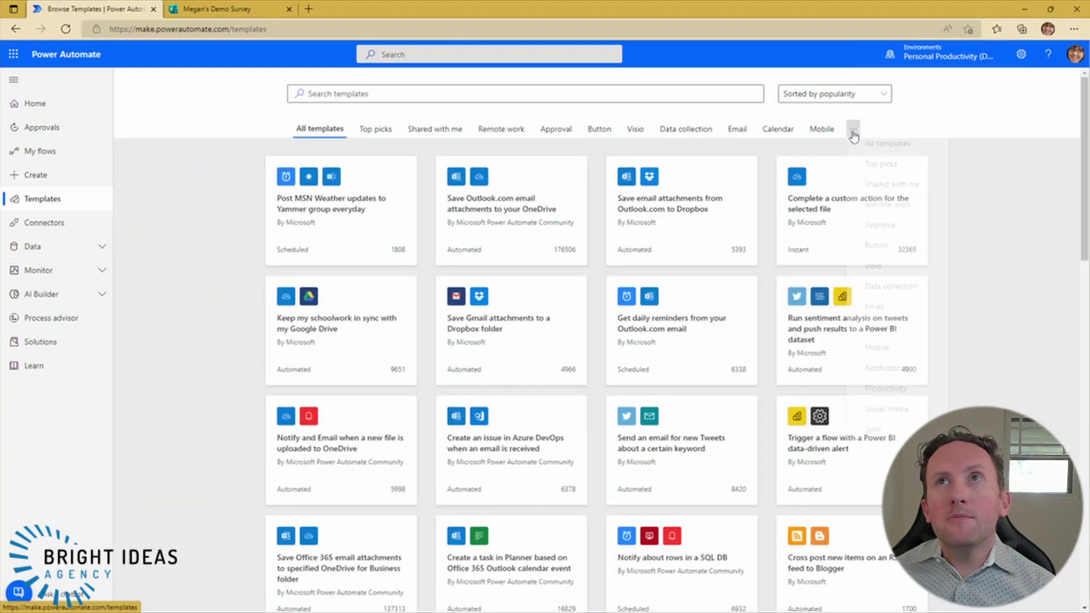
{"action": "left_click", "coordinate": [872, 189]}
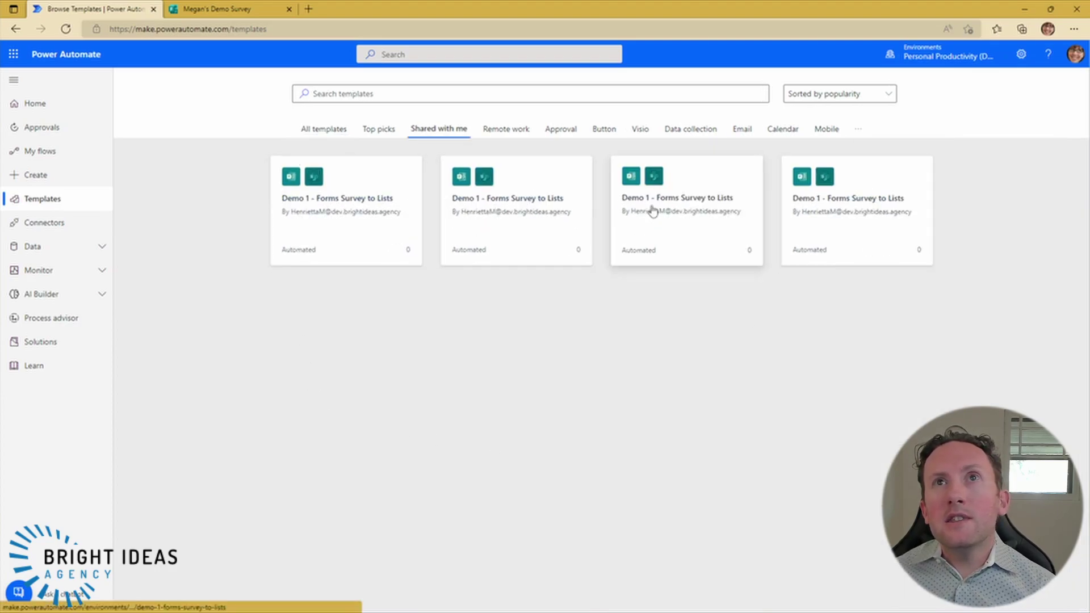
{"action": "left_click", "coordinate": [330, 225]}
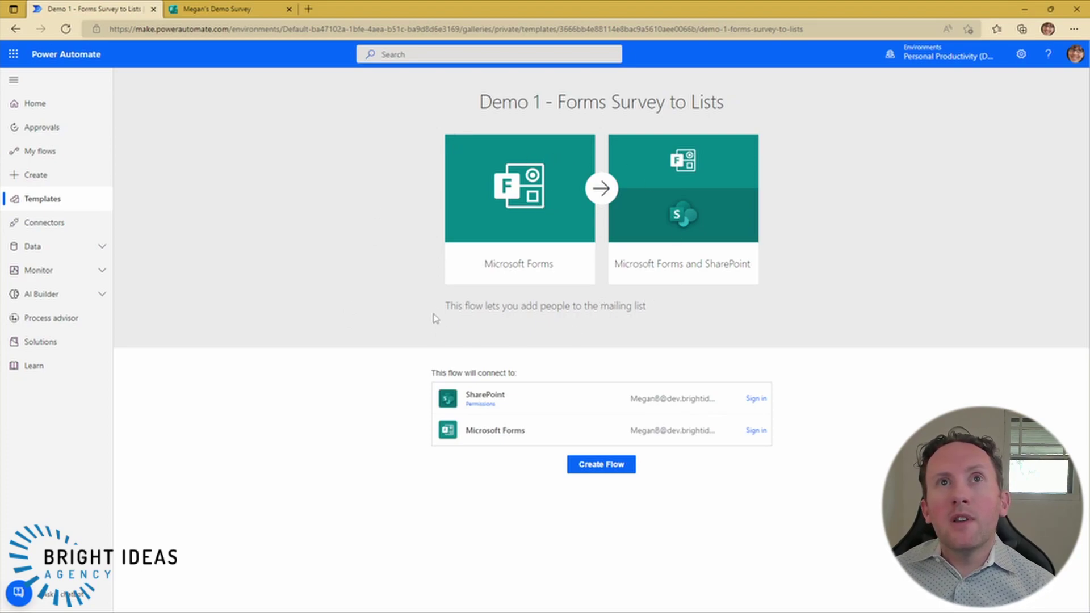
{"action": "left_click", "coordinate": [755, 400]}
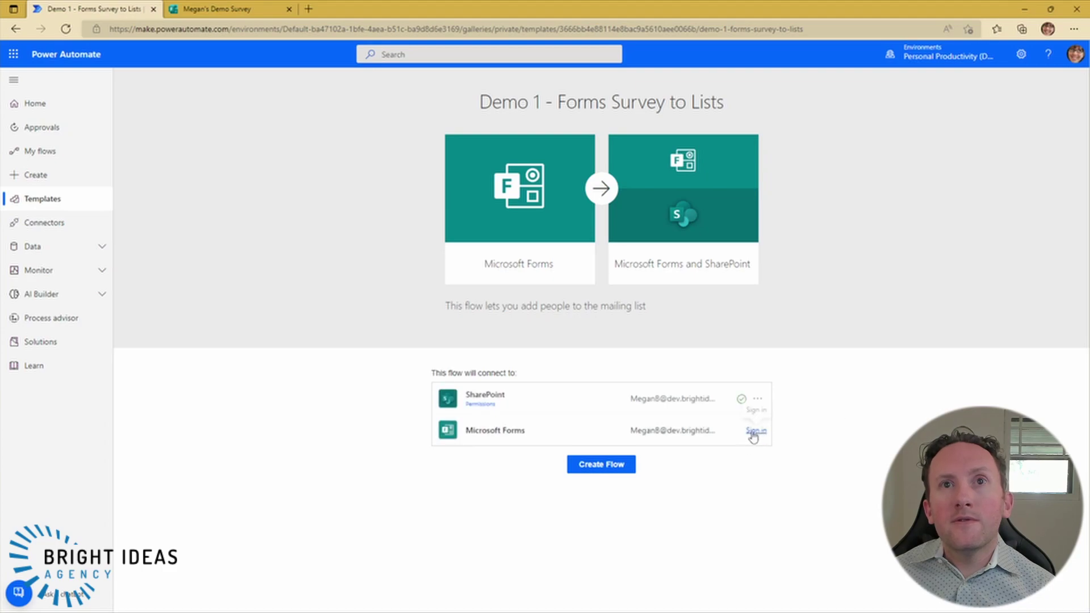
{"action": "left_click", "coordinate": [755, 431]}
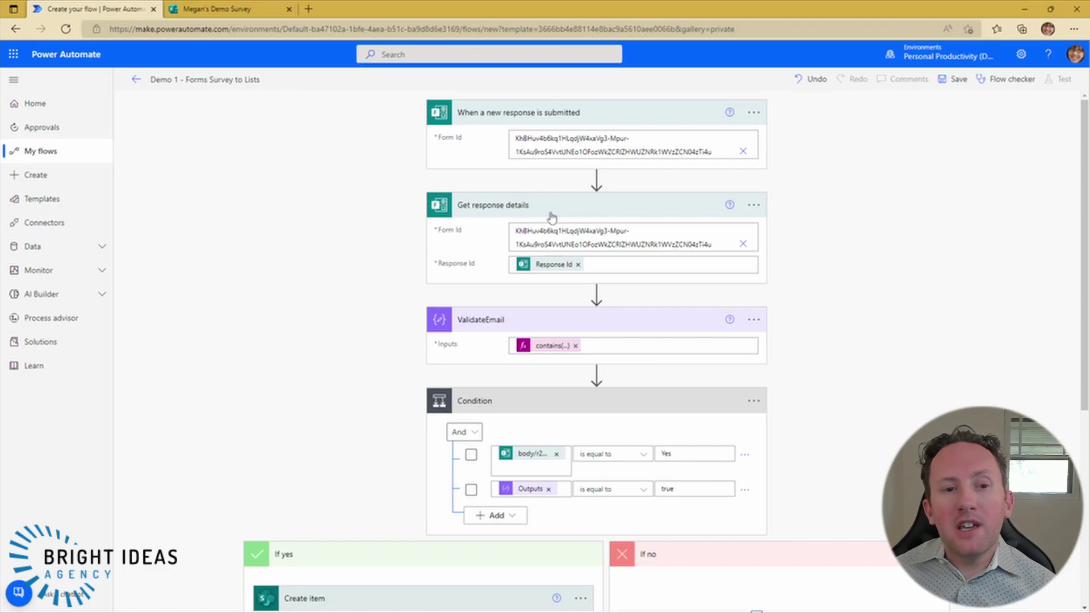
Step: Set the Form Id of both the trigger and Get response details to the demo survey
{"action": "left_click", "coordinate": [225, 9]}
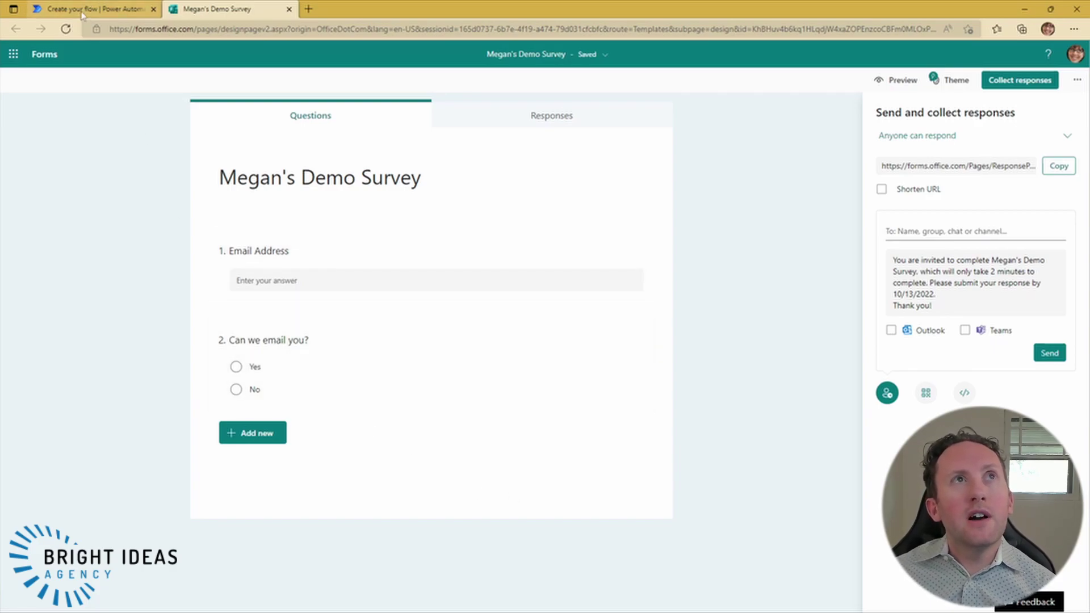
{"action": "left_click", "coordinate": [83, 12]}
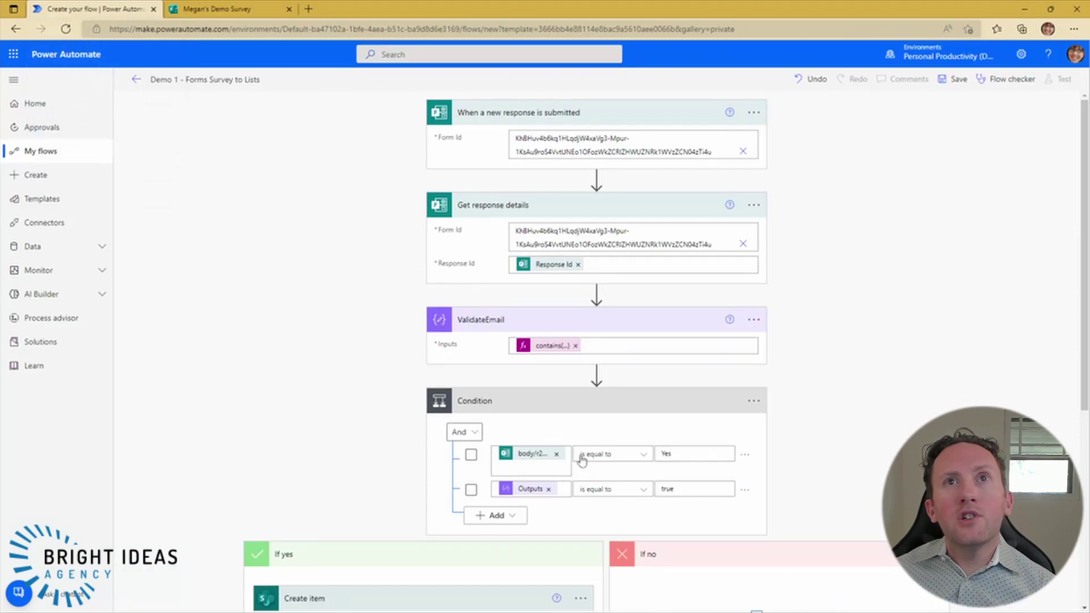
{"action": "left_click", "coordinate": [653, 144]}
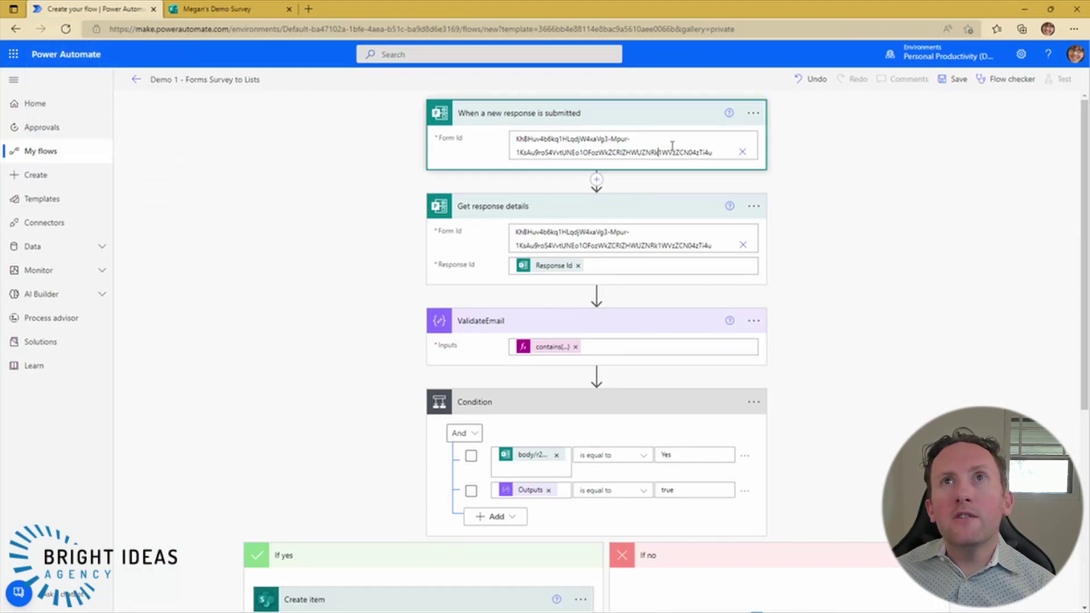
{"action": "left_click", "coordinate": [742, 151]}
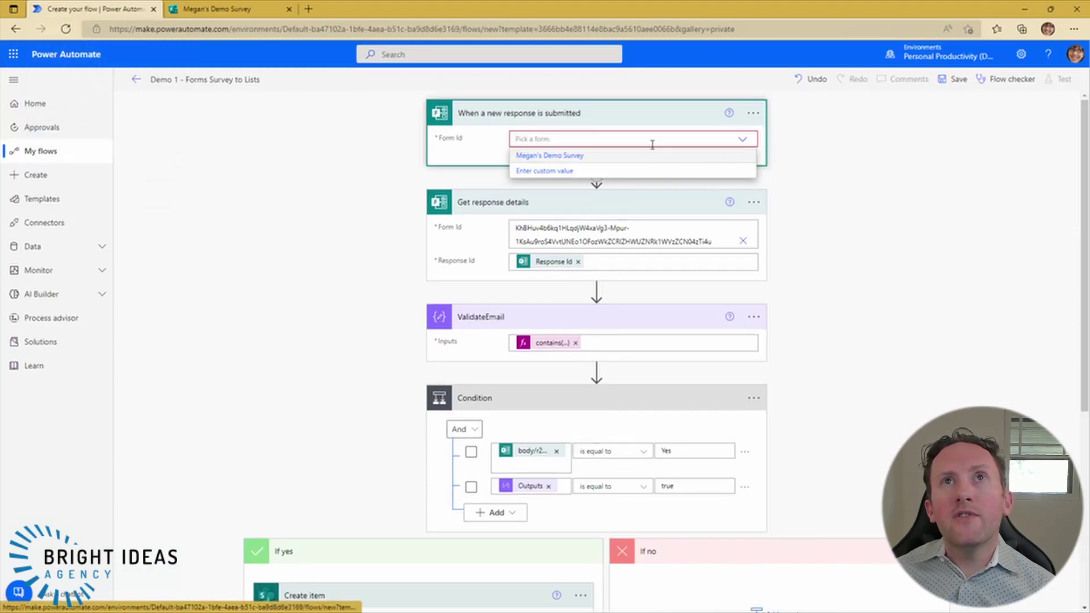
{"action": "left_click", "coordinate": [539, 161]}
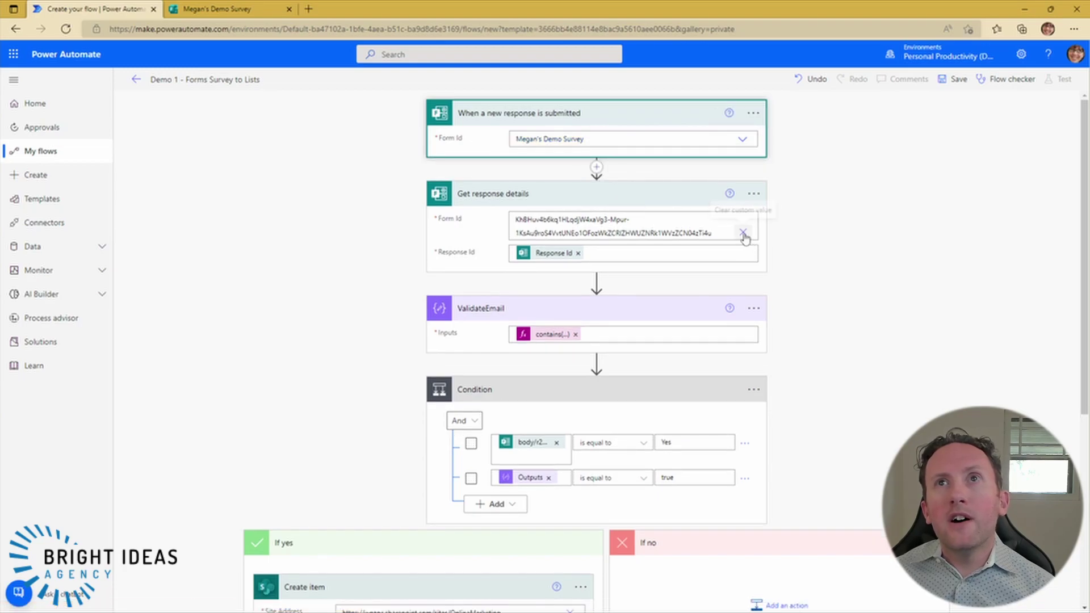
{"action": "left_click", "coordinate": [743, 233]}
{"action": "left_click", "coordinate": [548, 237]}
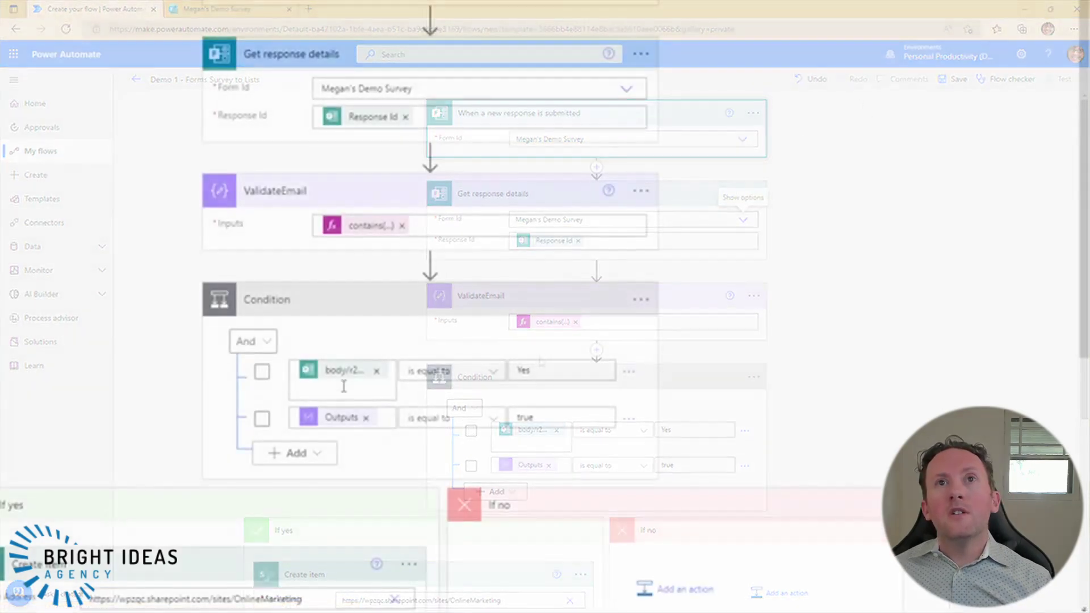
Step: Replace ValidateEmail's old outputs reference with the Email Address dynamic content in split(..., '@')
{"action": "left_click", "coordinate": [357, 226]}
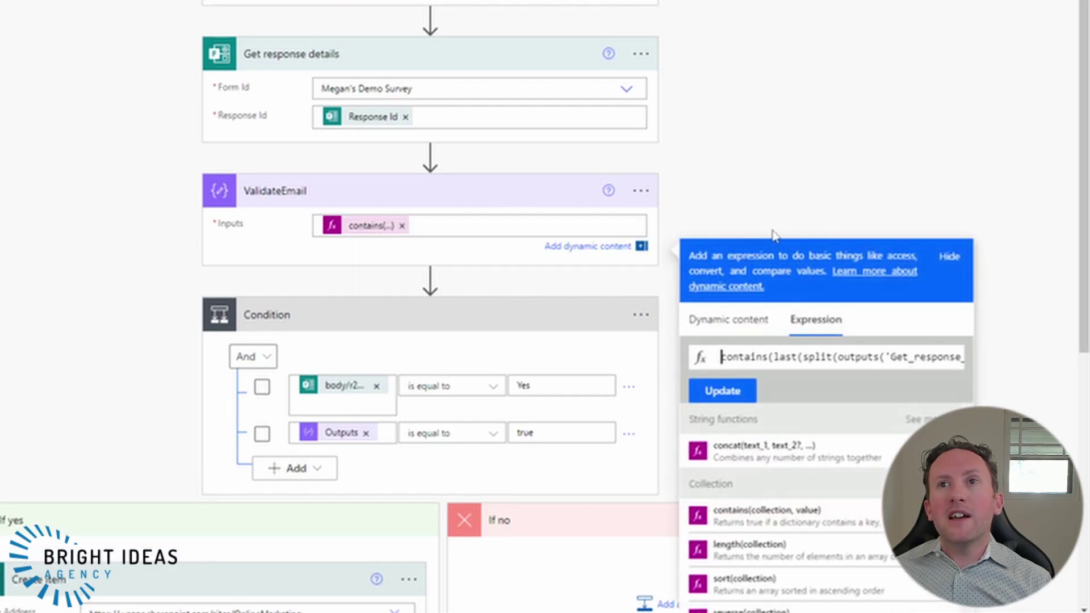
{"action": "left_click", "coordinate": [838, 356]}
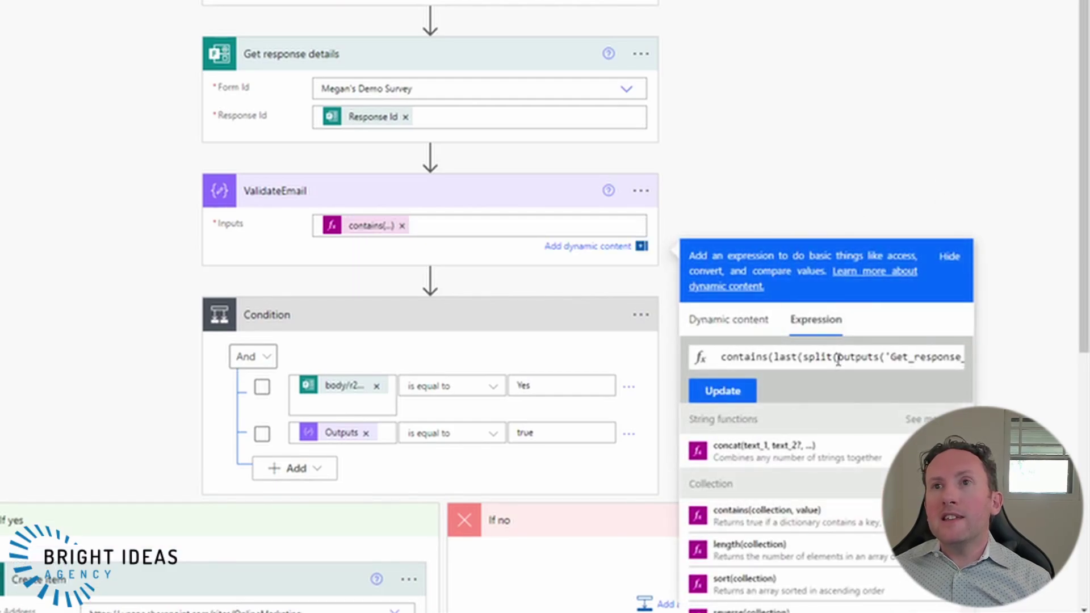
{"action": "left_click_drag", "start_coordinate": [839, 356], "coordinate": [880, 356]}
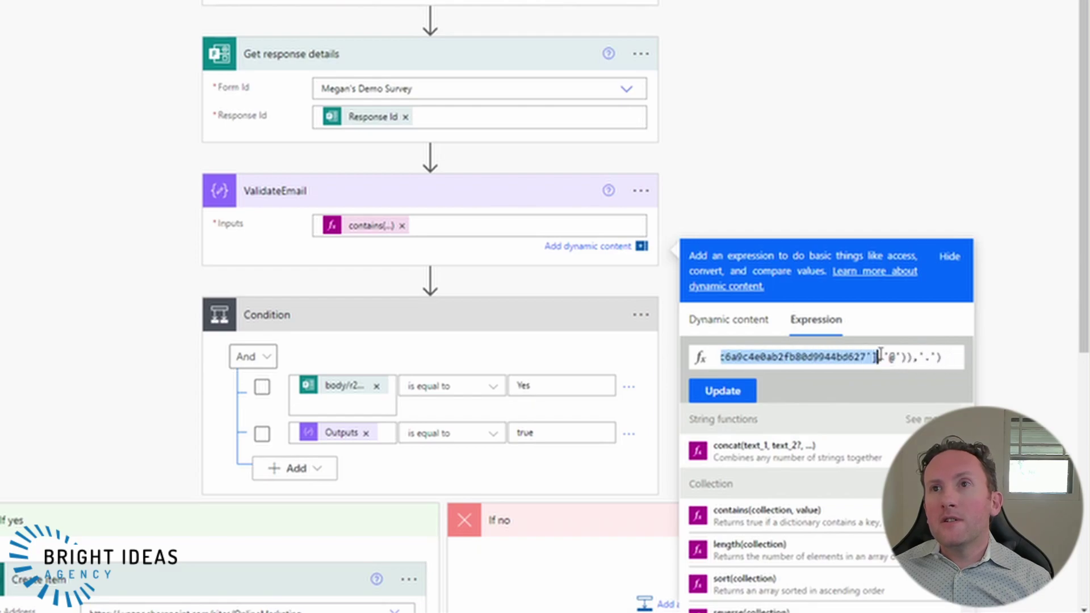
{"action": "key", "text": "BackSpace"}
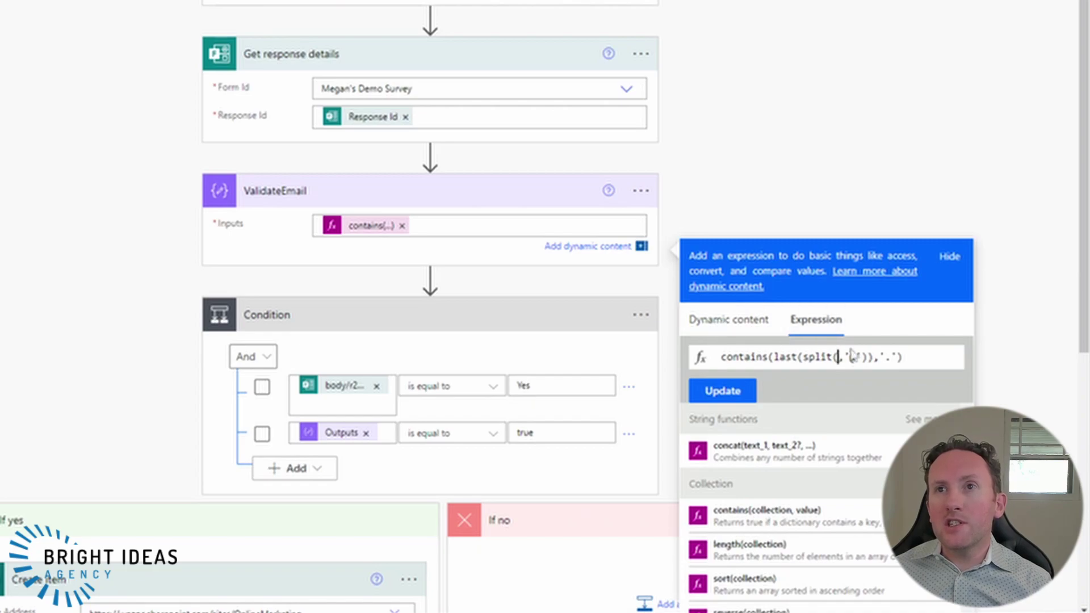
{"action": "left_click", "coordinate": [741, 330]}
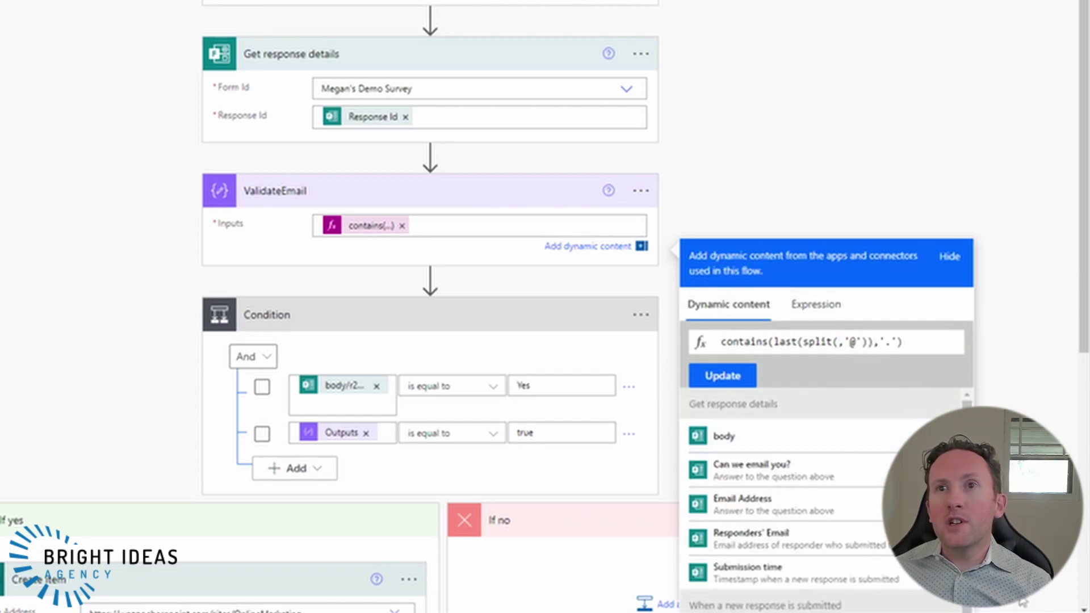
{"action": "left_click", "coordinate": [758, 508]}
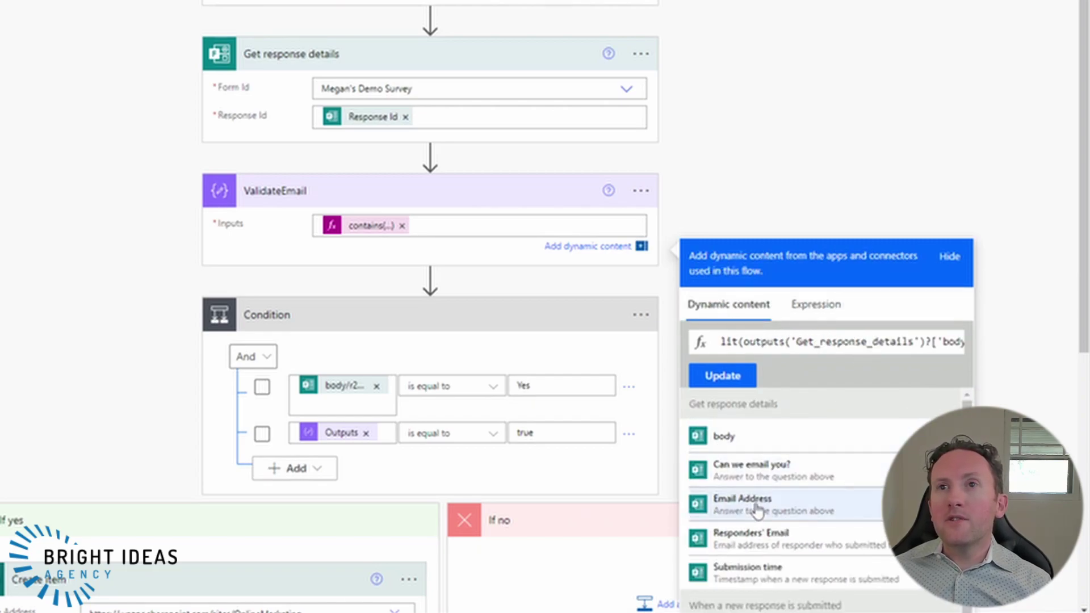
{"action": "left_click", "coordinate": [723, 374]}
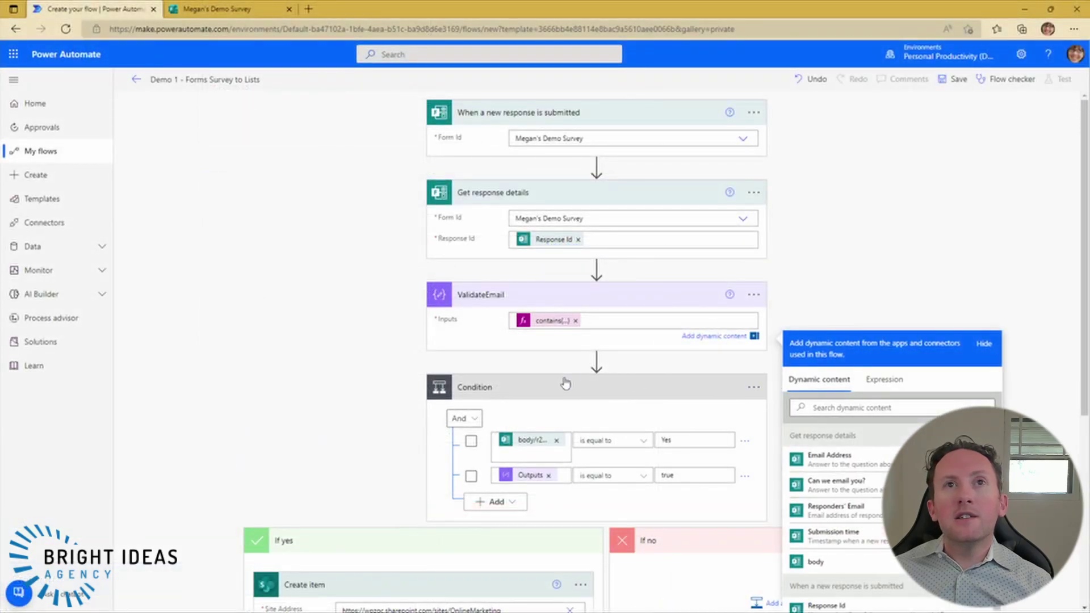
Step: Make the Condition's first rule compare the Can we email you? answer
{"action": "left_click", "coordinate": [347, 435]}
{"action": "scroll", "coordinate": [345, 452], "scroll_direction": "down", "scroll_amount": 1}
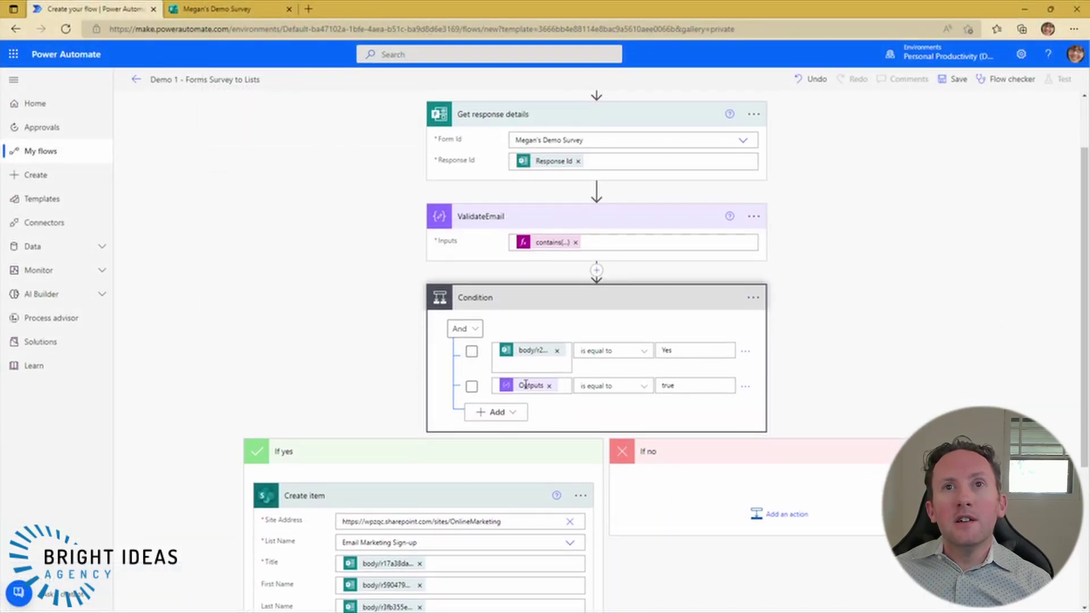
{"action": "left_click", "coordinate": [558, 353]}
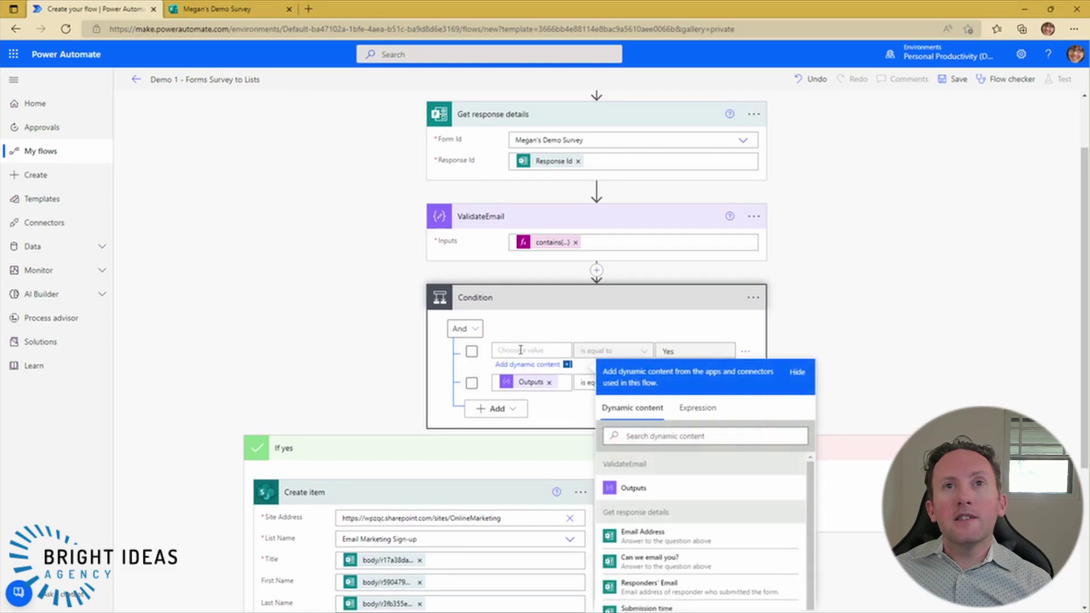
{"action": "left_click", "coordinate": [665, 533]}
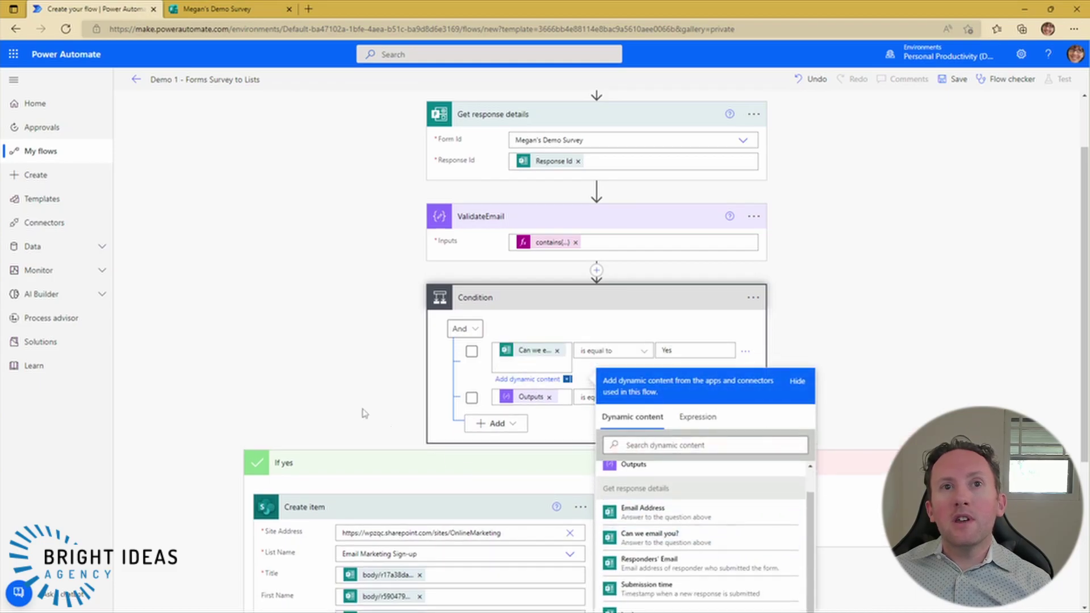
{"action": "scroll", "coordinate": [357, 366], "scroll_direction": "down", "scroll_amount": 3}
Step: In Create item, clear Title, First and Last Name, map Email Address to Title, and rename Source
{"action": "left_click", "coordinate": [420, 341]}
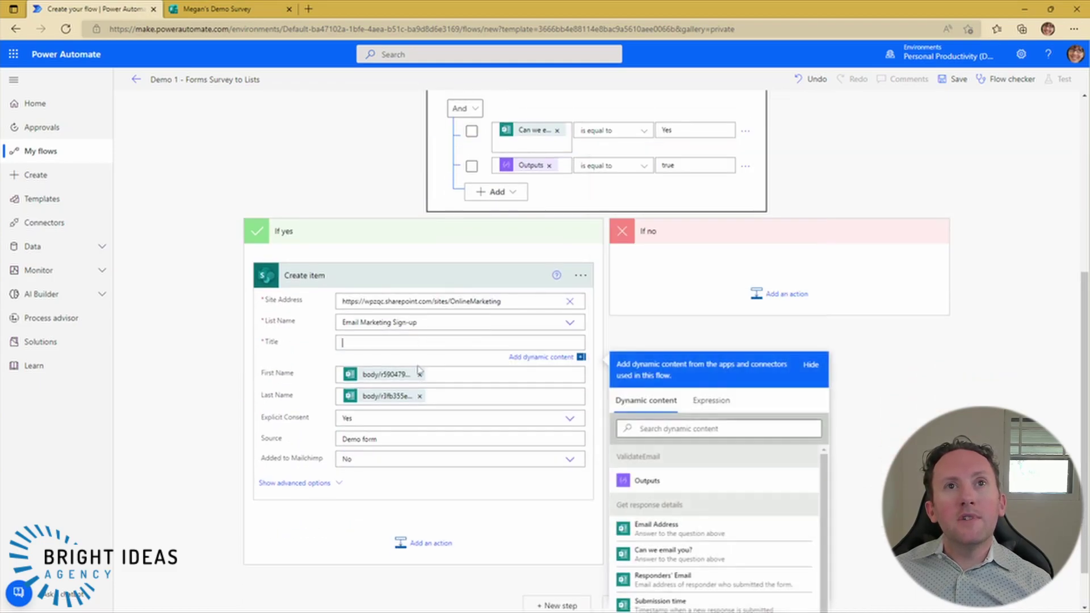
{"action": "left_click", "coordinate": [420, 372]}
{"action": "left_click", "coordinate": [419, 405]}
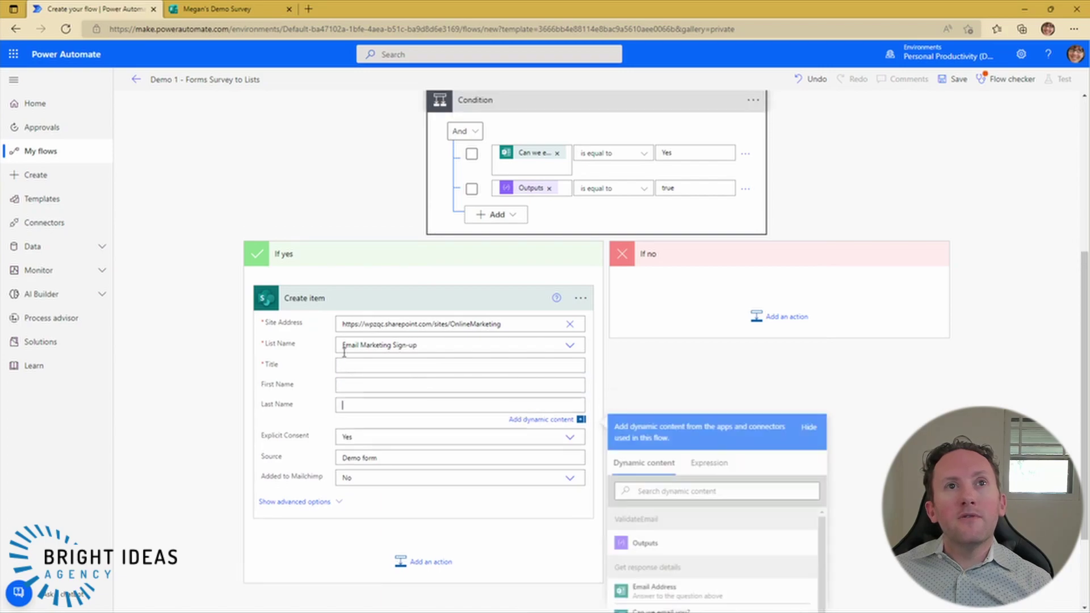
{"action": "left_click", "coordinate": [414, 365]}
{"action": "scroll", "coordinate": [861, 414], "scroll_direction": "down", "scroll_amount": 1}
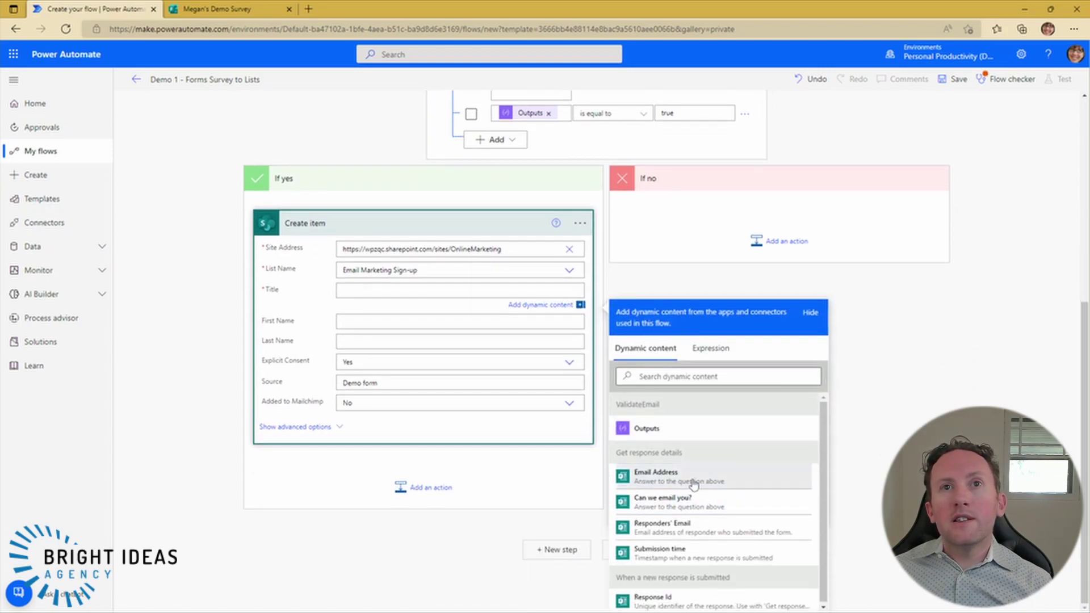
{"action": "left_click", "coordinate": [675, 478]}
{"action": "left_click", "coordinate": [390, 387]}
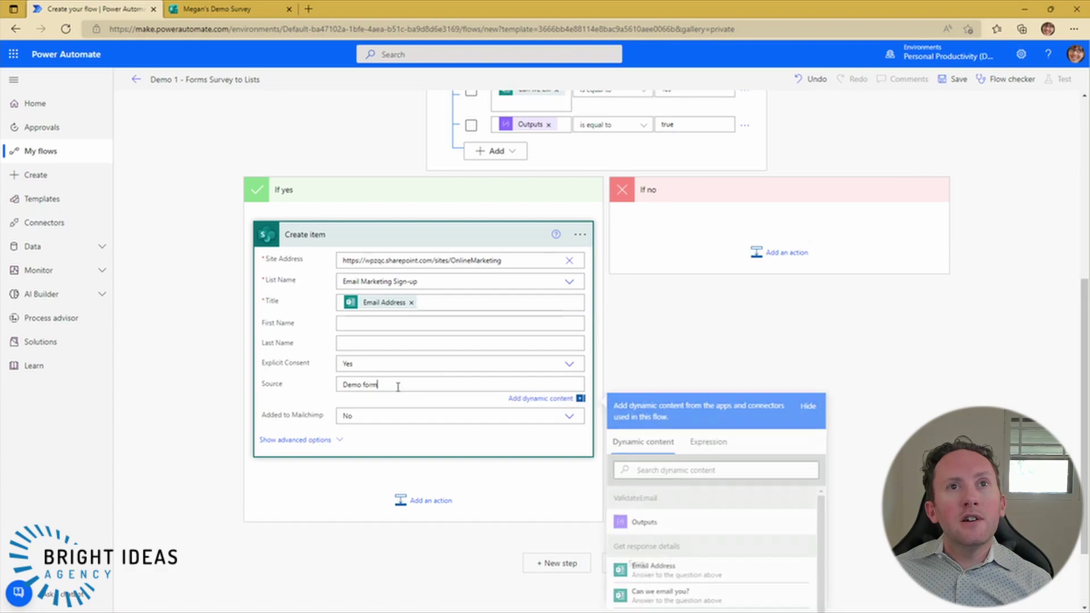
{"action": "left_click_drag", "start_coordinate": [392, 386], "coordinate": [314, 382]}
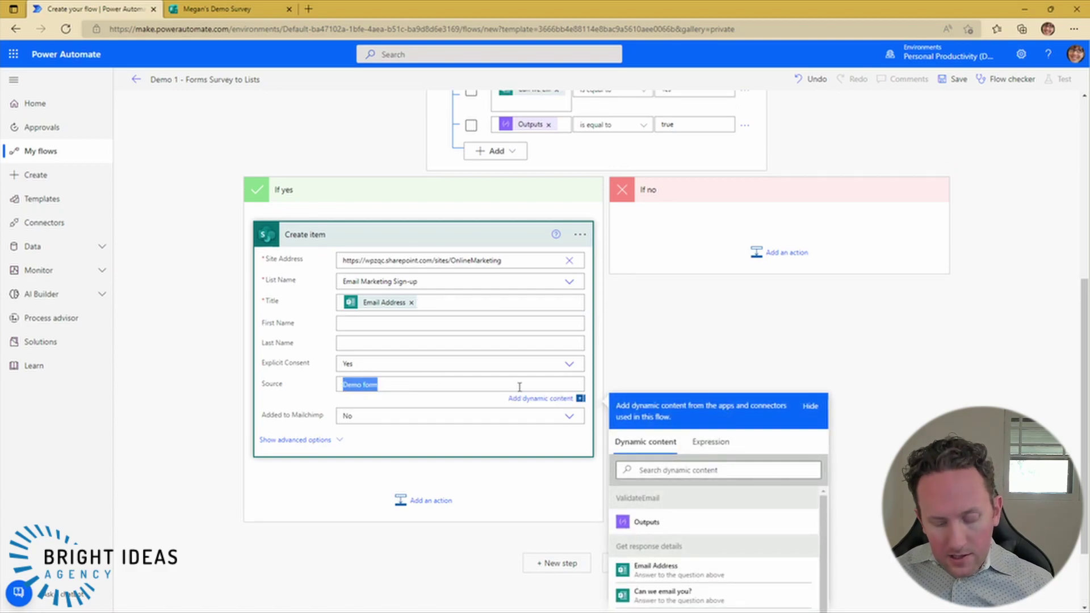
{"action": "type", "text": "Megan's"}
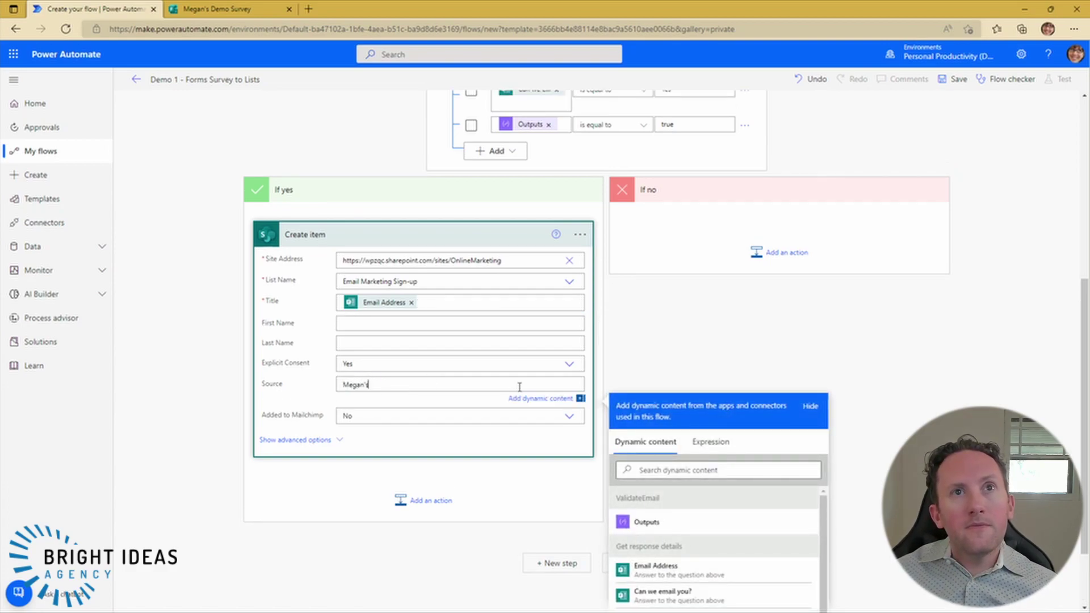
{"action": "type", "text": " form"}
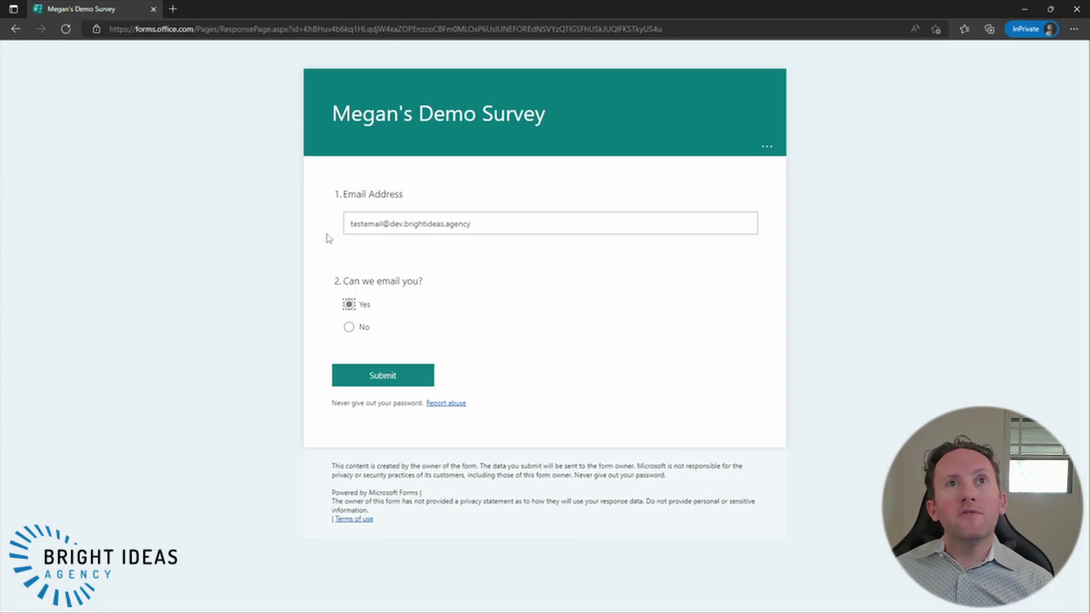
Step: Submit the test survey response agreeing to email contact, then return to the Power Automate flows tab
{"action": "left_click", "coordinate": [383, 373]}
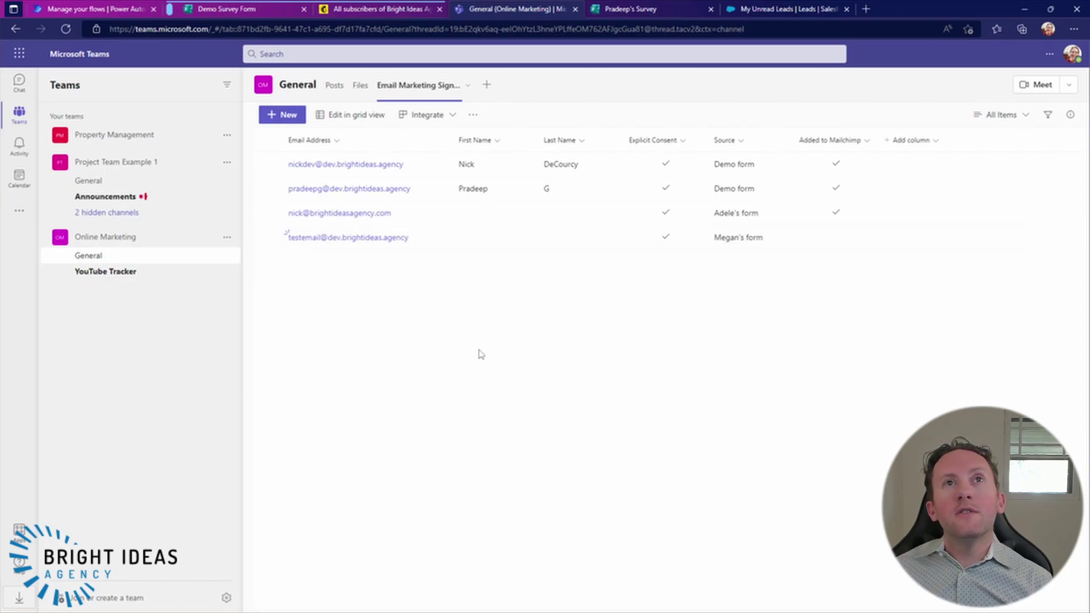
{"action": "left_click", "coordinate": [116, 9]}
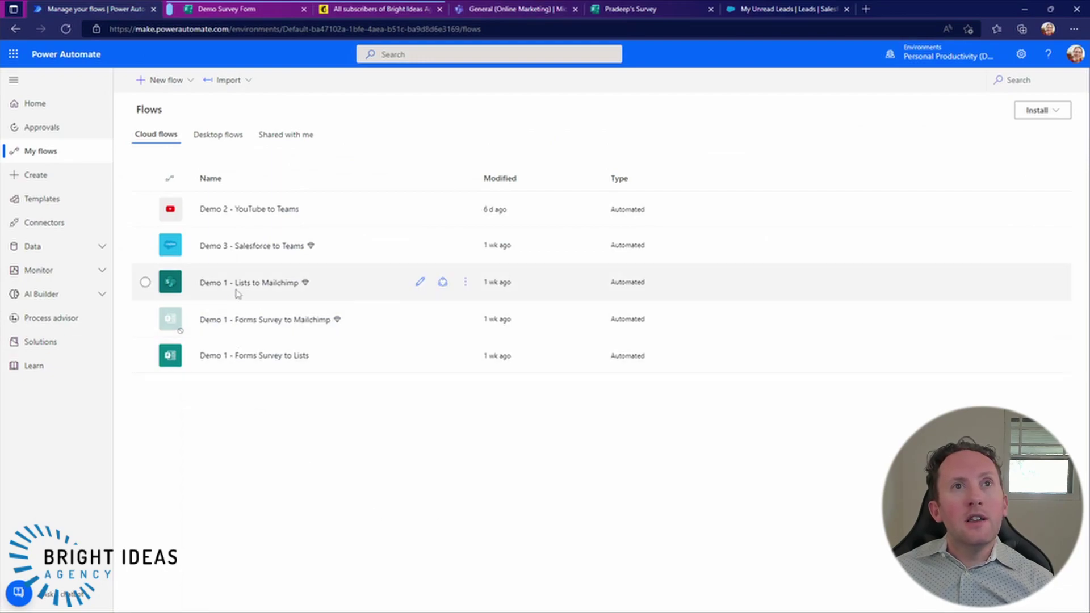
{"action": "left_click", "coordinate": [244, 283]}
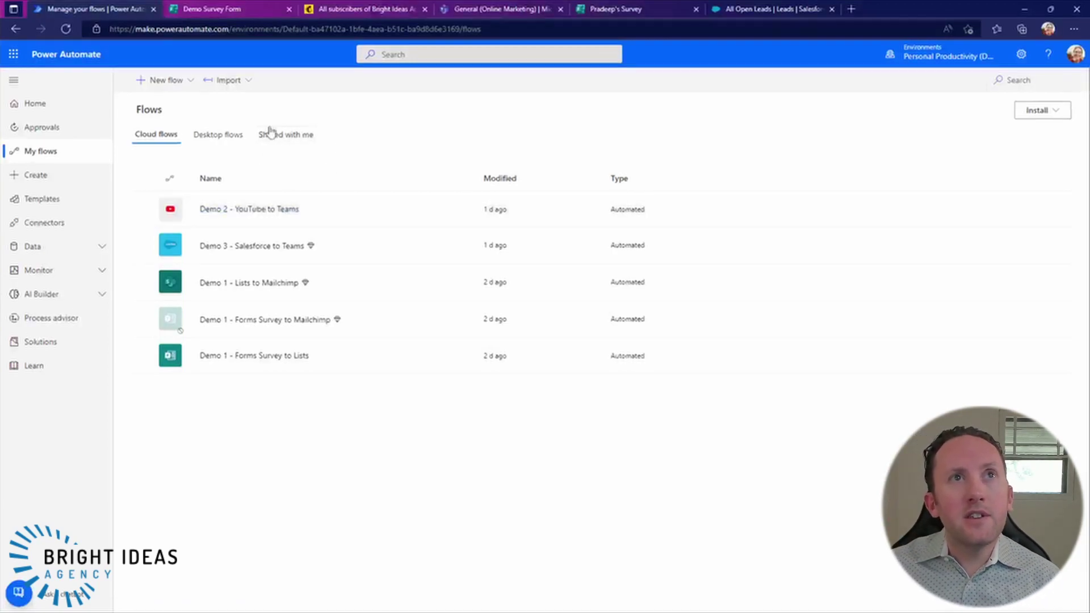
Step: Inspect the Demo 2 - YouTube to Teams flow's steps in the editor, then go to the Create page
{"action": "left_click", "coordinate": [256, 210]}
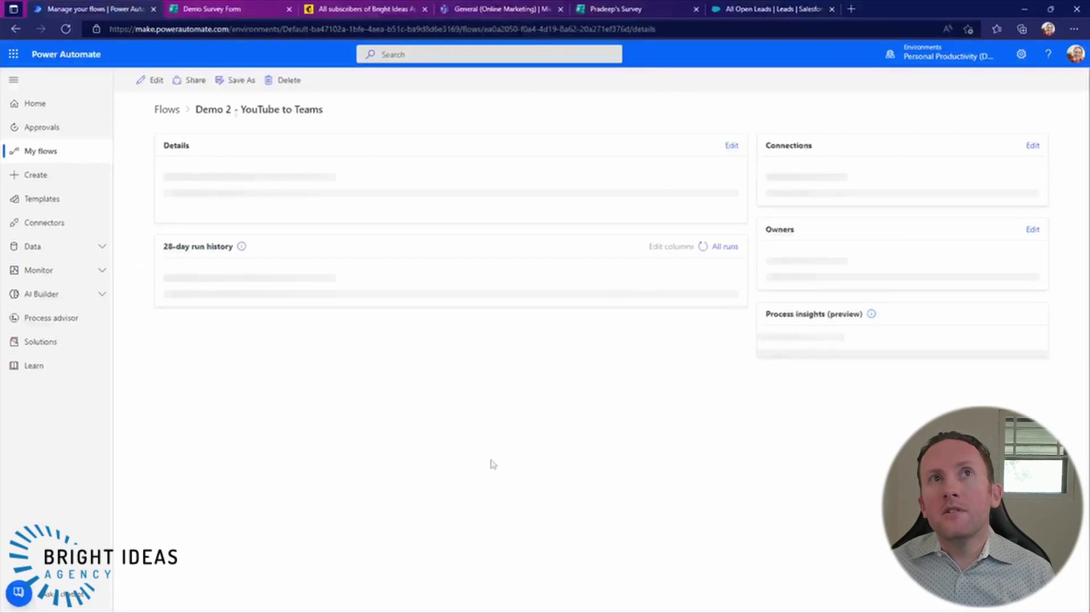
{"action": "left_click", "coordinate": [151, 85]}
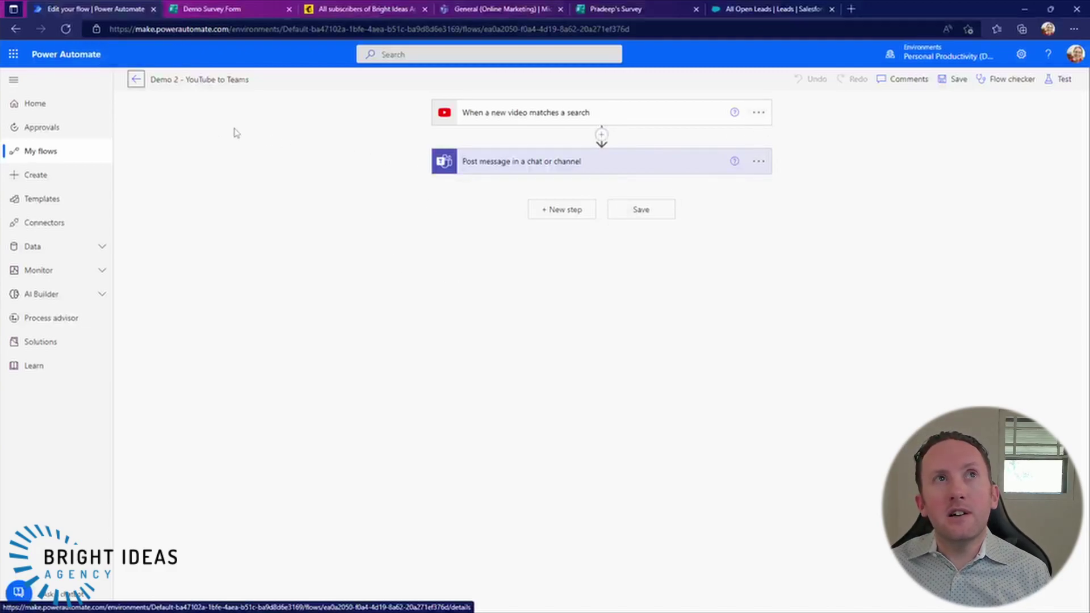
{"action": "left_click", "coordinate": [136, 79]}
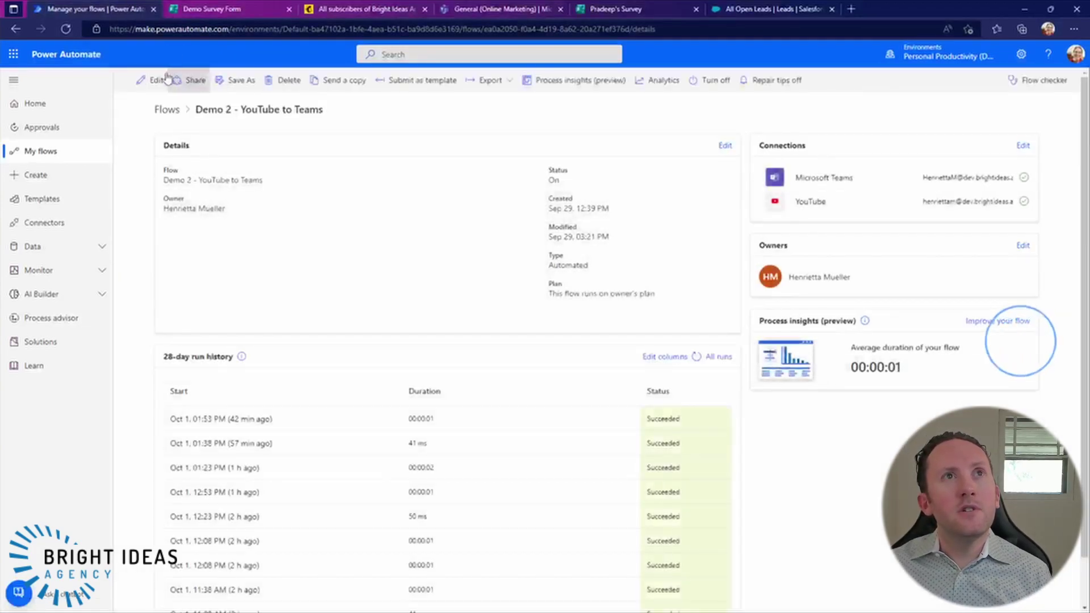
{"action": "left_click", "coordinate": [36, 175]}
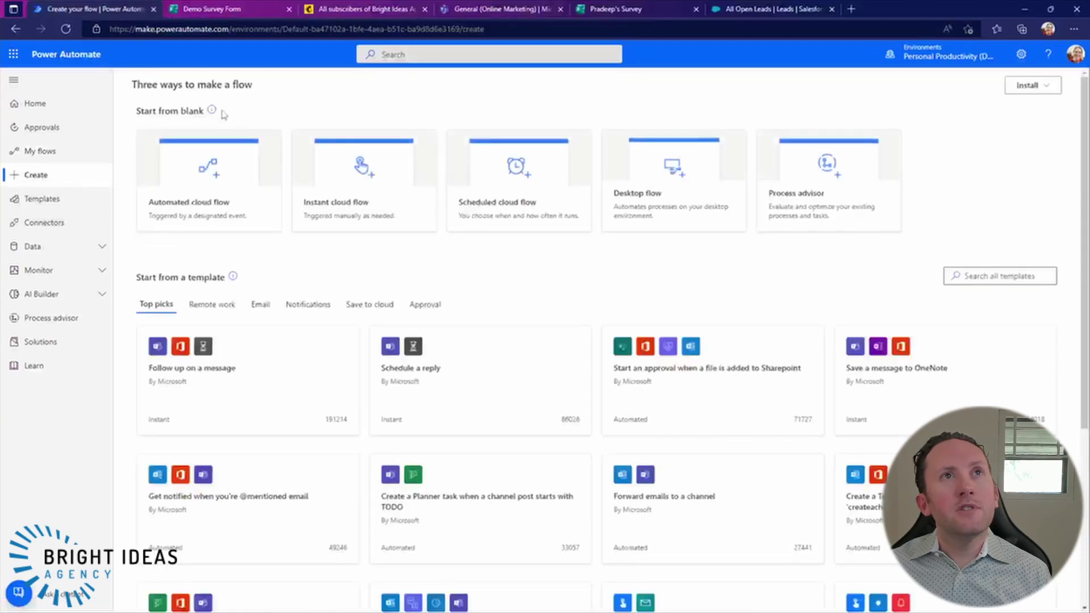
{"action": "left_click", "coordinate": [368, 183]}
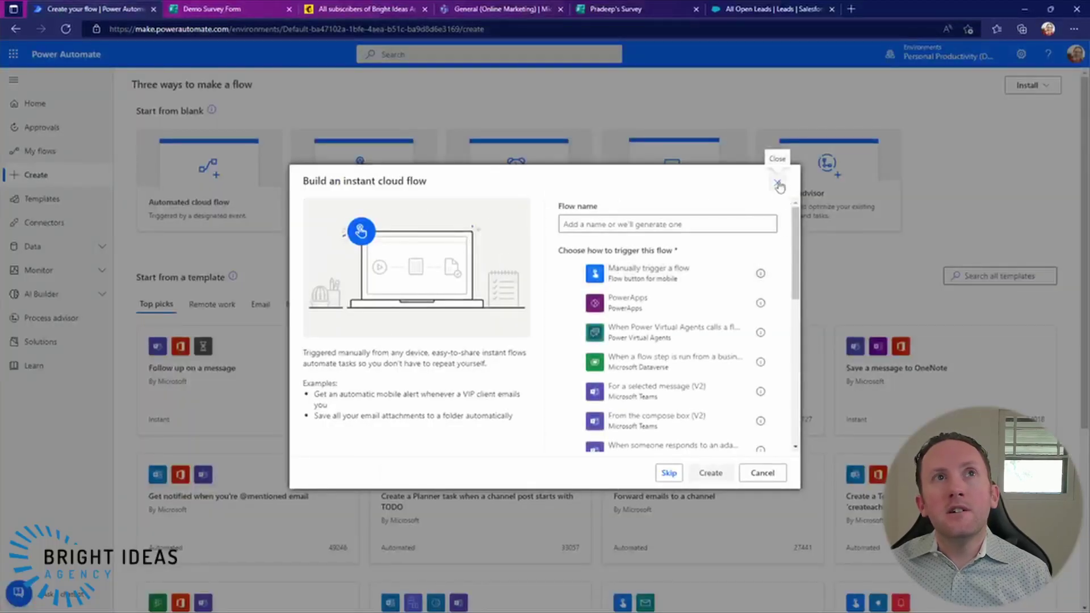
{"action": "left_click", "coordinate": [778, 183]}
{"action": "left_click", "coordinate": [211, 183]}
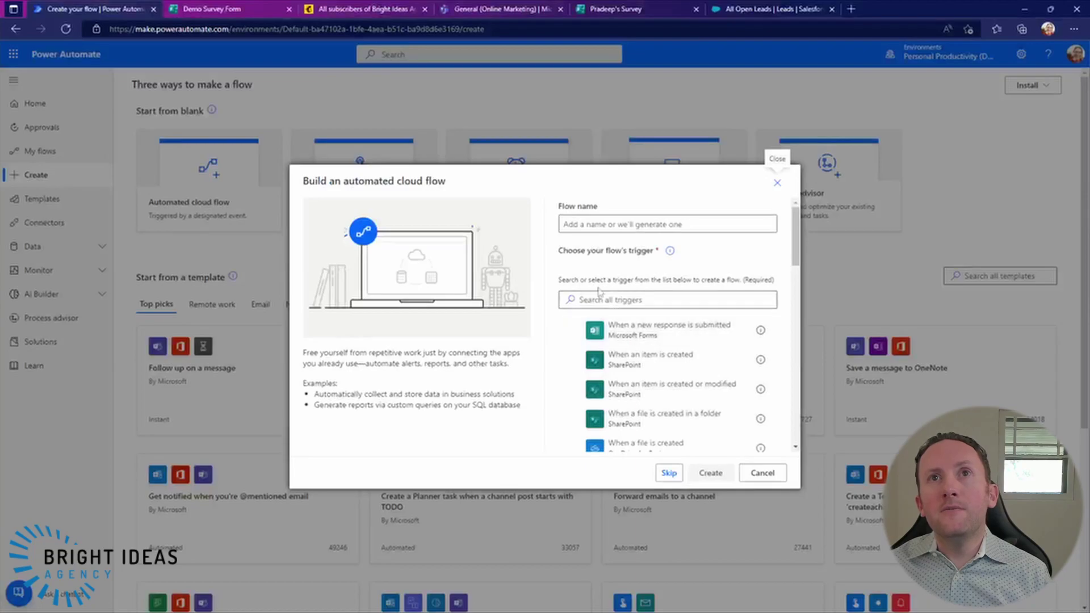
{"action": "left_click", "coordinate": [600, 297]}
{"action": "type", "text": "youtu"}
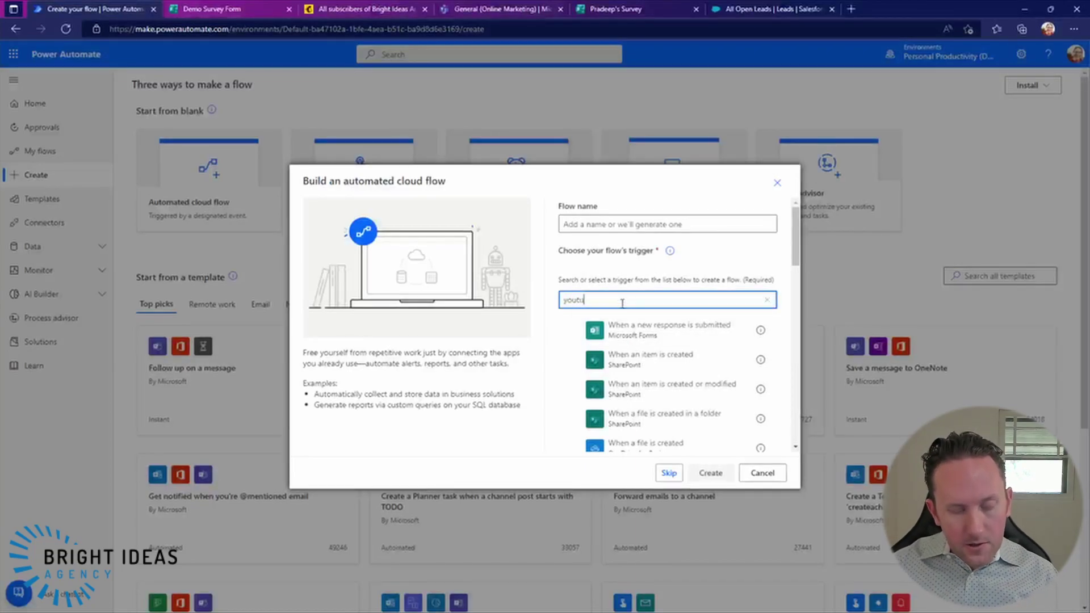
{"action": "type", "text": "be"}
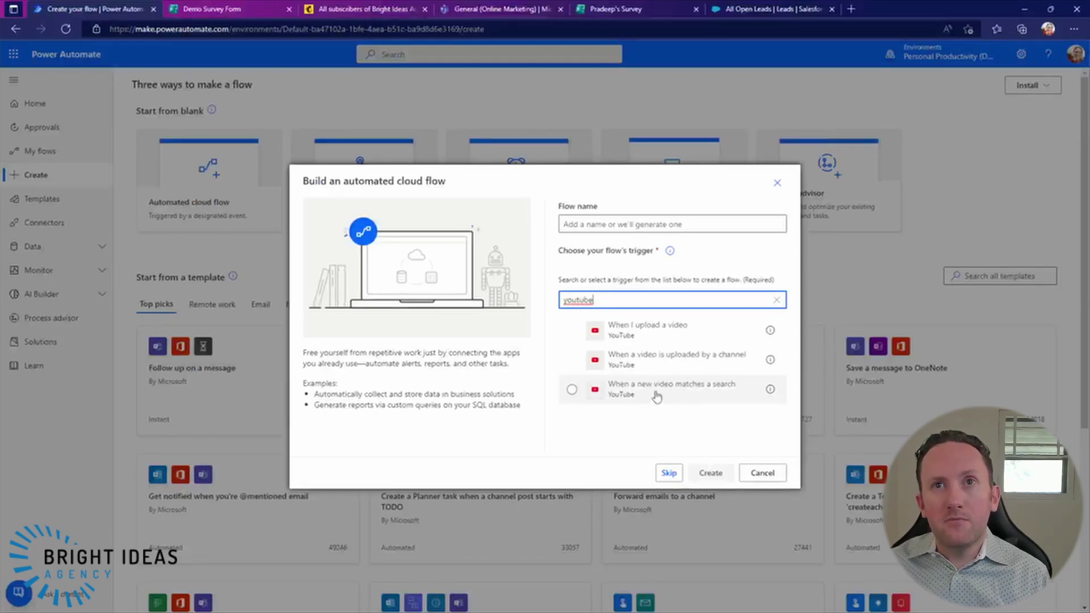
{"action": "left_click", "coordinate": [777, 183]}
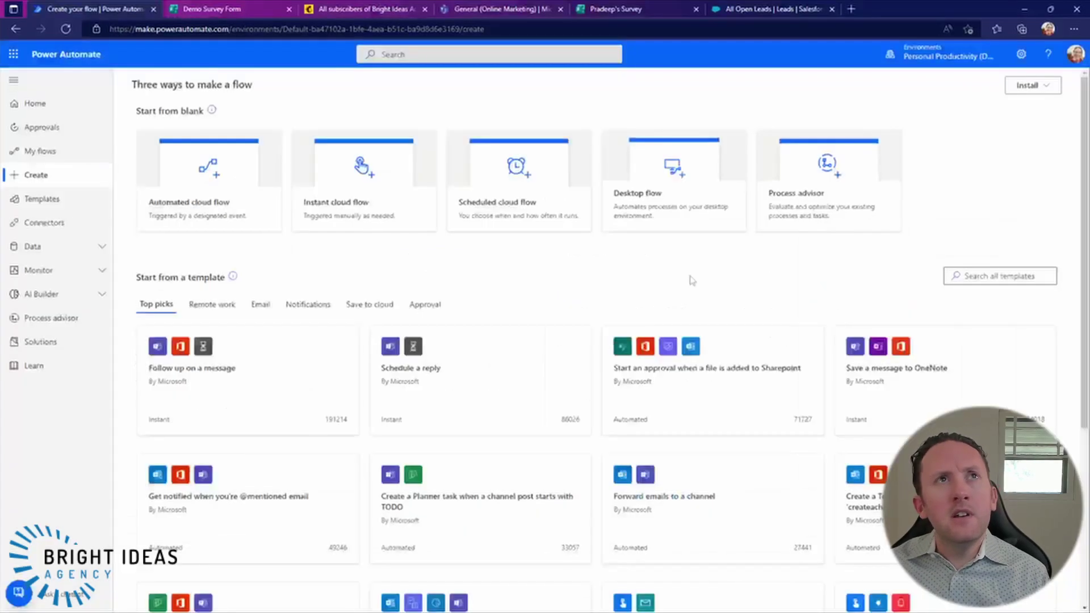
Step: Edit Demo 2 - YouTube to Teams, expanding its 'power automate' search trigger and Teams message step
{"action": "left_click", "coordinate": [50, 157]}
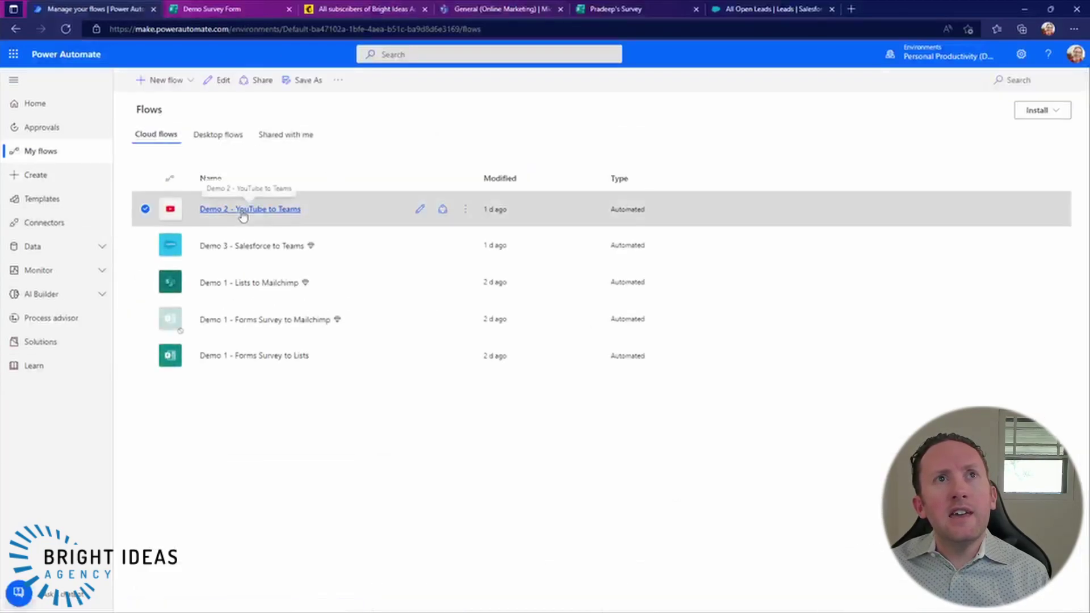
{"action": "left_click", "coordinate": [256, 209]}
{"action": "left_click", "coordinate": [141, 80]}
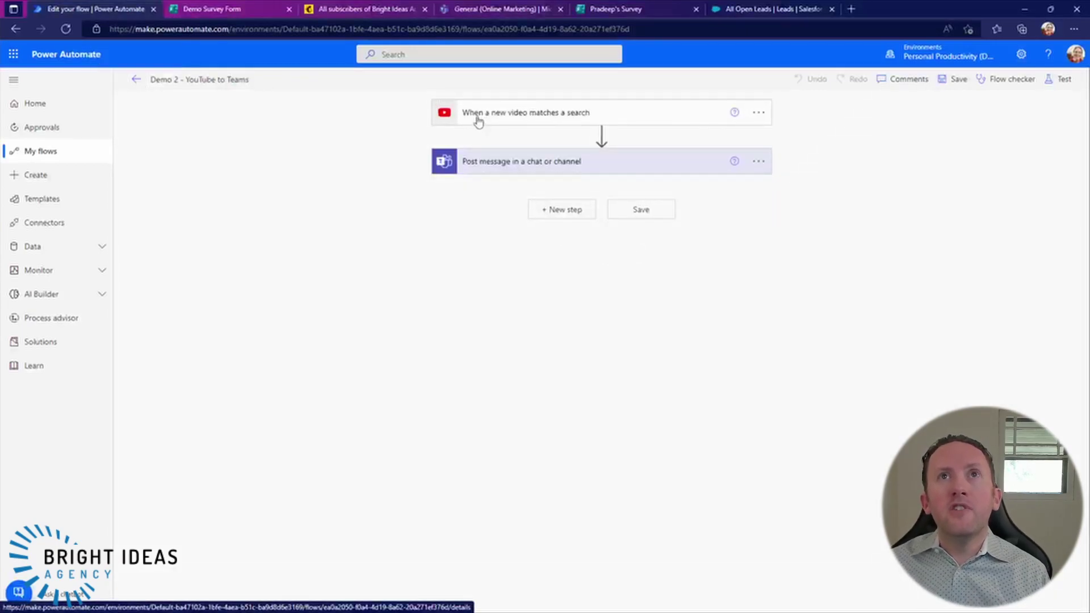
{"action": "left_click", "coordinate": [477, 117]}
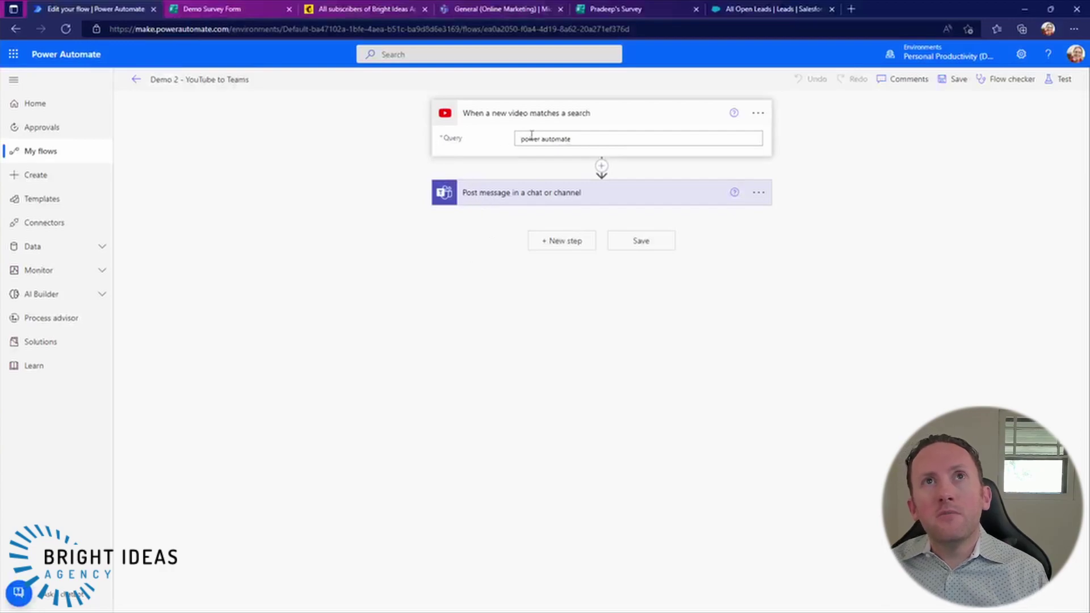
{"action": "left_click", "coordinate": [500, 195]}
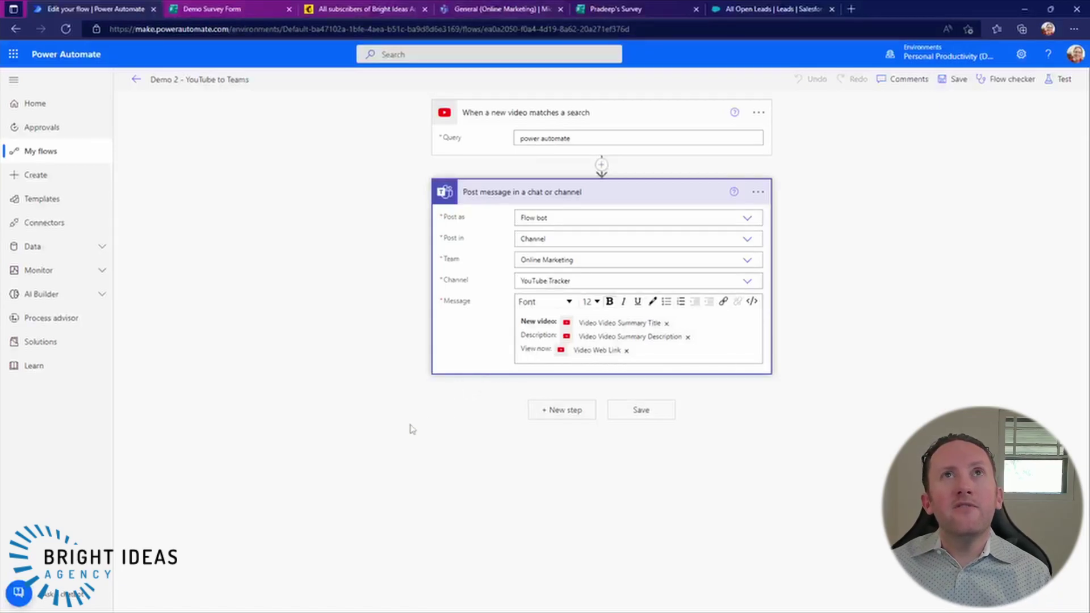
Step: Browse the automated 'New video' posts in Teams' Online Marketing YouTube Tracker channel
{"action": "left_click", "coordinate": [502, 10]}
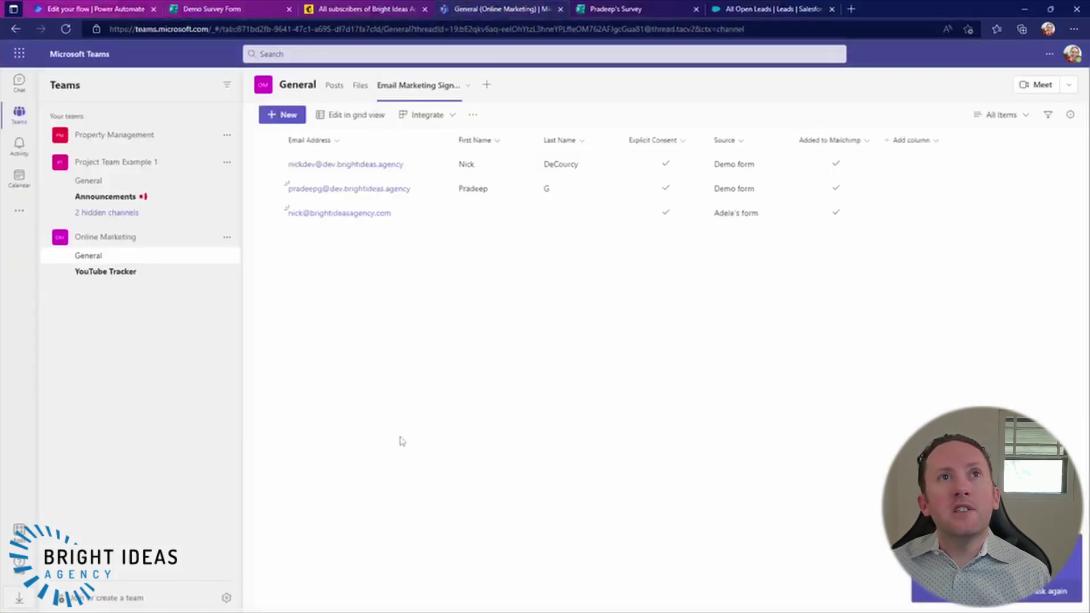
{"action": "left_click", "coordinate": [94, 274]}
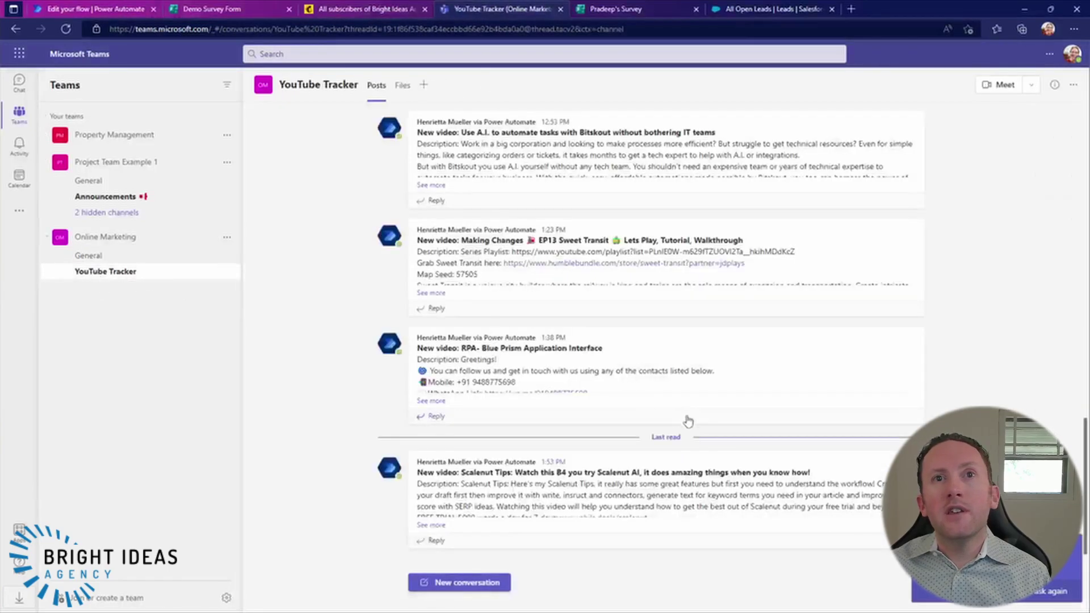
{"action": "scroll", "coordinate": [594, 505], "scroll_direction": "up", "scroll_amount": 3}
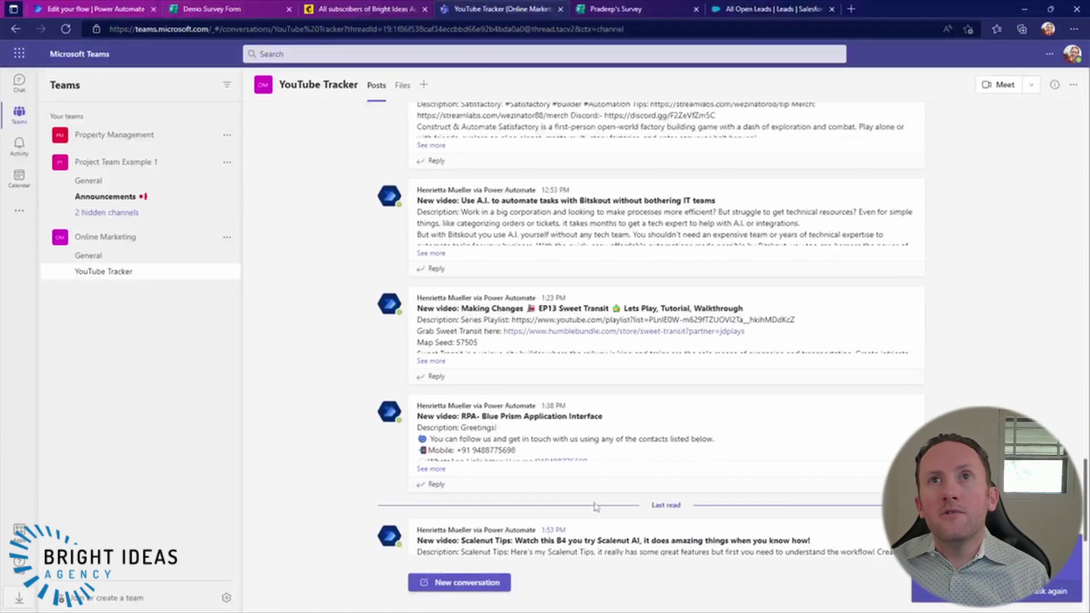
{"action": "scroll", "coordinate": [595, 507], "scroll_direction": "up", "scroll_amount": 1}
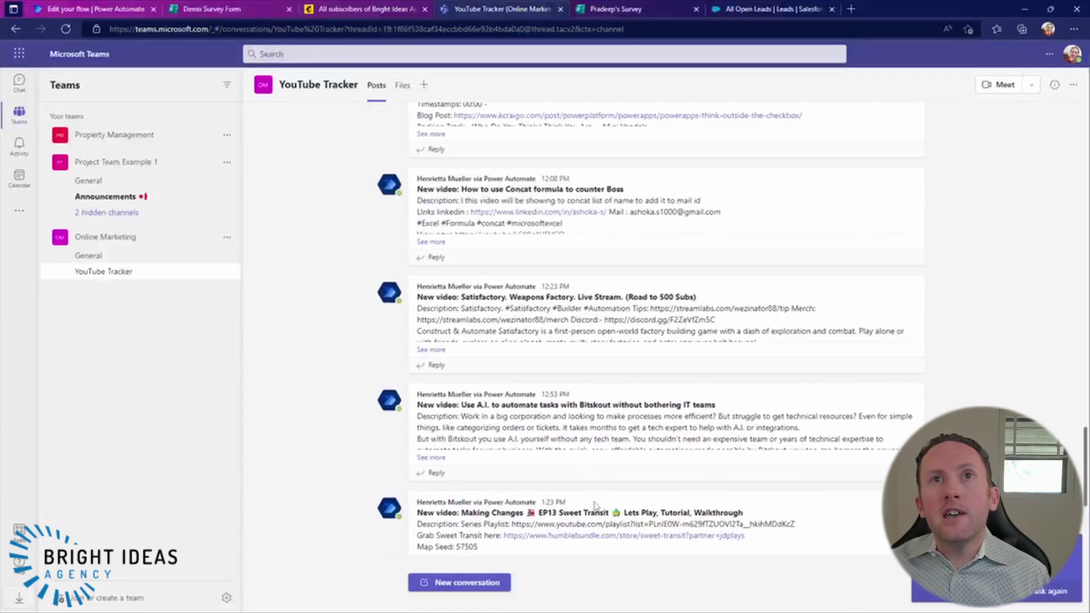
{"action": "scroll", "coordinate": [594, 505], "scroll_direction": "up", "scroll_amount": 1}
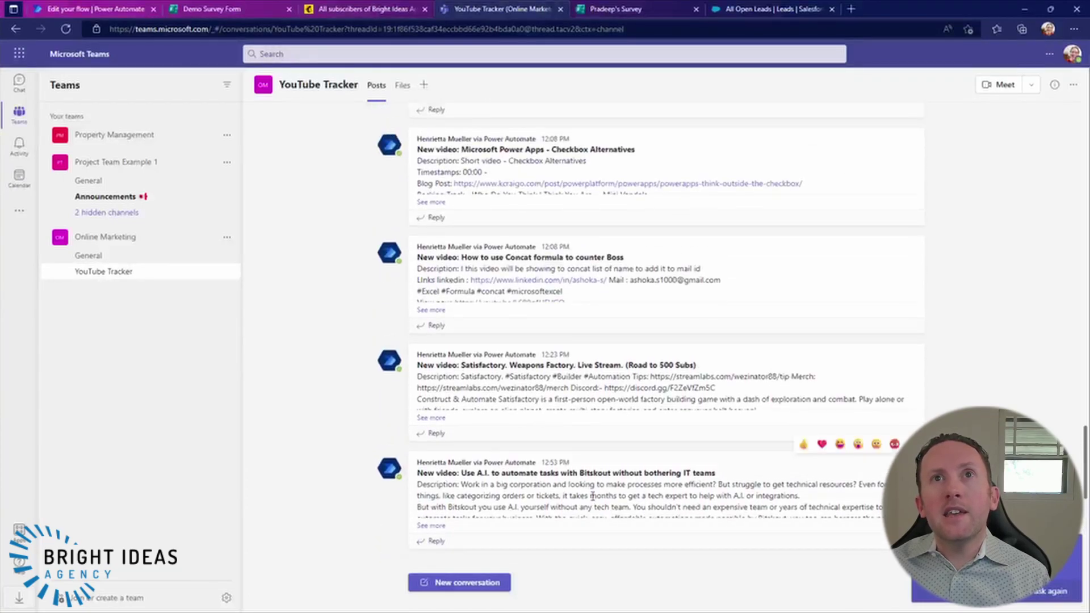
{"action": "scroll", "coordinate": [594, 361], "scroll_direction": "up", "scroll_amount": 1}
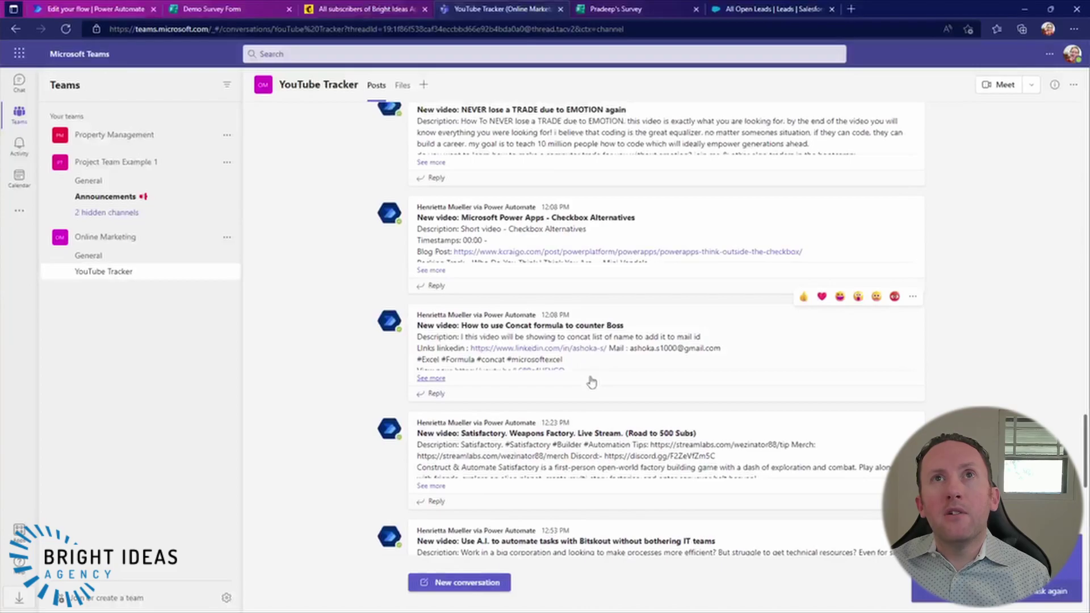
{"action": "scroll", "coordinate": [623, 389], "scroll_direction": "up", "scroll_amount": 1}
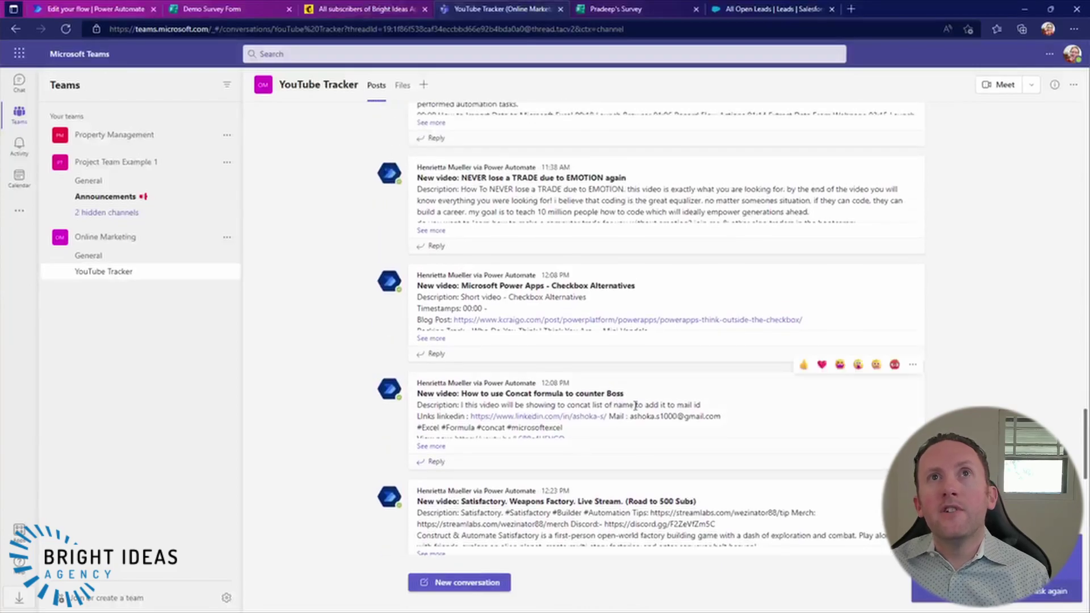
{"action": "scroll", "coordinate": [635, 404], "scroll_direction": "up", "scroll_amount": 1}
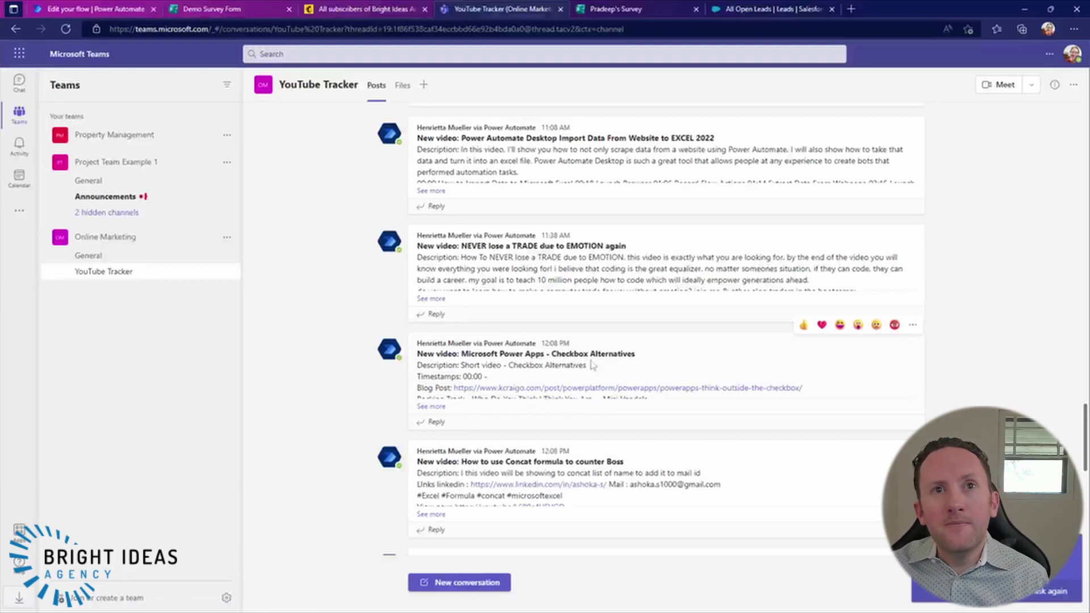
{"action": "scroll", "coordinate": [592, 365], "scroll_direction": "down", "scroll_amount": 2}
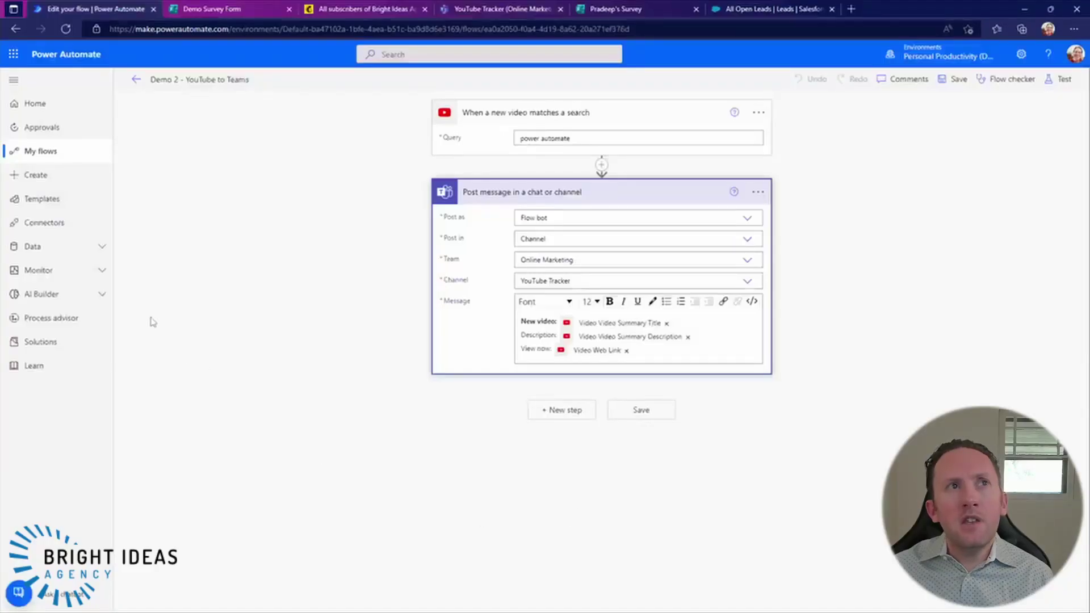
Step: Go back to My flows, listing five cloud flows including Demo 3 - Salesforce to Teams
{"action": "left_click", "coordinate": [45, 155]}
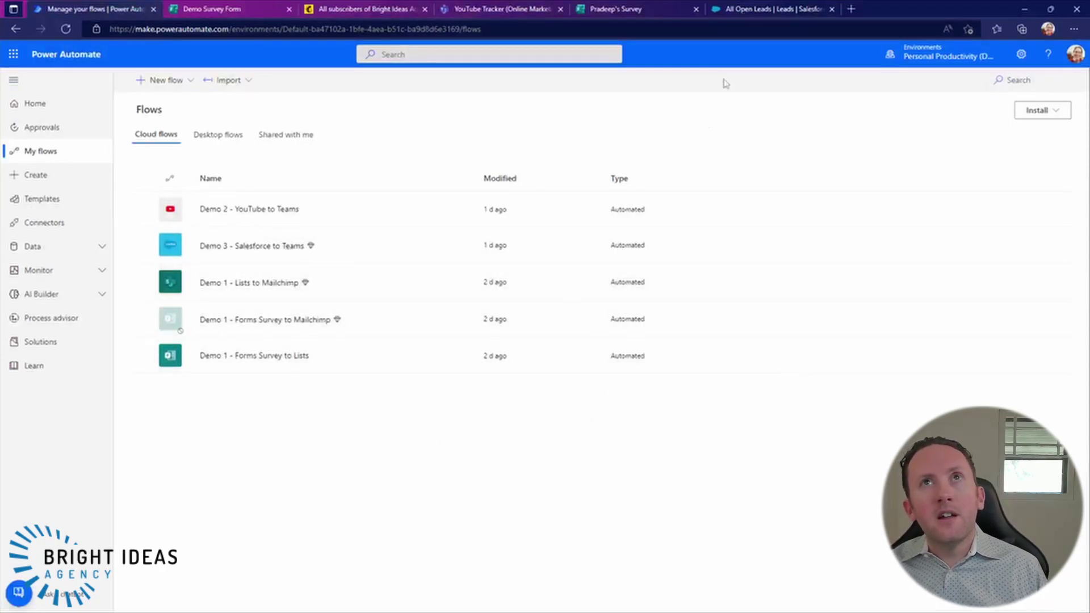
Step: Glance over Salesforce's All Open Leads list, then view Power Automate's New flow options
{"action": "left_click", "coordinate": [755, 11]}
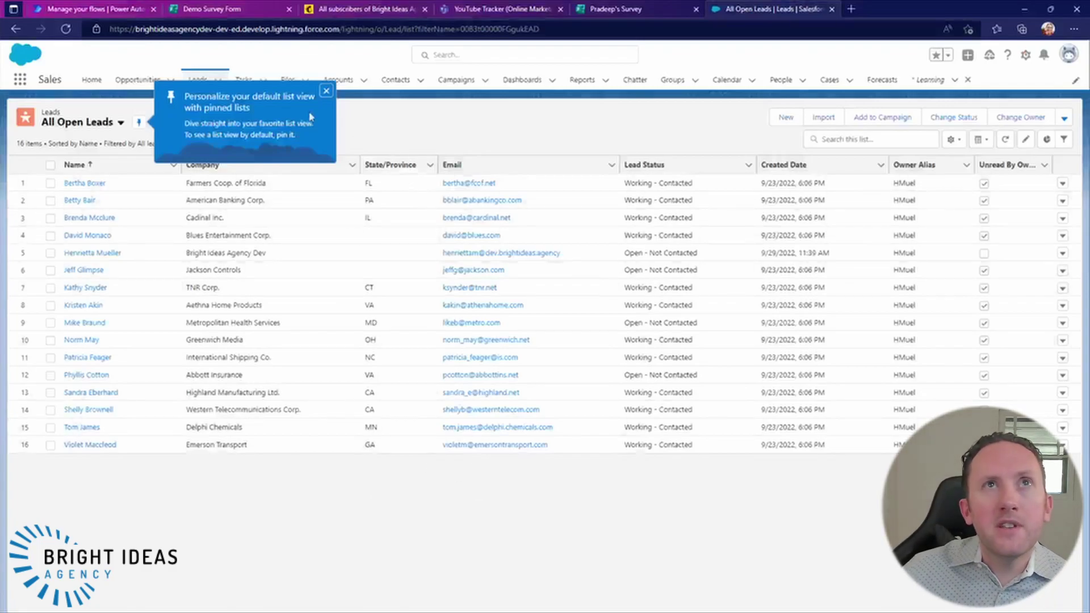
{"action": "left_click", "coordinate": [326, 91]}
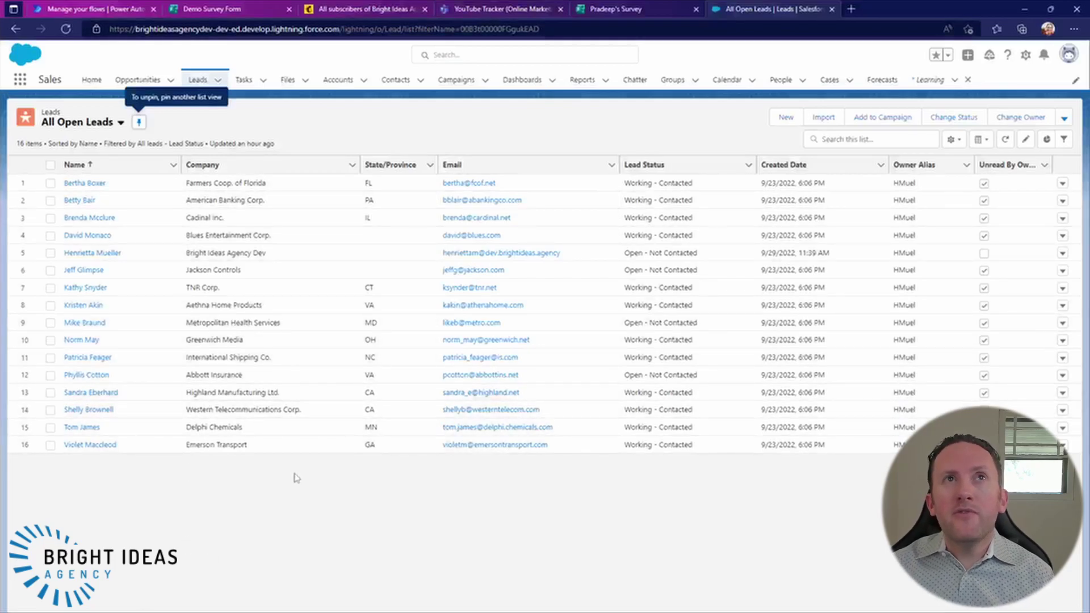
{"action": "left_click", "coordinate": [94, 8]}
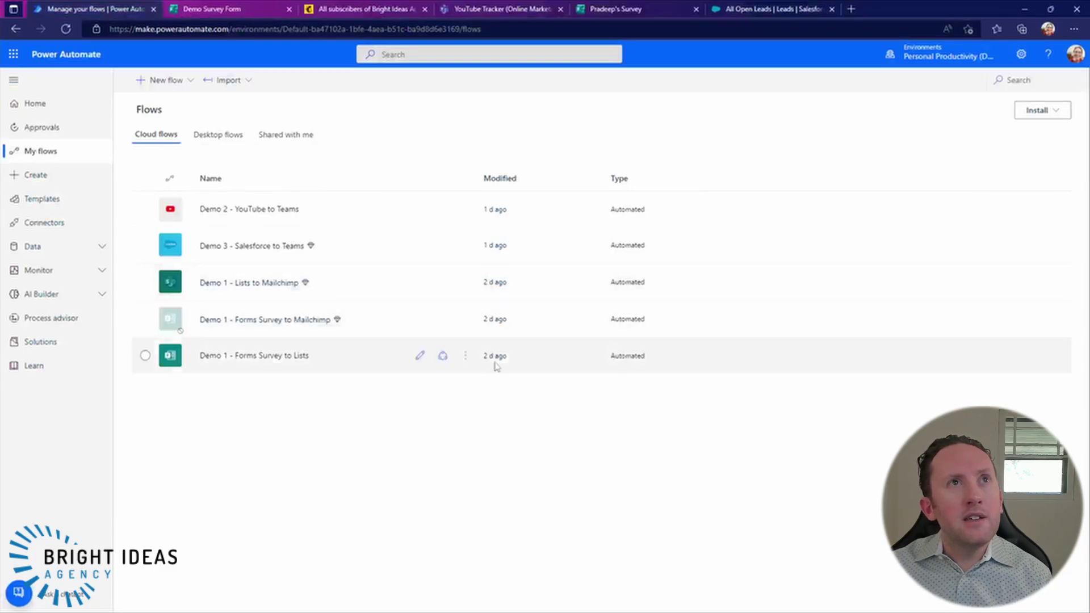
{"action": "left_click", "coordinate": [190, 80]}
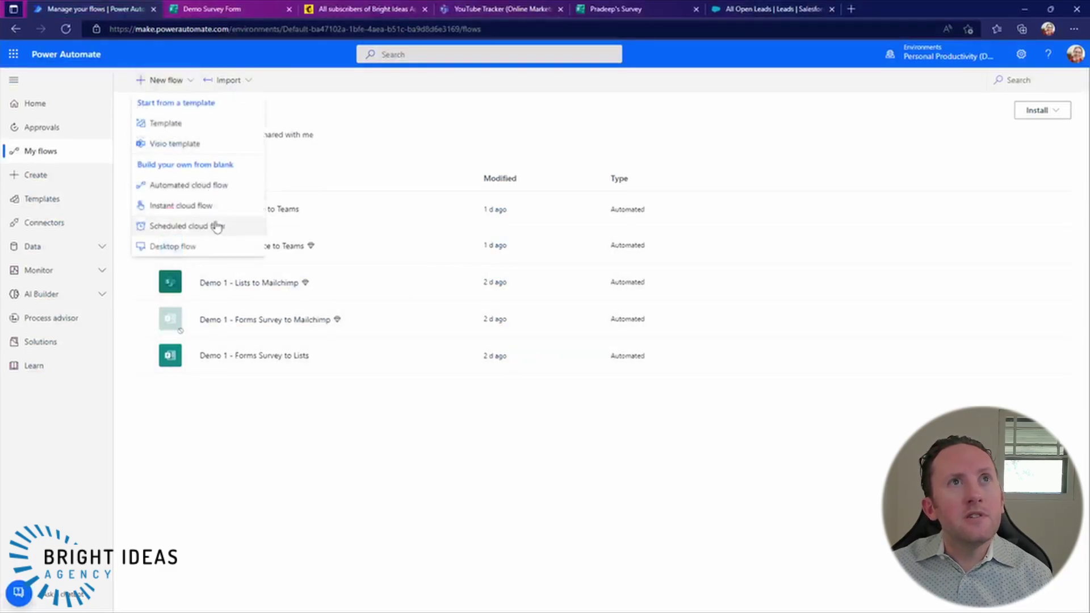
Step: Browse the salesforce triggers for an automated cloud flow, cancel, and open Demo 3 - Salesforce to Teams
{"action": "left_click", "coordinate": [180, 185]}
{"action": "left_click", "coordinate": [599, 304]}
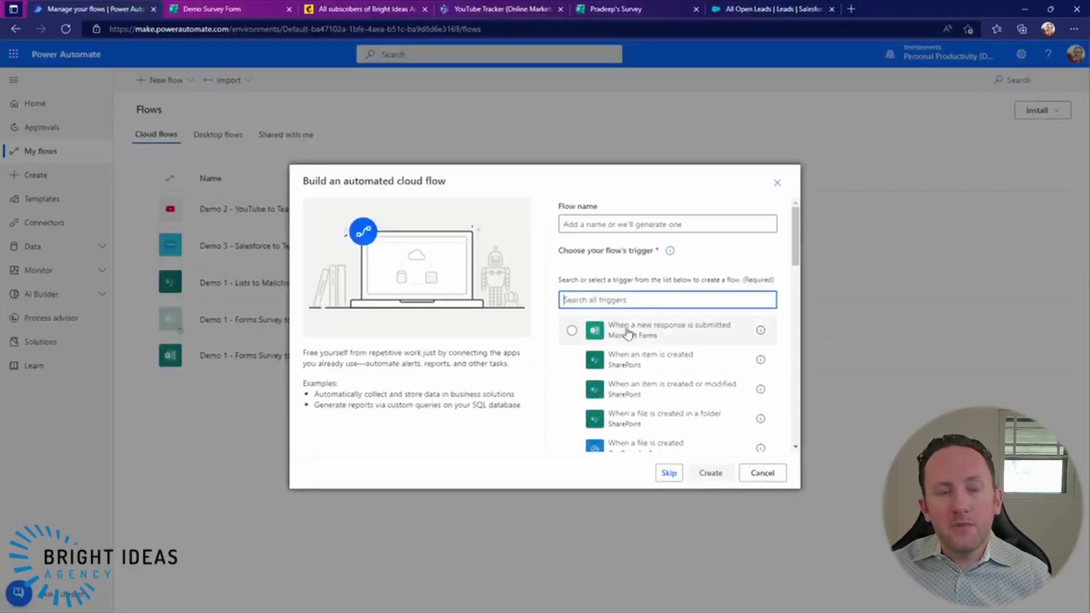
{"action": "type", "text": "salesforce"}
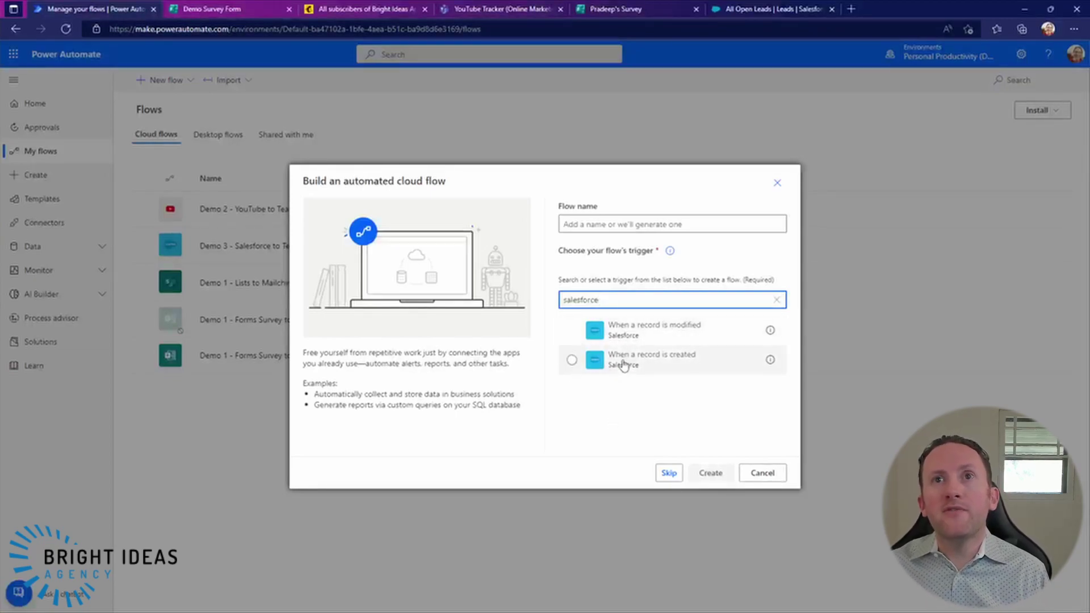
{"action": "left_click", "coordinate": [762, 479]}
{"action": "left_click", "coordinate": [290, 252]}
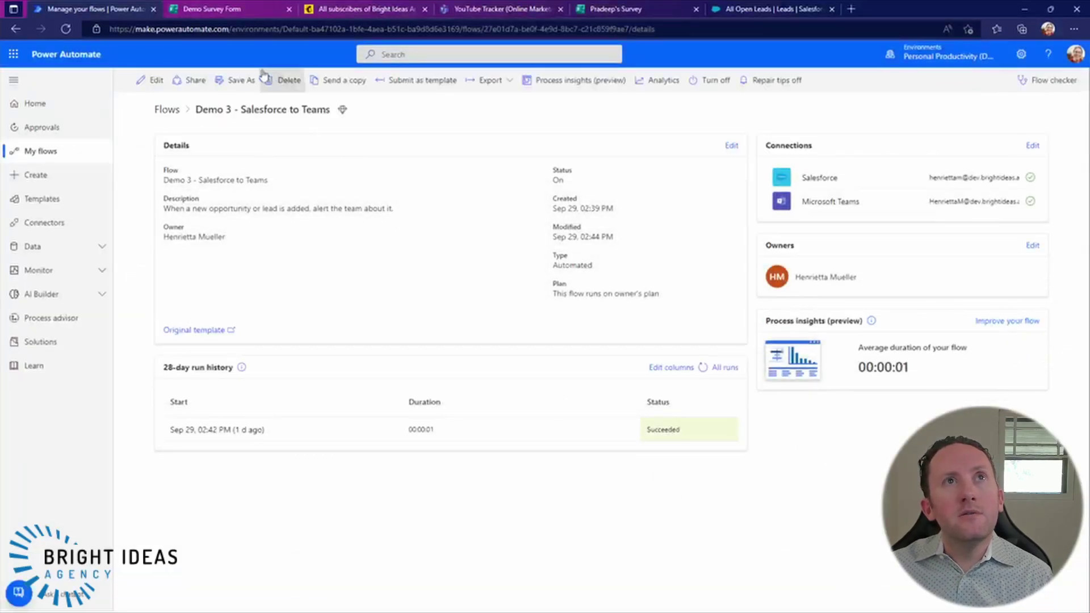
Step: Open Demo 3 in the editor and confirm its trigger's Salesforce object type stays Leads
{"action": "left_click", "coordinate": [153, 80]}
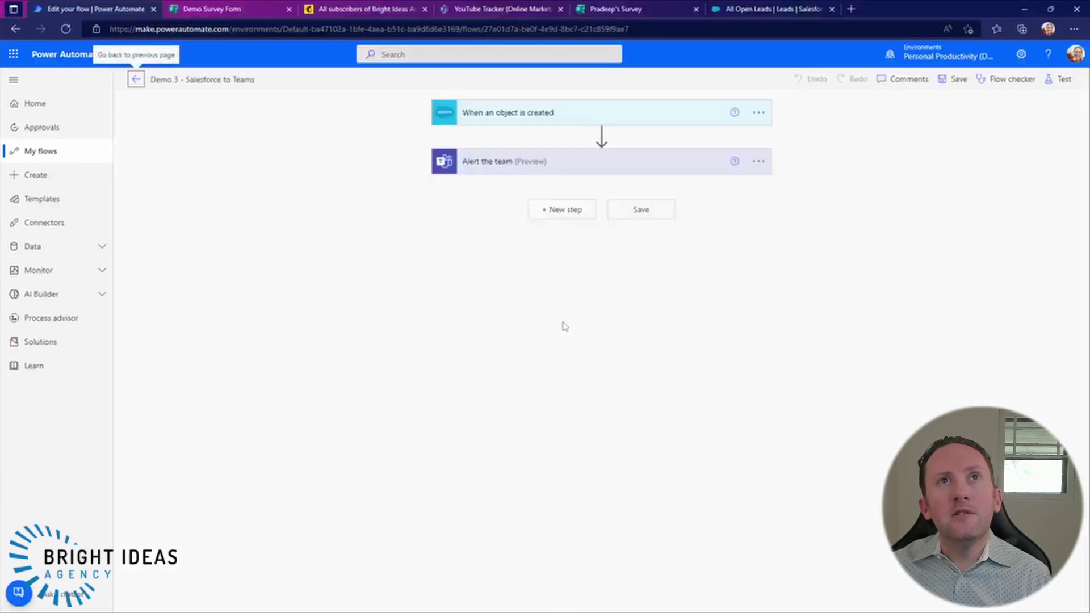
{"action": "left_click", "coordinate": [488, 114]}
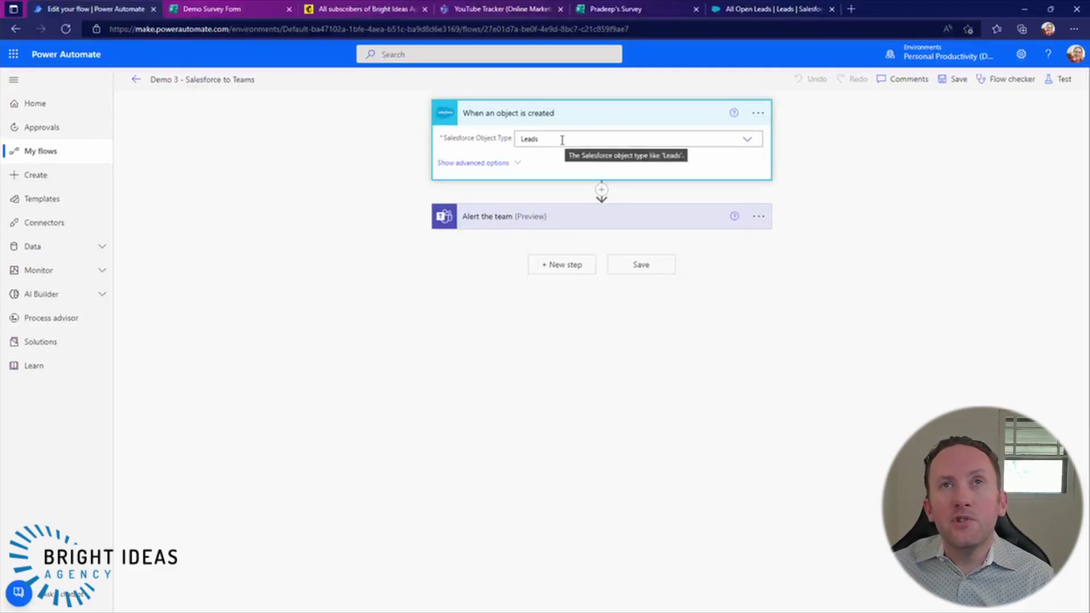
{"action": "left_click", "coordinate": [748, 140]}
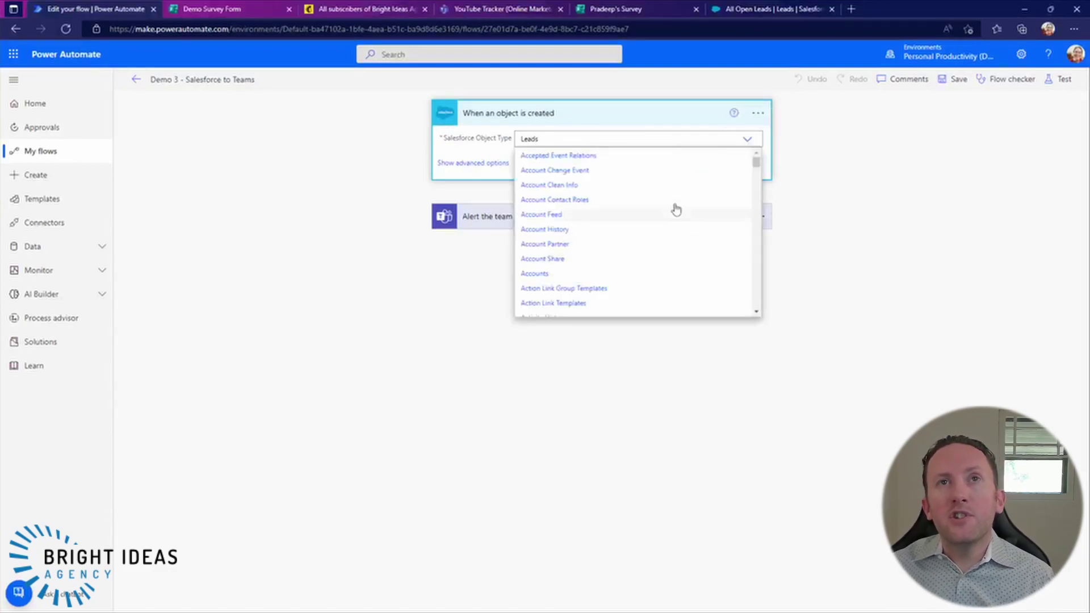
{"action": "scroll", "coordinate": [620, 192], "scroll_direction": "down", "scroll_amount": 6}
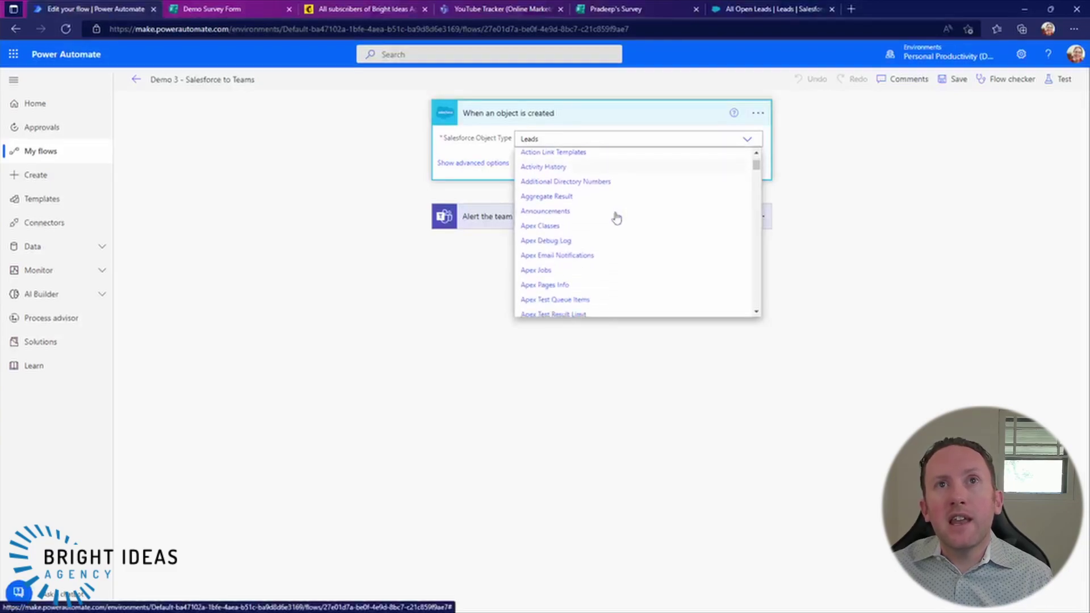
{"action": "scroll", "coordinate": [626, 227], "scroll_direction": "down", "scroll_amount": 5}
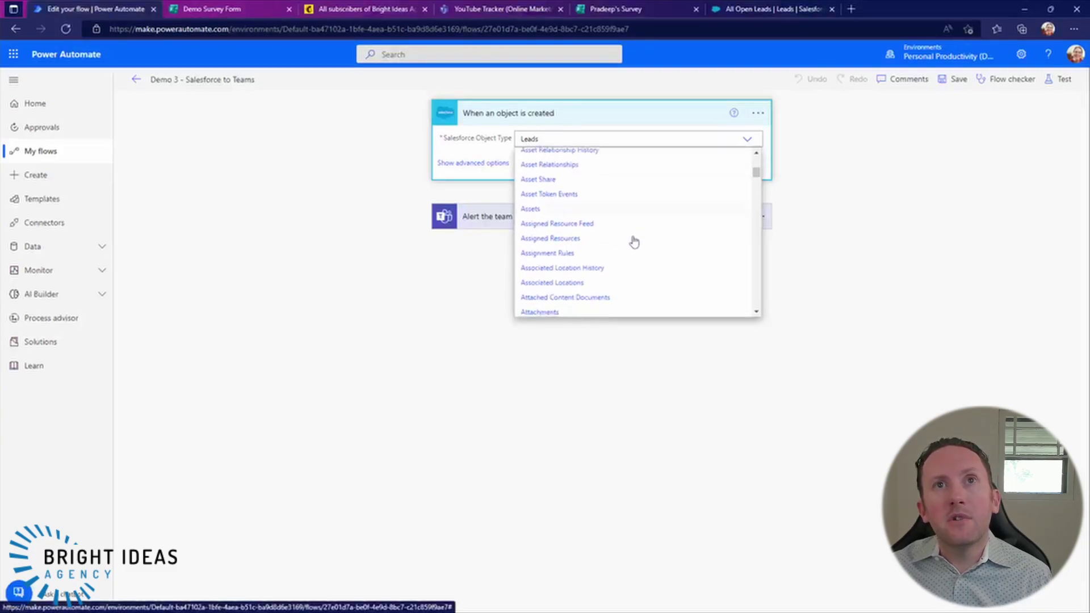
{"action": "left_click", "coordinate": [862, 251]}
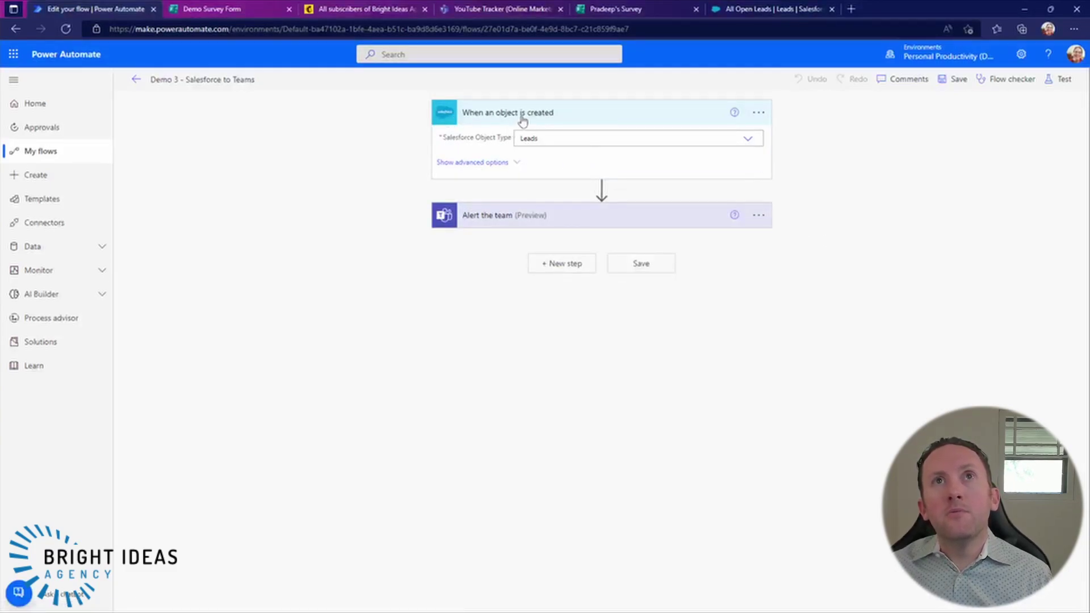
Step: Review the trigger's advanced options and the 'Alert the team' General-channel post, then view Salesforce leads
{"action": "left_click", "coordinate": [515, 163]}
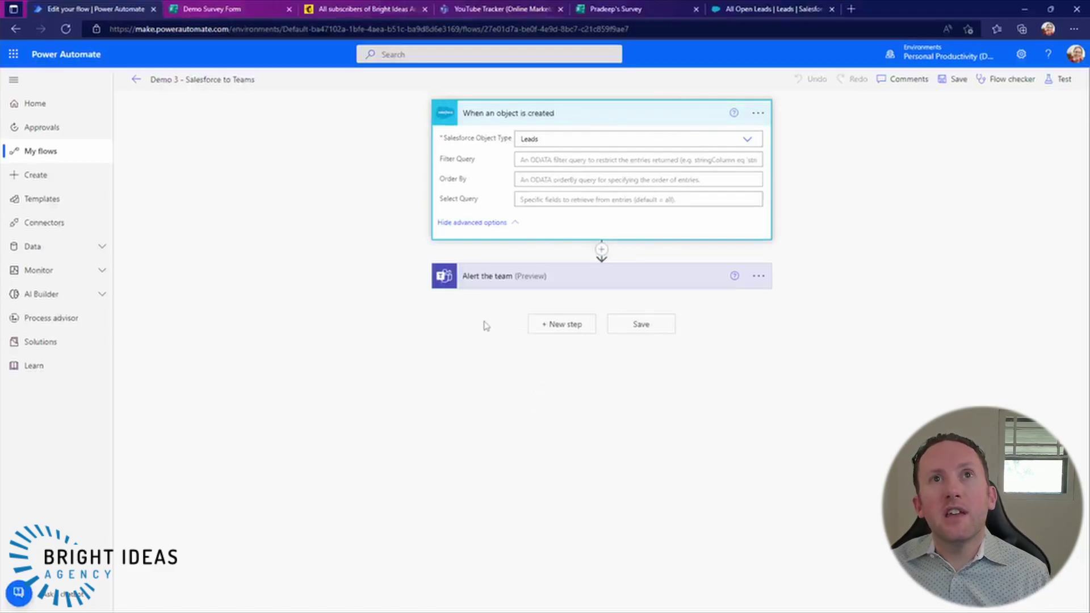
{"action": "left_click", "coordinate": [482, 286]}
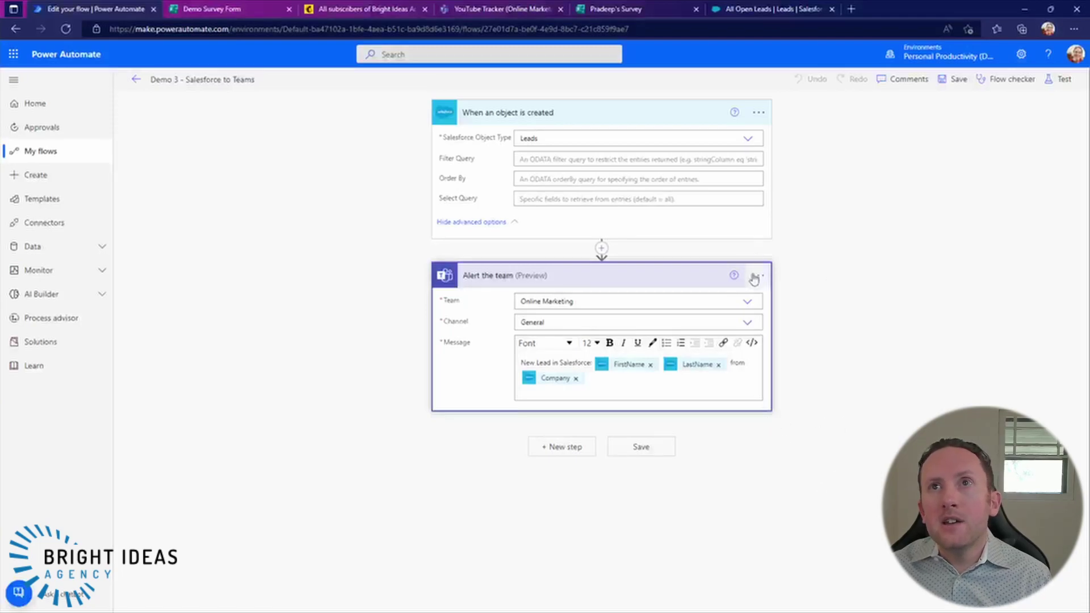
{"action": "left_click", "coordinate": [738, 10]}
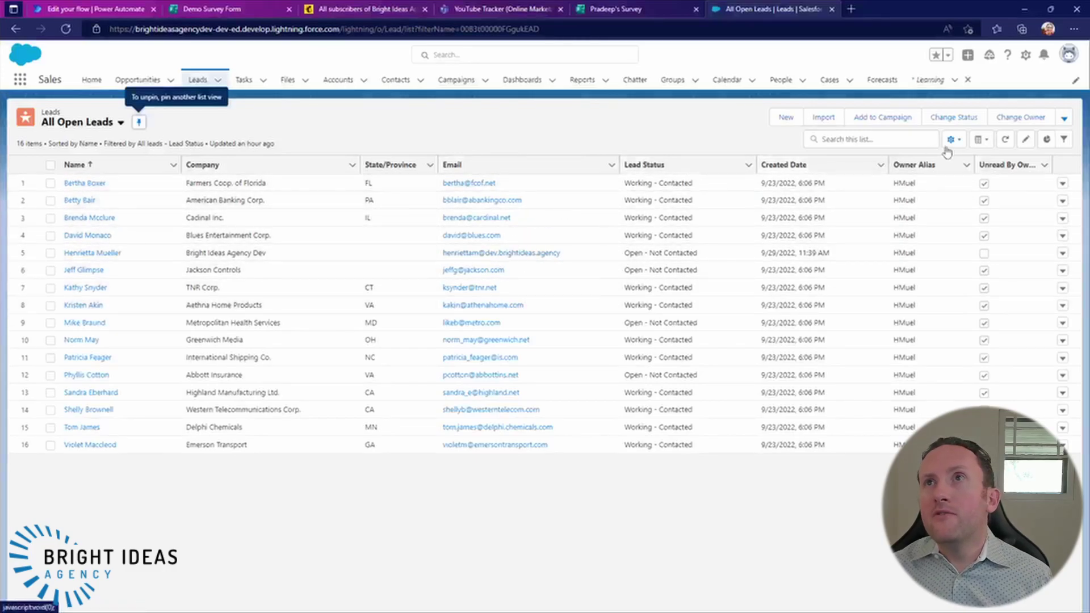
Step: Start a new Salesforce lead with salutation Mr. and the lead's first and last name
{"action": "left_click", "coordinate": [785, 117]}
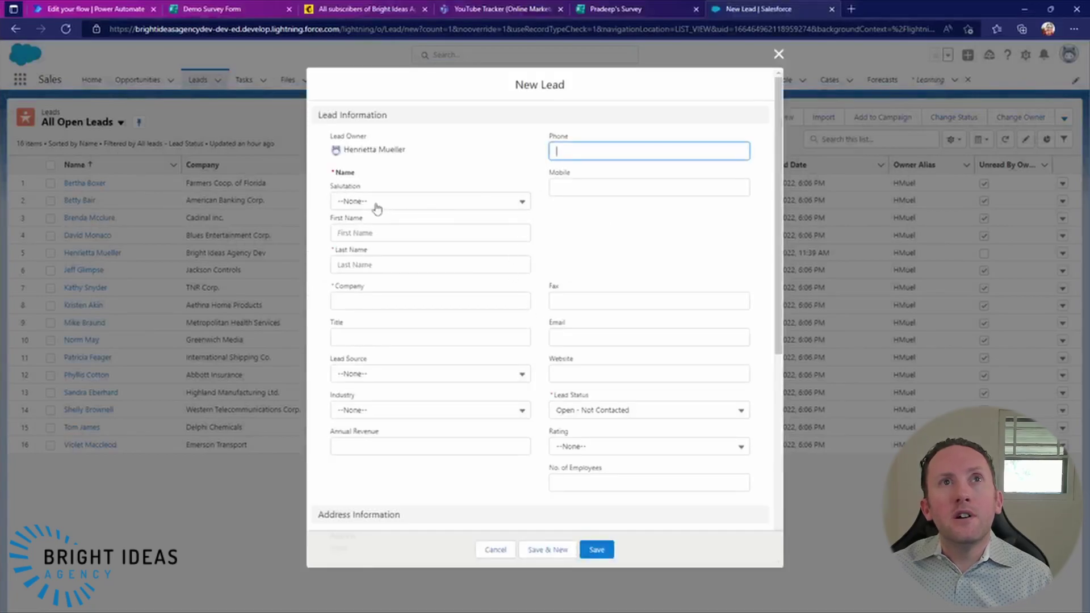
{"action": "left_click", "coordinate": [378, 205]}
{"action": "left_click", "coordinate": [373, 244]}
{"action": "left_click", "coordinate": [365, 233]}
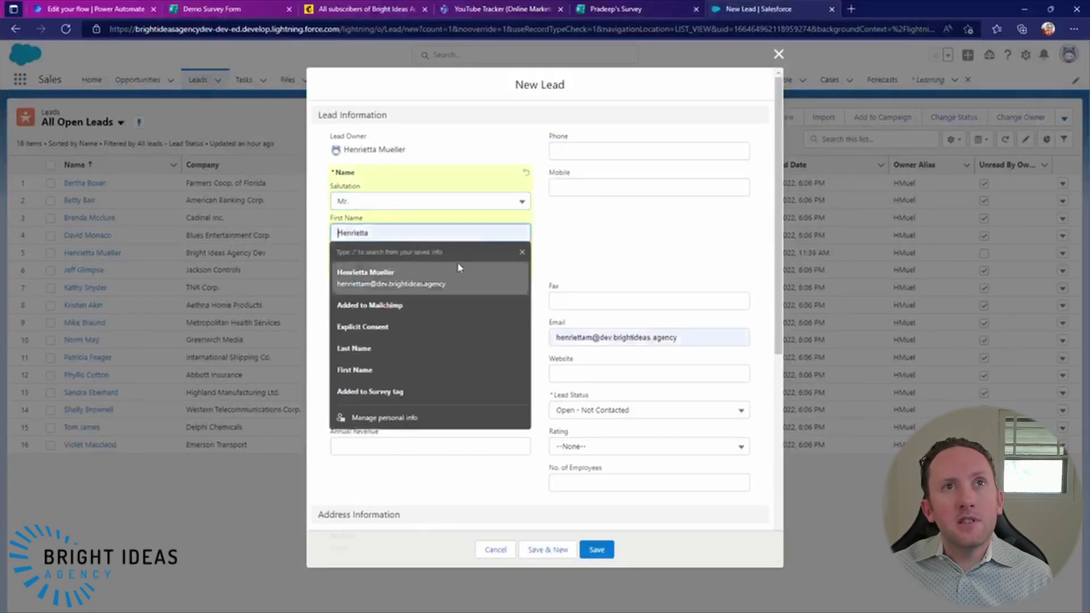
{"action": "type", "text": "Nick"}
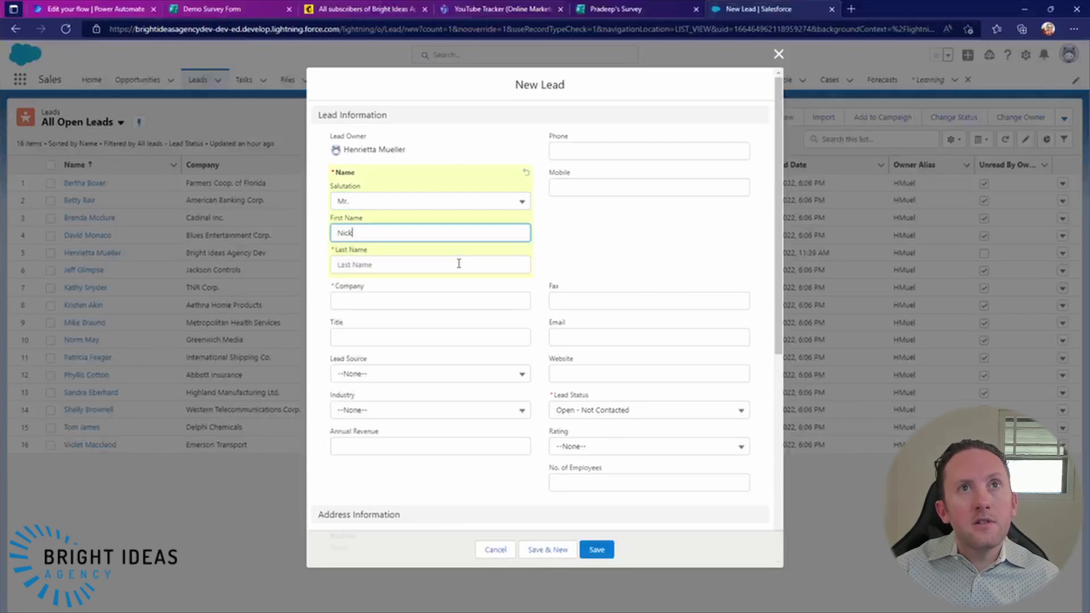
{"action": "key", "text": "Tab"}
{"action": "type", "text": "Dec"}
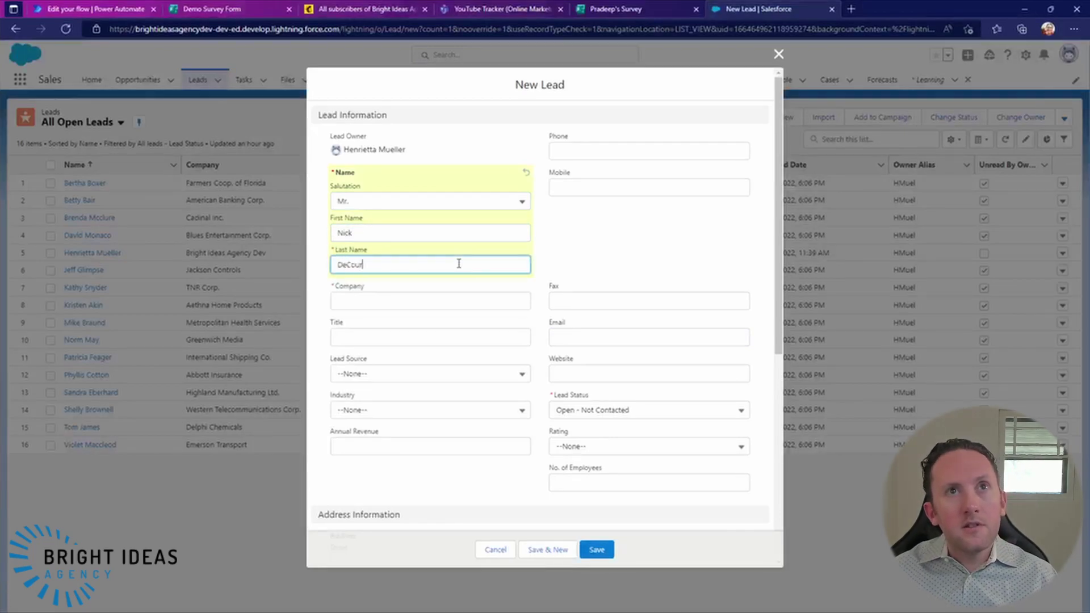
{"action": "key", "text": "Tab"}
{"action": "key", "text": "Tab"}
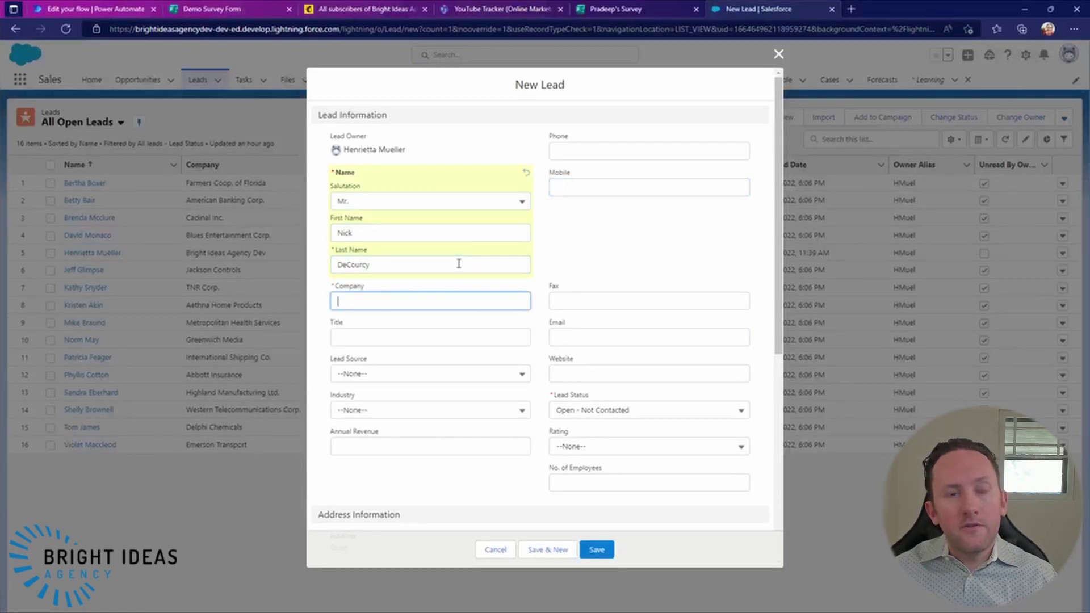
Step: Add company Bright Ideas Agency and the saved e-mail address, save the lead, and go to Teams
{"action": "type", "text": "Bright I"}
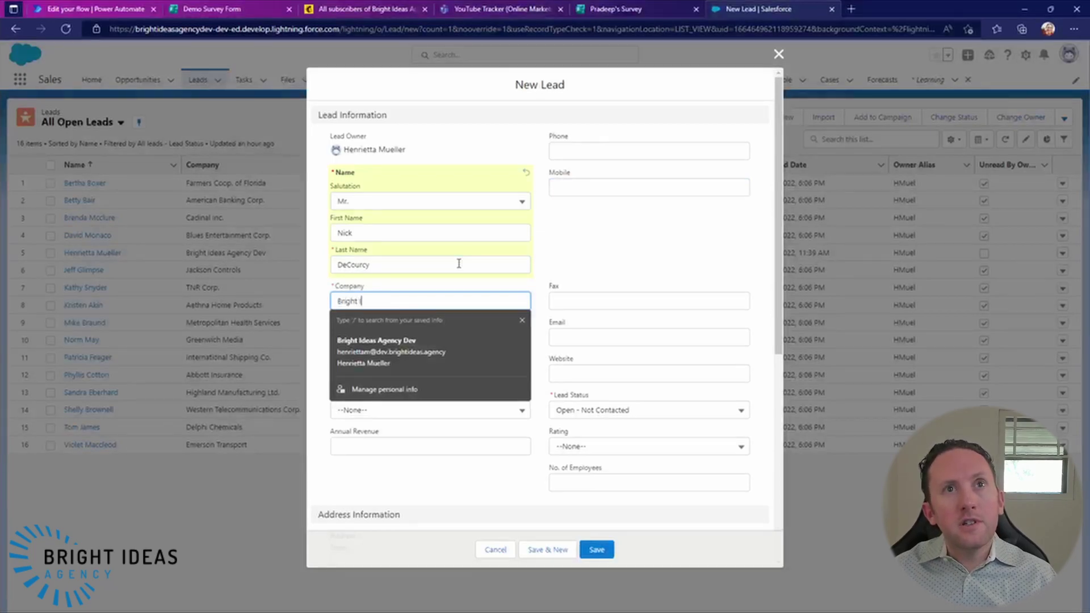
{"action": "type", "text": "deas Agency"}
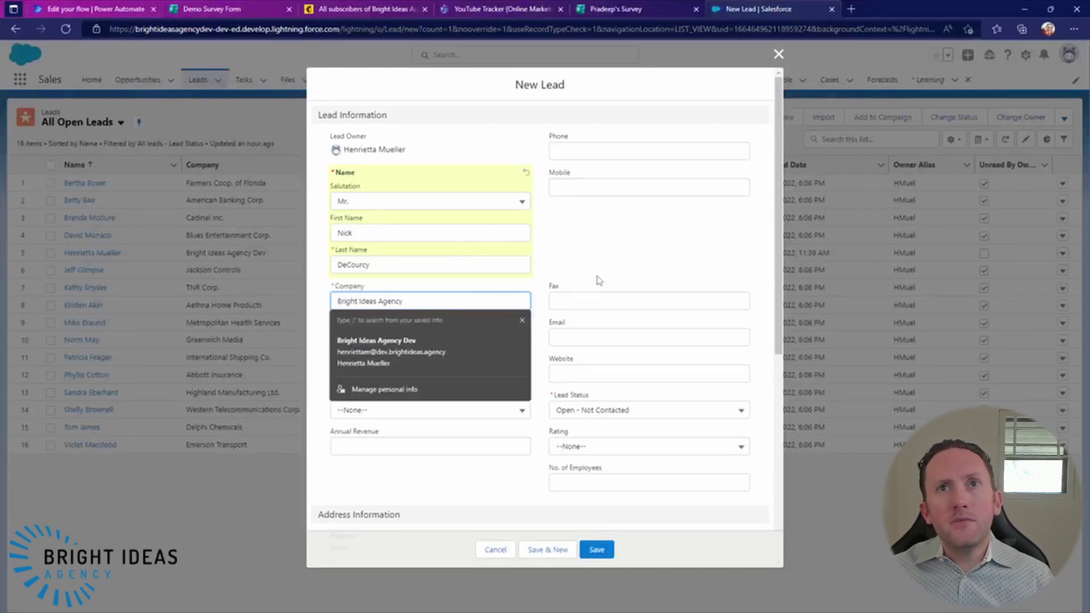
{"action": "left_click", "coordinate": [584, 338]}
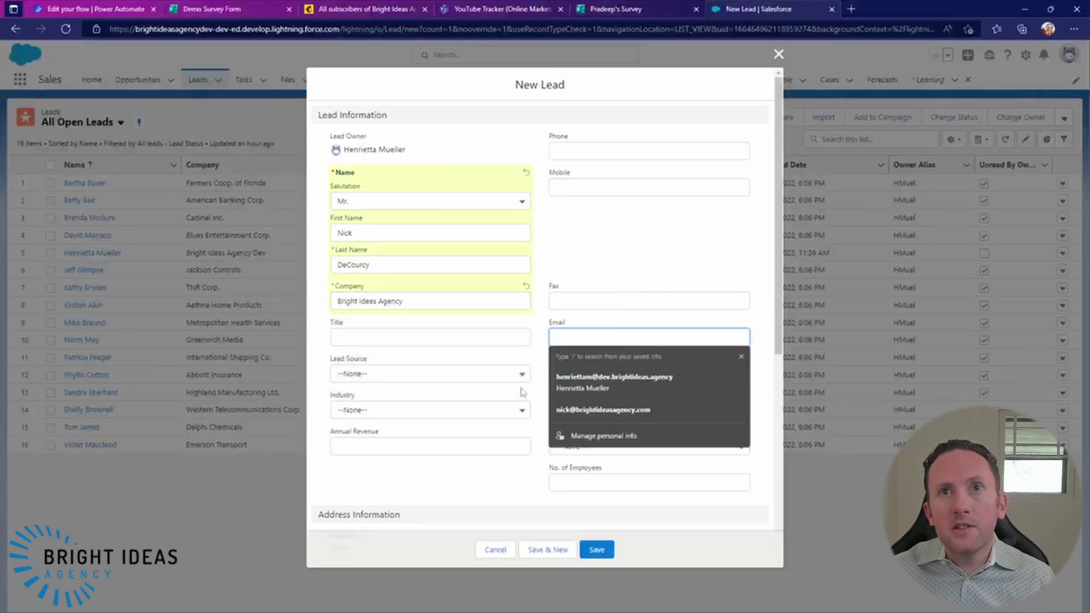
{"action": "left_click", "coordinate": [562, 410]}
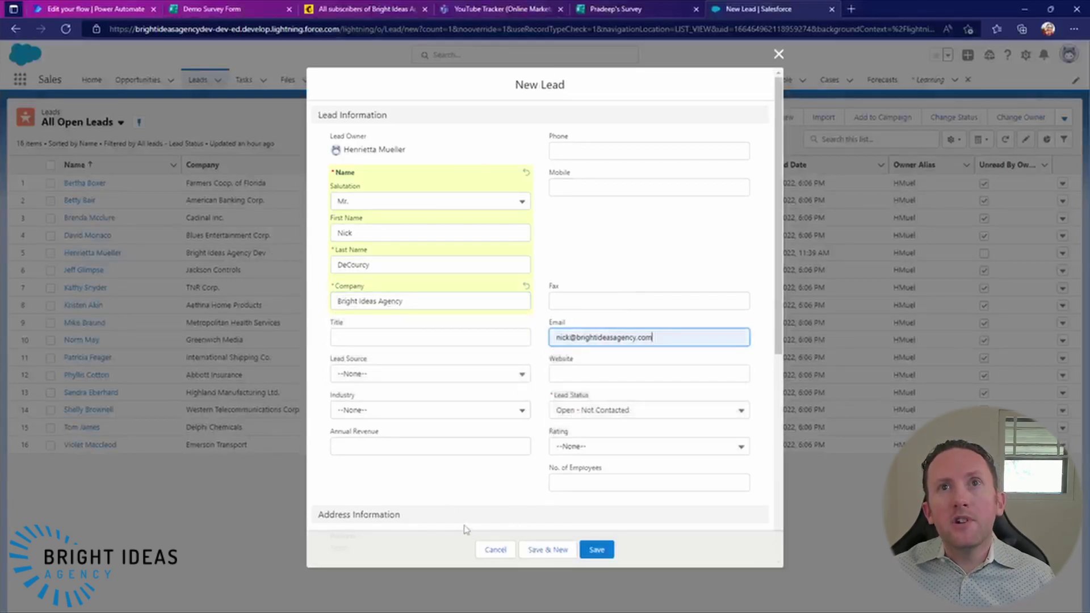
{"action": "left_click", "coordinate": [598, 551]}
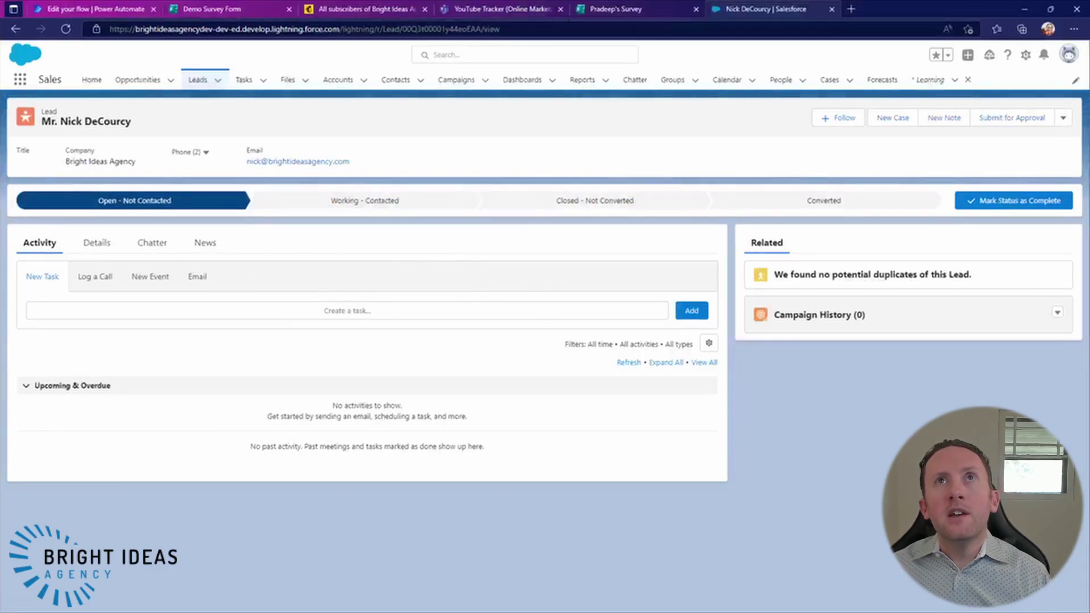
{"action": "left_click", "coordinate": [476, 10]}
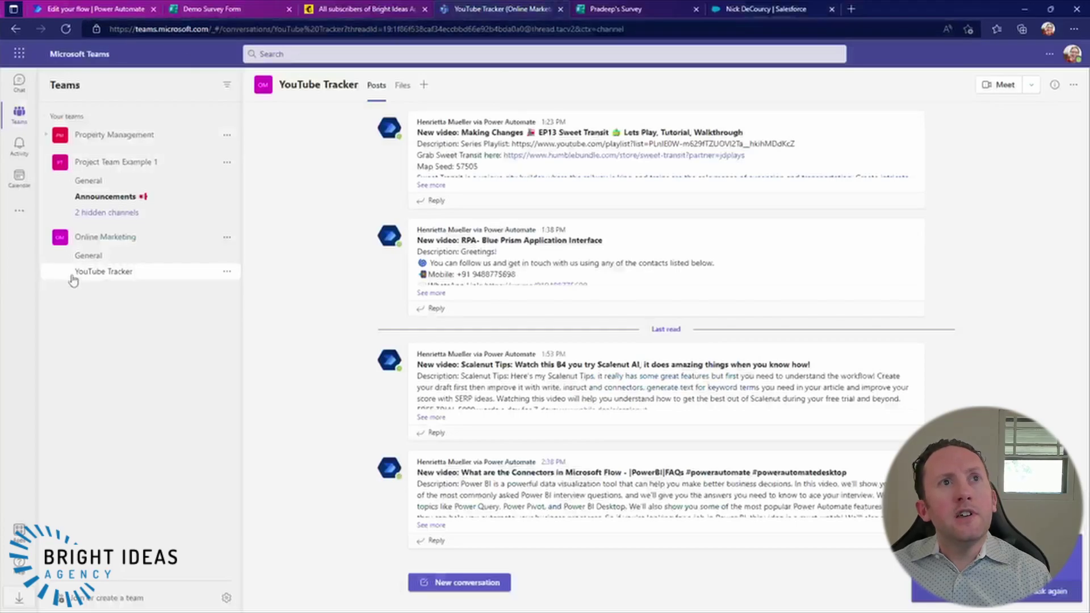
Step: Check Online Marketing's General channel for the new-lead alert, then return to the Demo 3 flow editor
{"action": "left_click", "coordinate": [88, 257]}
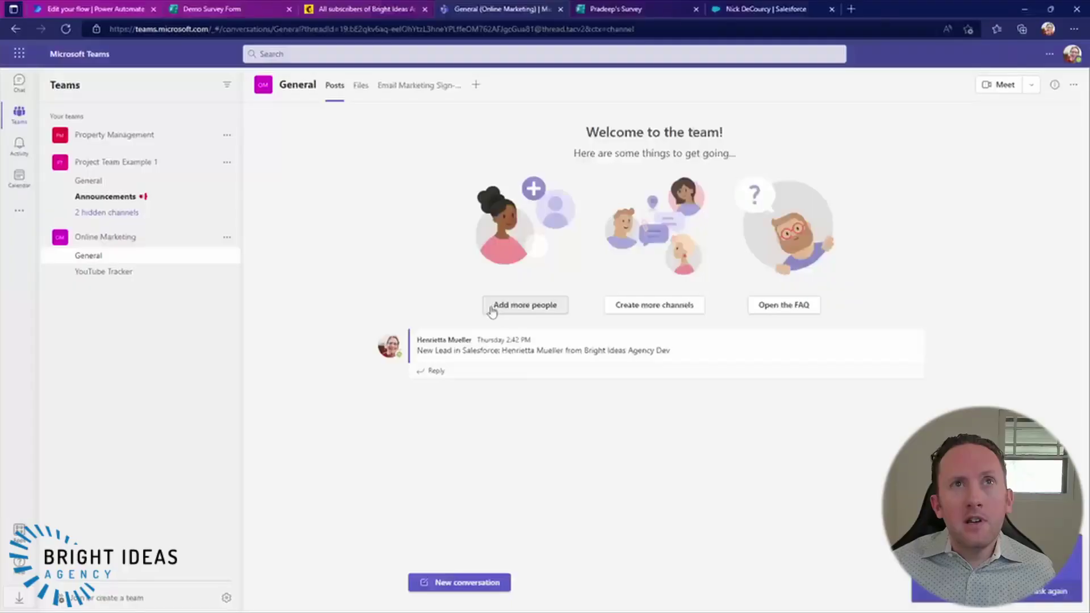
{"action": "left_click", "coordinate": [99, 17]}
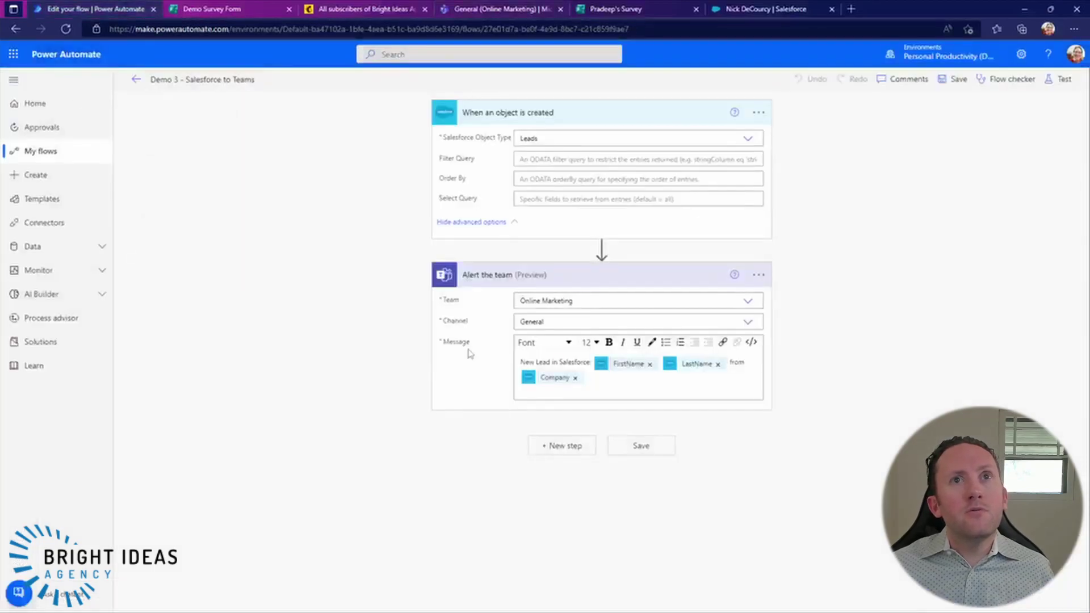
Step: Add a new step after Alert the team, pick the Salesforce connector, and browse its premium actions like Update record (V3)
{"action": "left_click", "coordinate": [558, 445]}
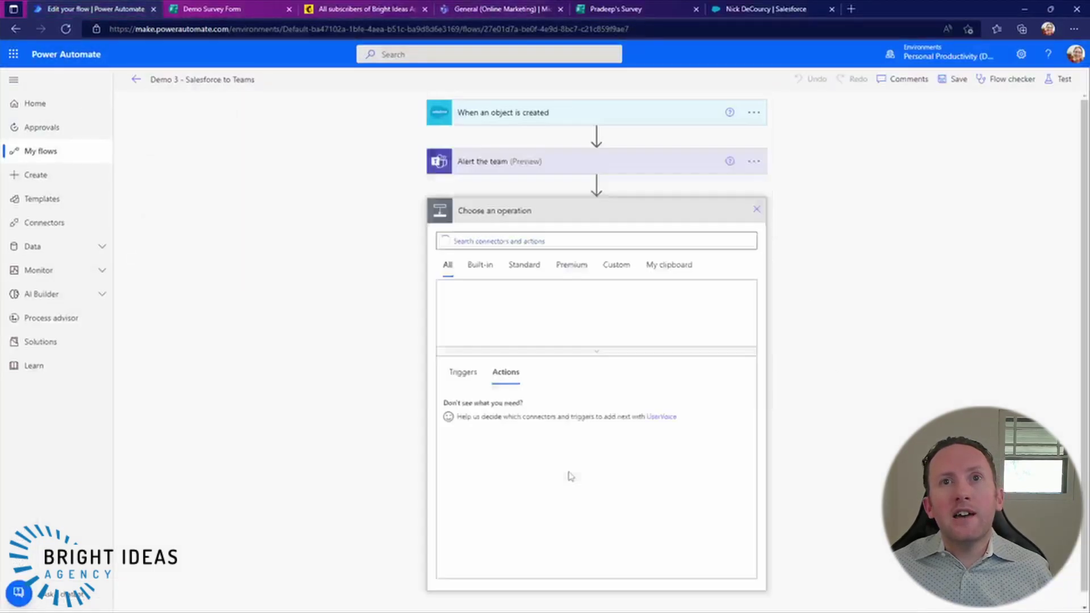
{"action": "type", "text": "salesfor"}
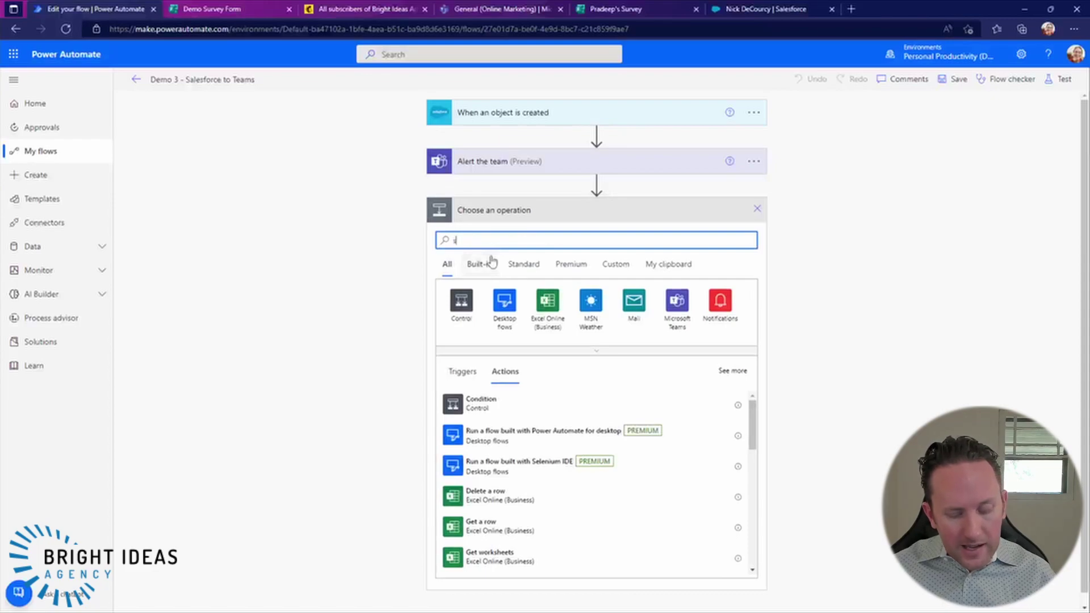
{"action": "type", "text": "ce"}
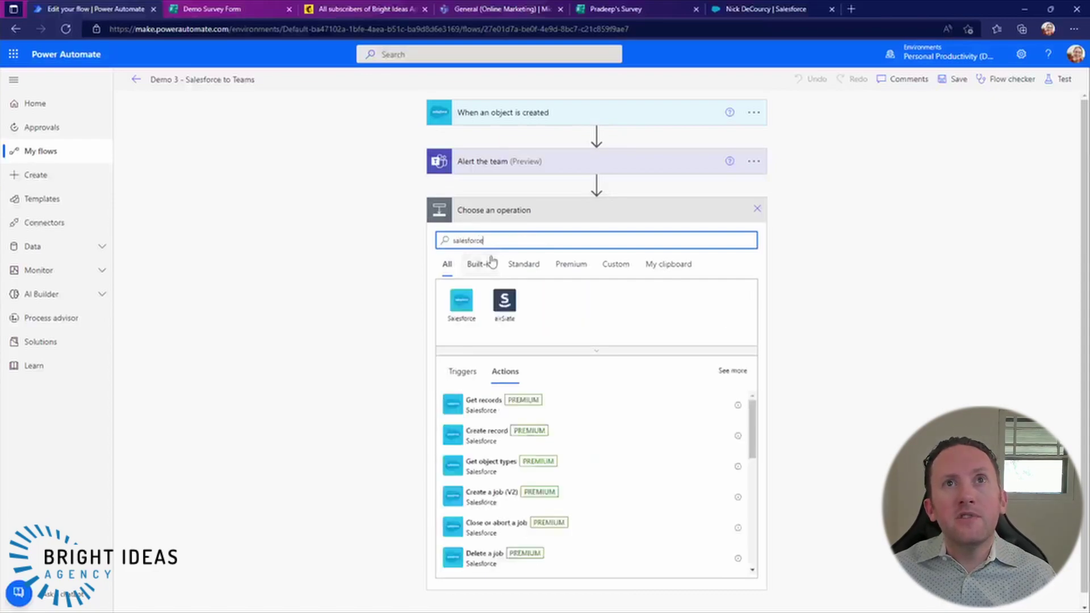
{"action": "left_click", "coordinate": [460, 309]}
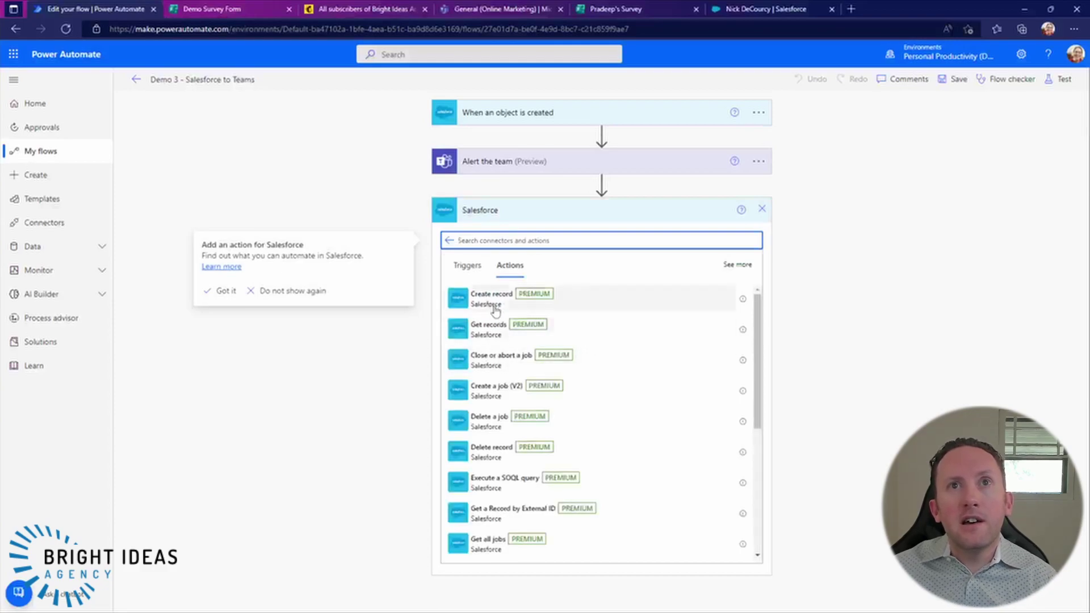
{"action": "scroll", "coordinate": [722, 435], "scroll_direction": "down", "scroll_amount": 5}
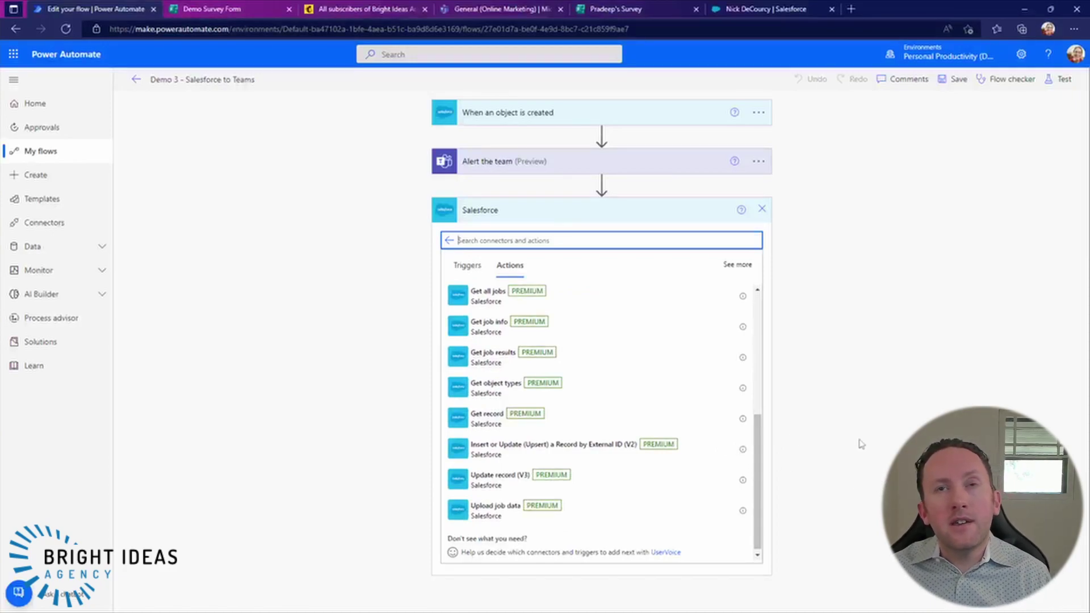
{"action": "scroll", "coordinate": [693, 438], "scroll_direction": "up", "scroll_amount": 4}
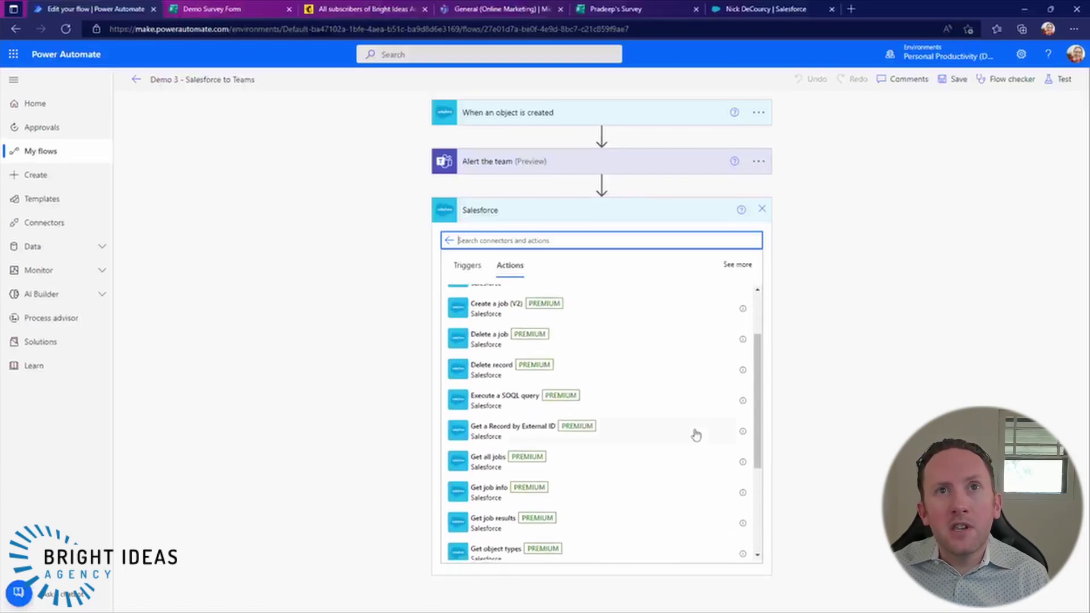